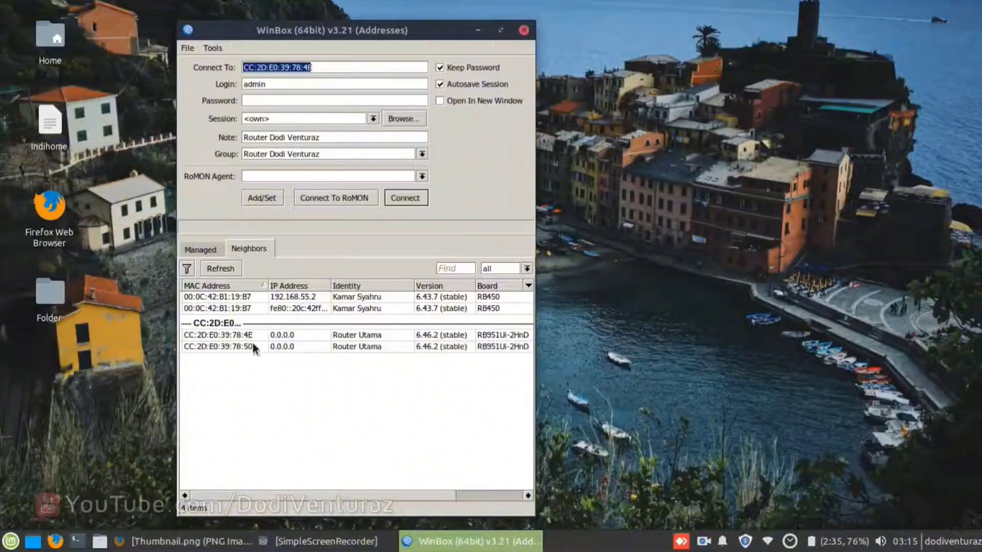
Connect to Router Utama as admin, closing the leftover terminal and queue list and keeping only the address list in view.
left_click(408, 198)
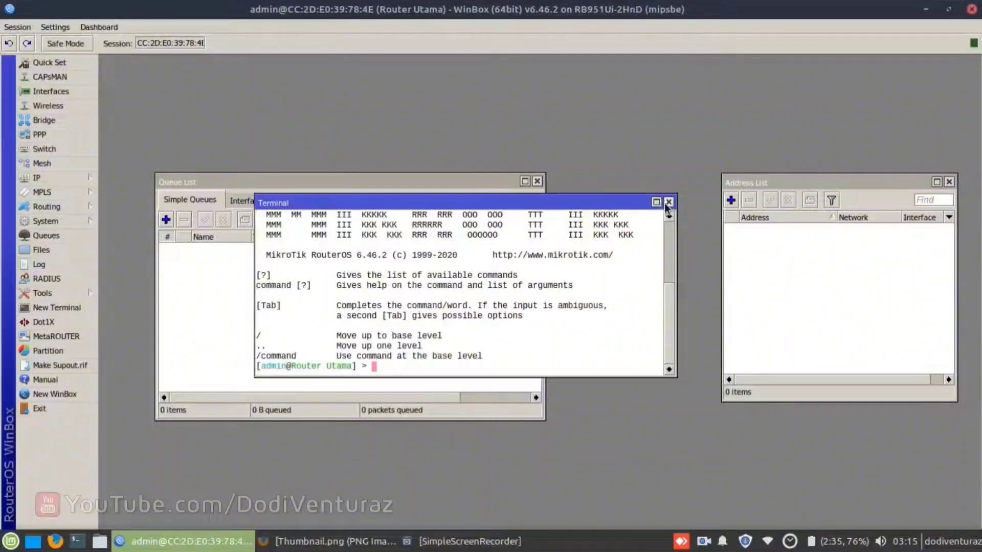
left_click(667, 203)
left_click(537, 181)
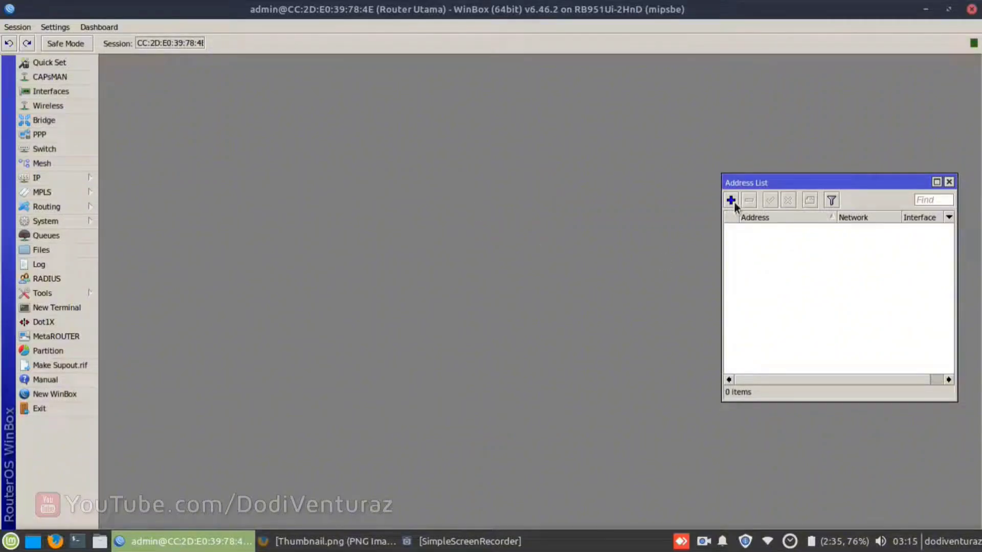
left_click_drag(746, 182, 392, 164)
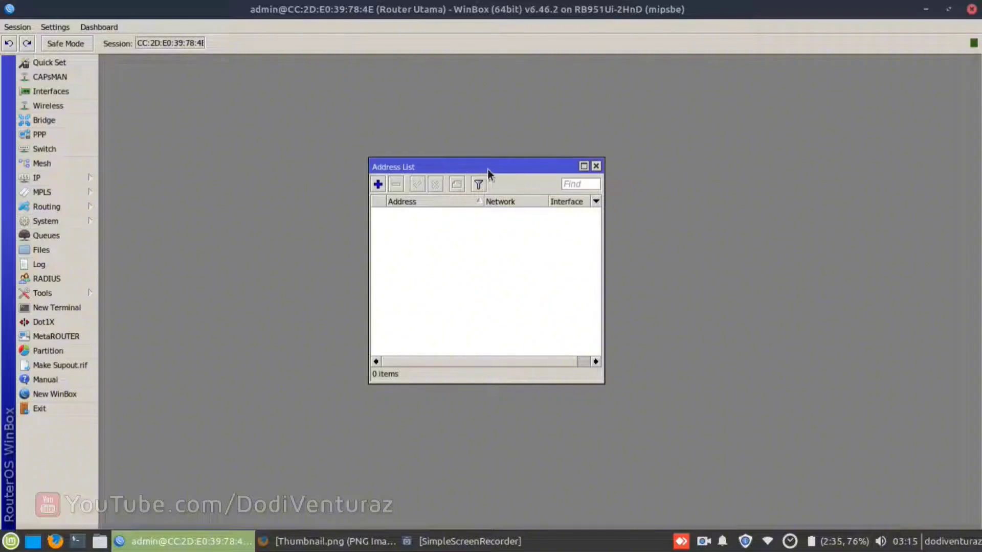
left_click_drag(487, 166, 549, 150)
Add a DHCP client on interface ether1 with the default options, then close the DHCP client and address lists.
left_click(79, 179)
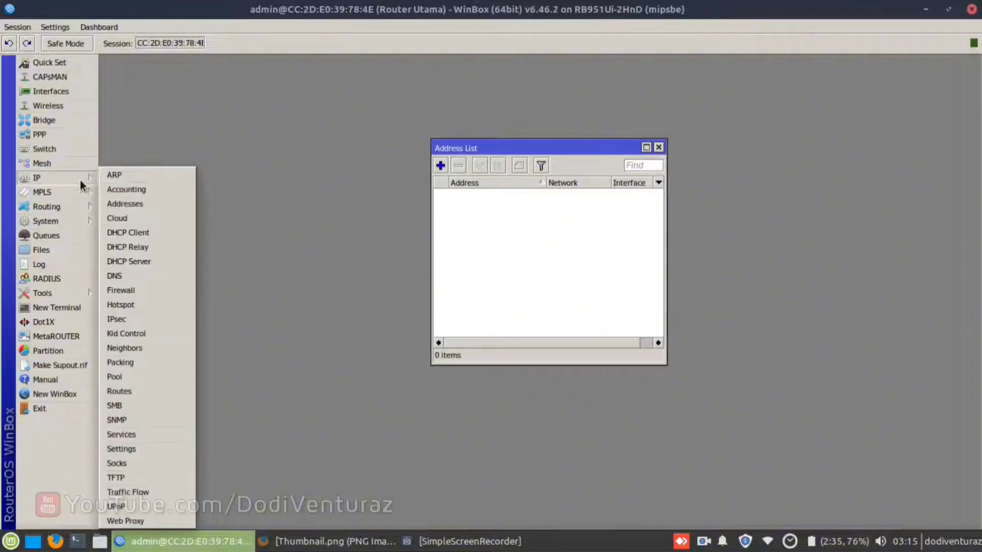
left_click(155, 233)
left_click(163, 214)
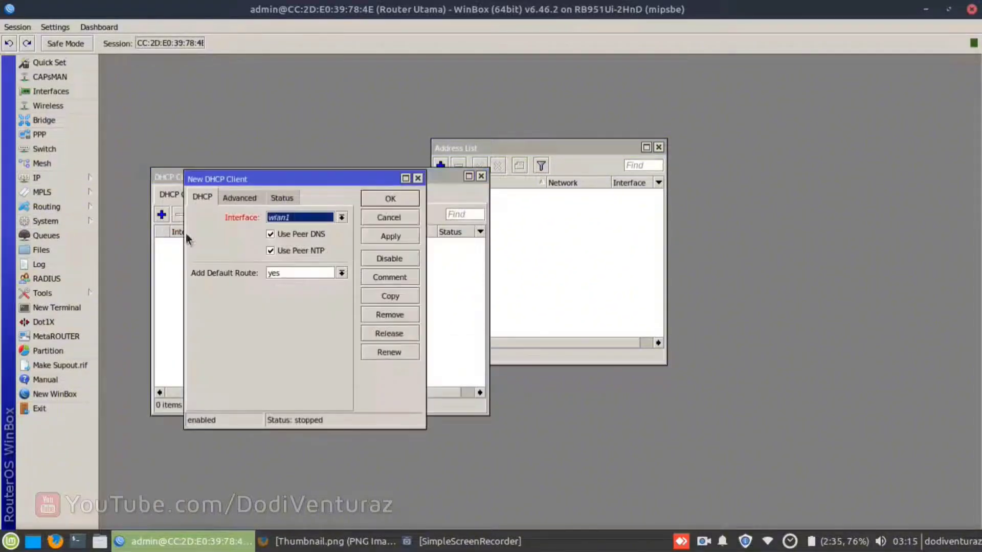
left_click(301, 218)
left_click(300, 230)
left_click(381, 200)
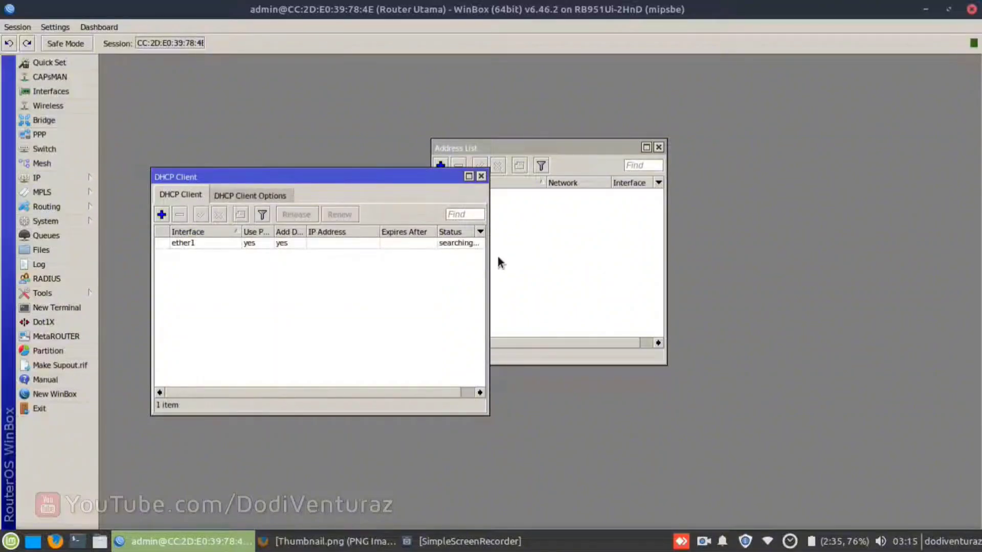
left_click(552, 240)
key("Escape")
key("Escape")
Test the router's internet connection by pinging google.com from a new terminal, then stop the ping and close the terminal.
left_click(56, 307)
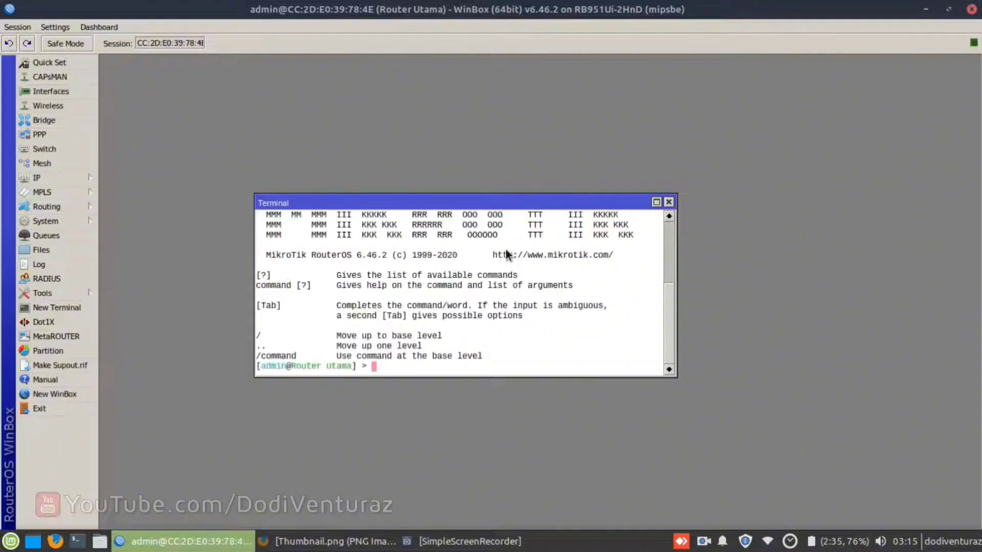
type("po")
key("BackSpace")
type("ing google.com")
key("Return")
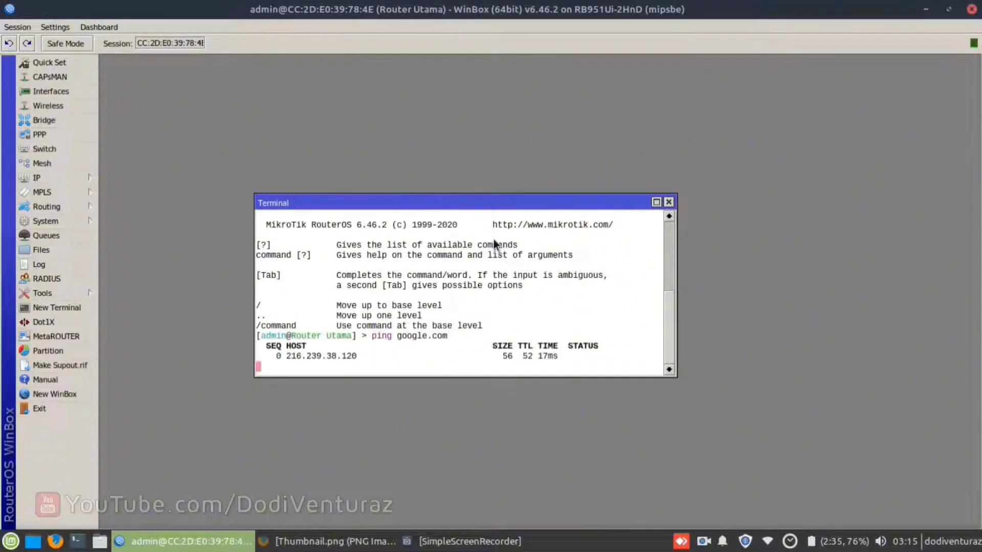
key("ctrl+c")
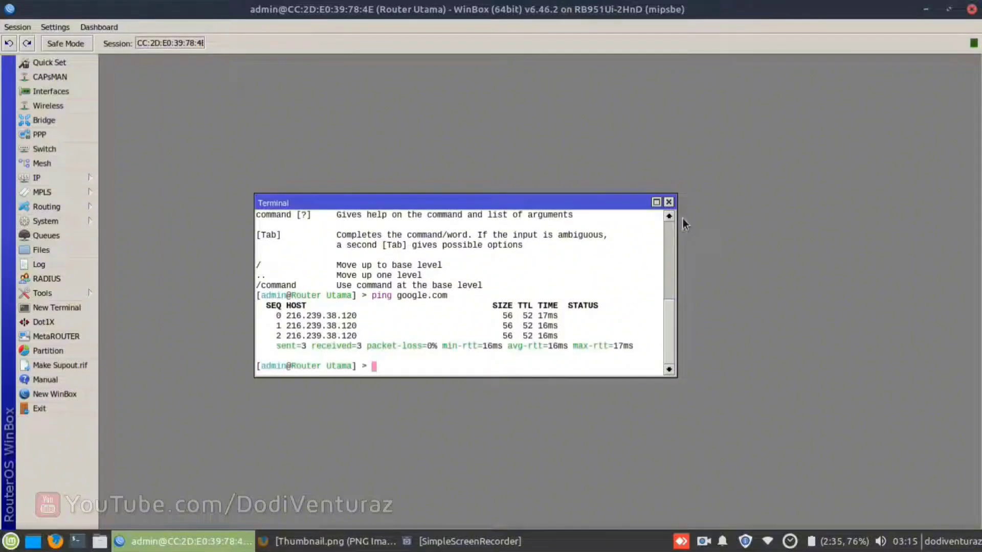
left_click(668, 202)
Check the router's IP address list and consult the VLAN and switch topology diagram in Firefox before returning to WinBox.
left_click(62, 179)
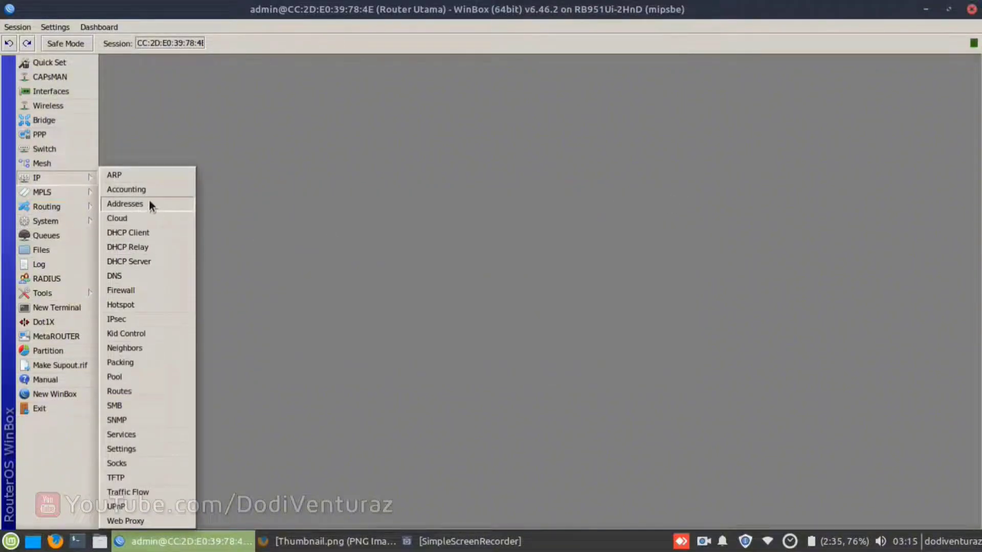
left_click(149, 204)
left_click_drag(589, 156, 680, 178)
left_click_drag(756, 231, 781, 227)
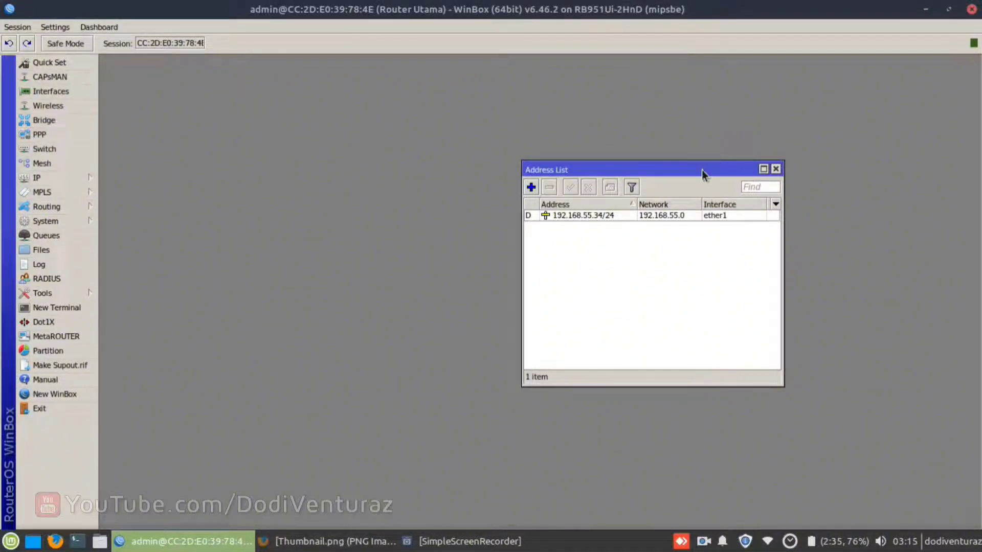
left_click_drag(701, 172, 771, 250)
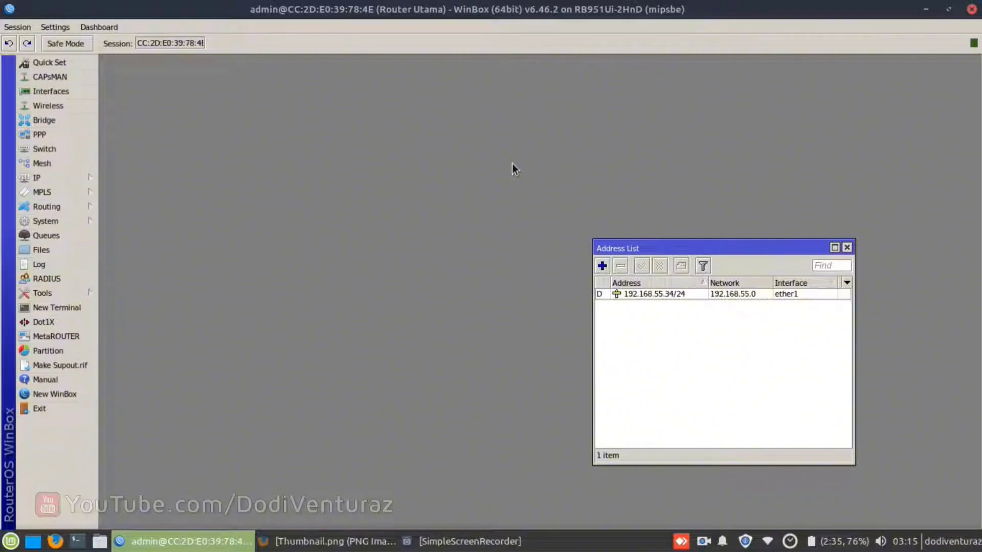
left_click(327, 541)
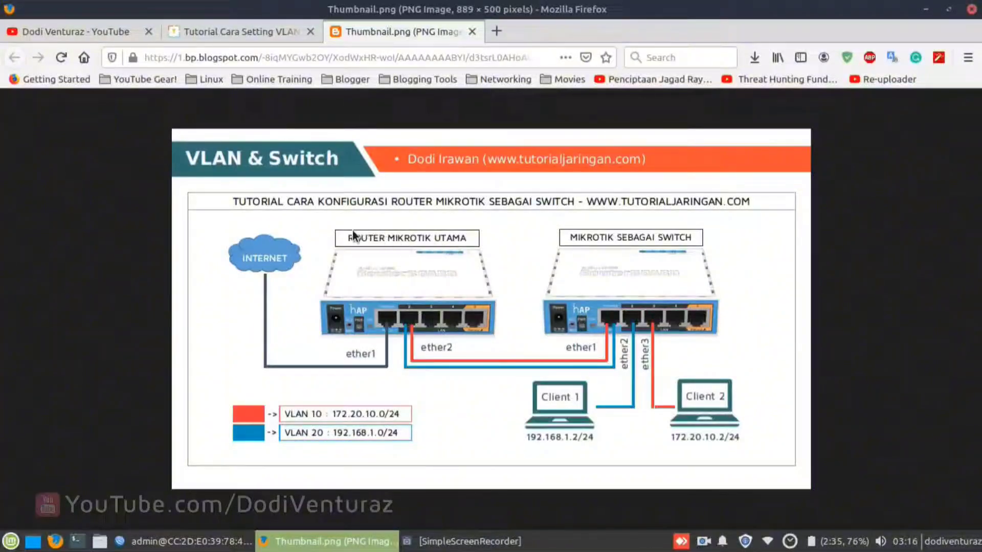
key("alt+Tab")
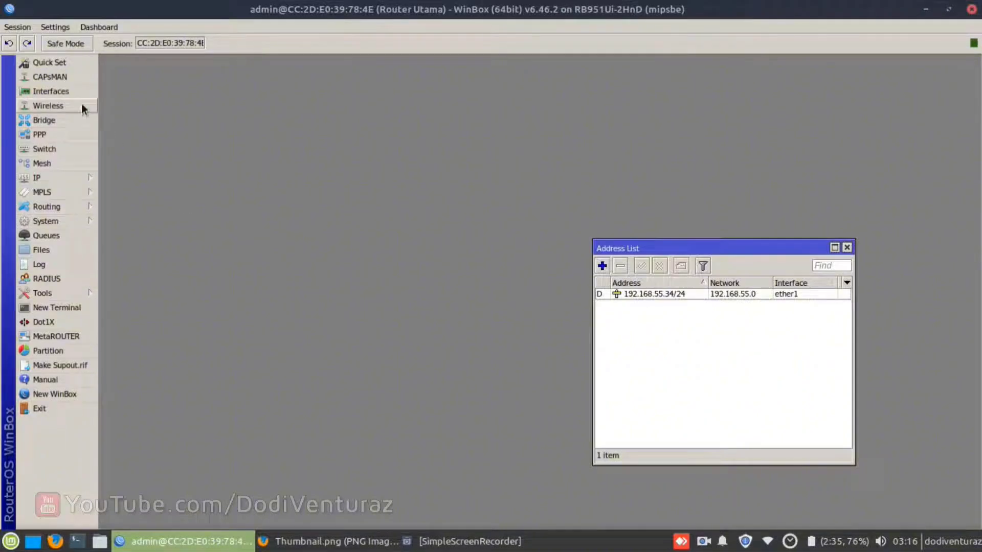
Create a VLAN interface named VLAN 10 with VLAN ID 10 on ether2.
left_click(51, 92)
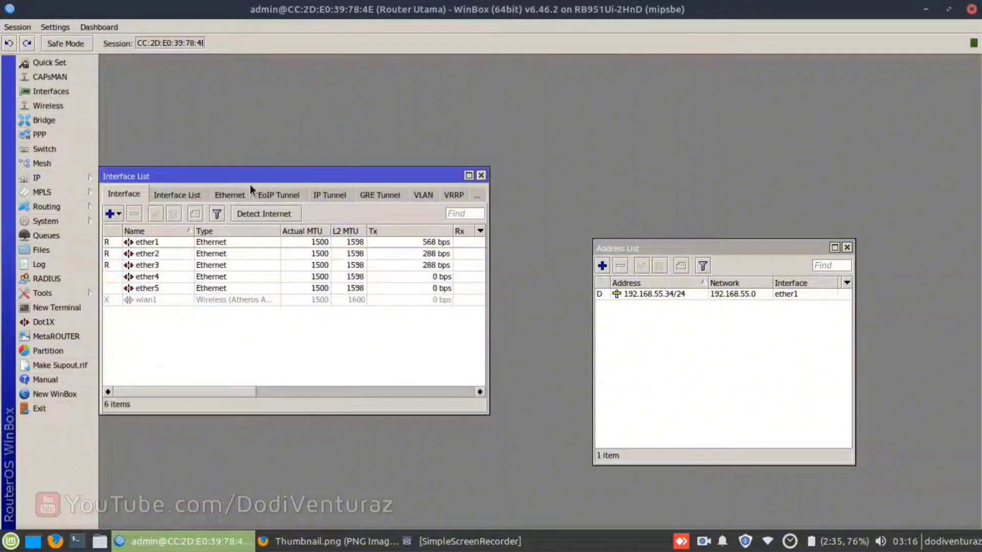
left_click_drag(270, 174, 419, 104)
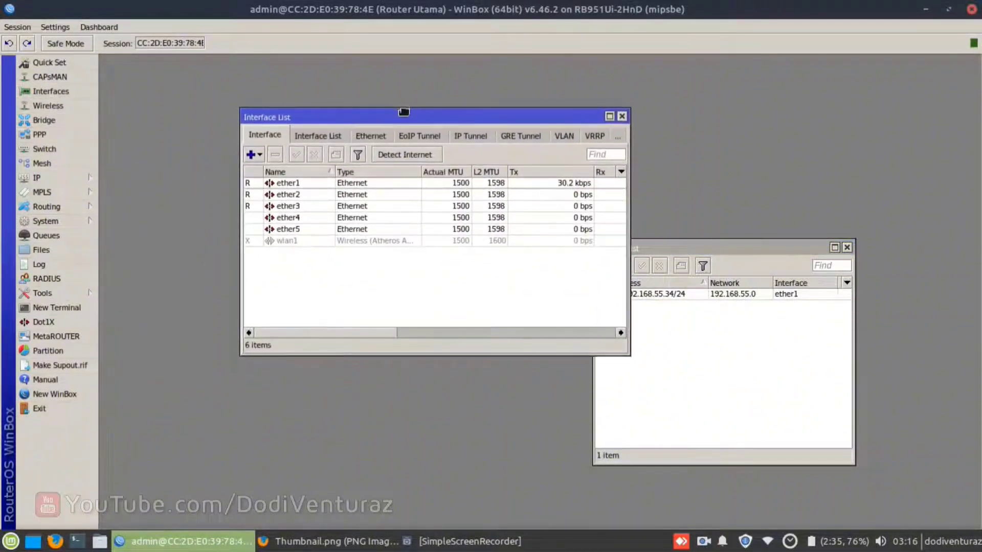
left_click(559, 134)
left_click(250, 154)
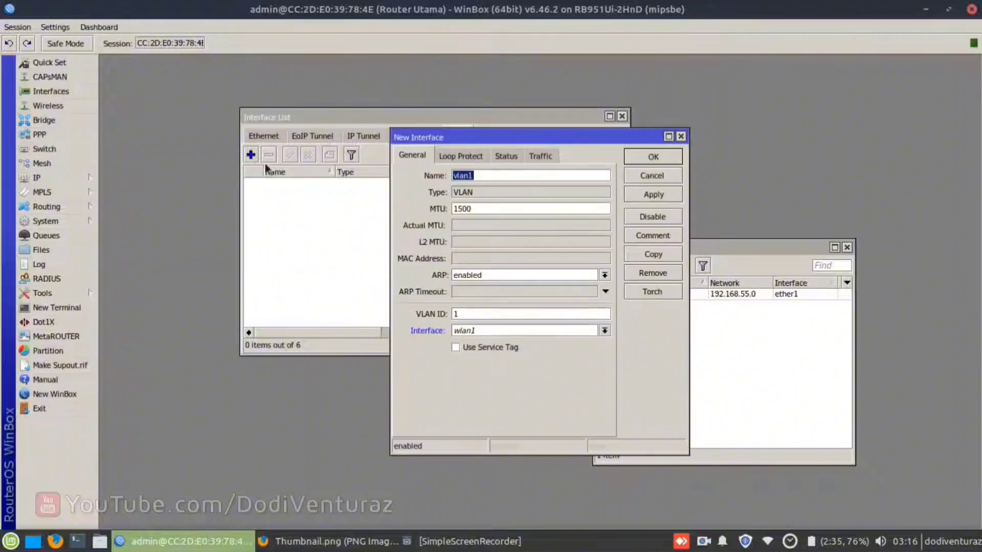
type("VLAN 10")
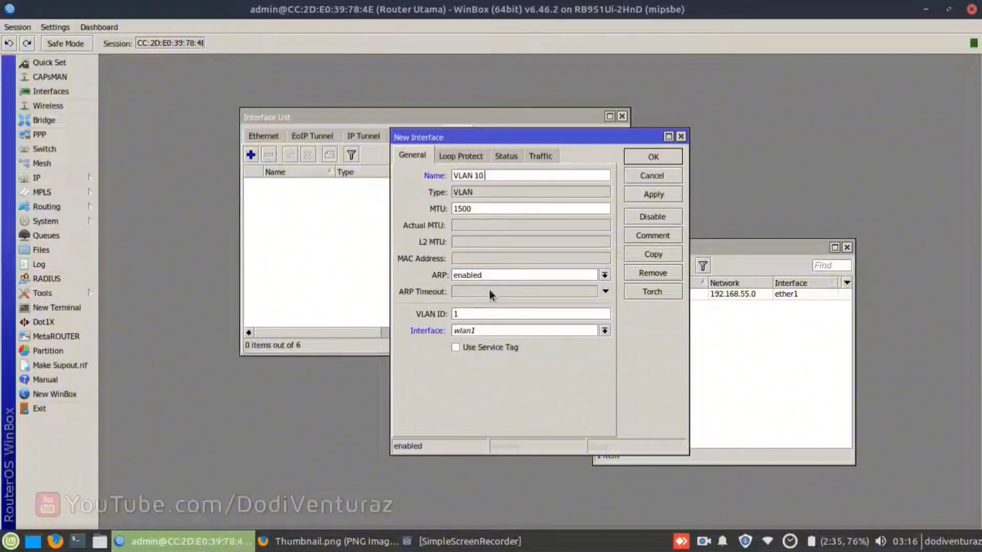
type("0")
left_click(487, 330)
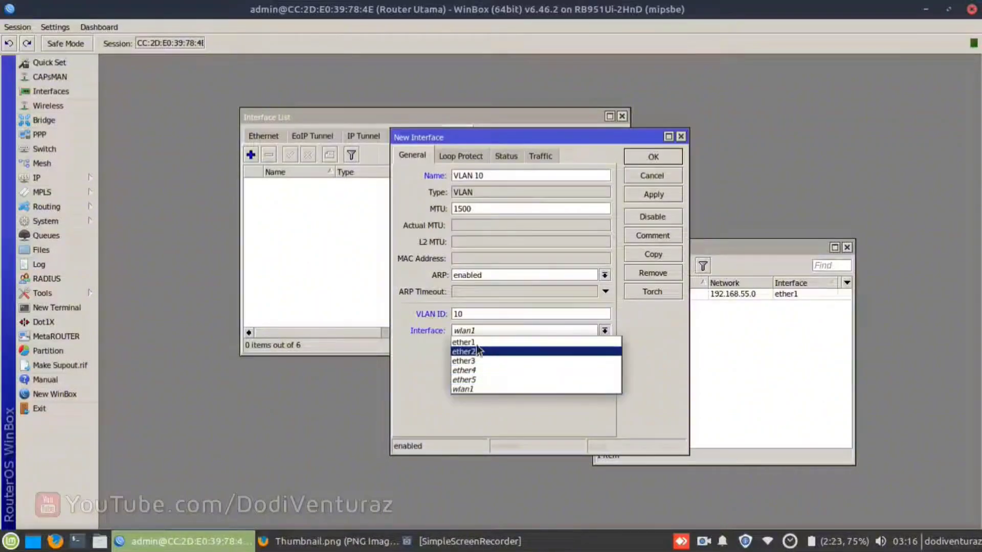
left_click(475, 351)
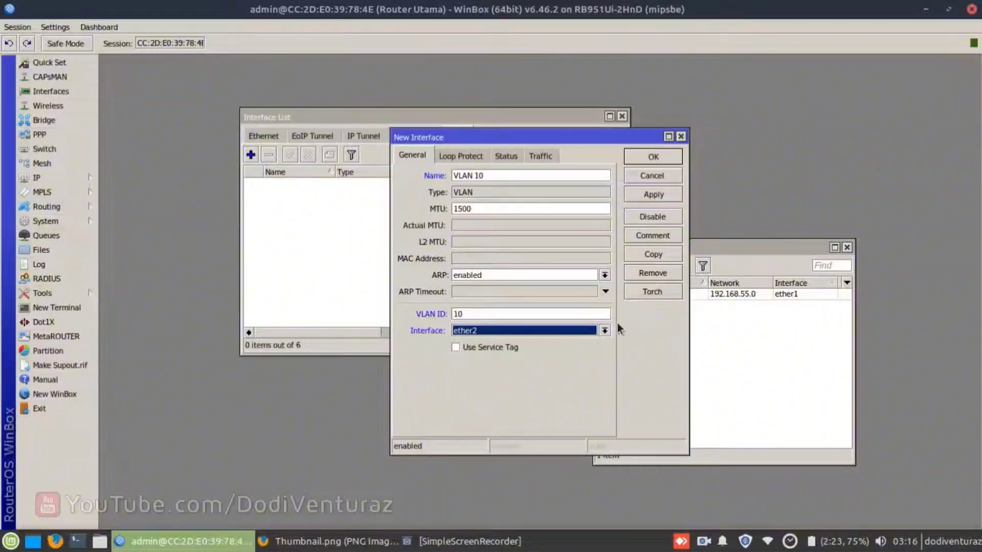
left_click(645, 197)
left_click(660, 160)
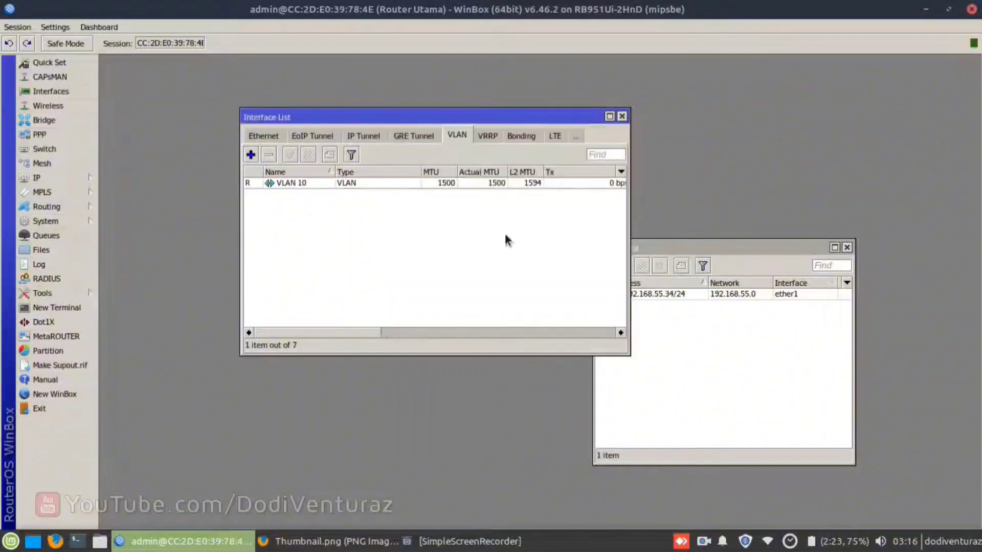
Create a second VLAN interface named VLAN 20 with VLAN ID 20 on ether2.
left_click(251, 155)
type("V")
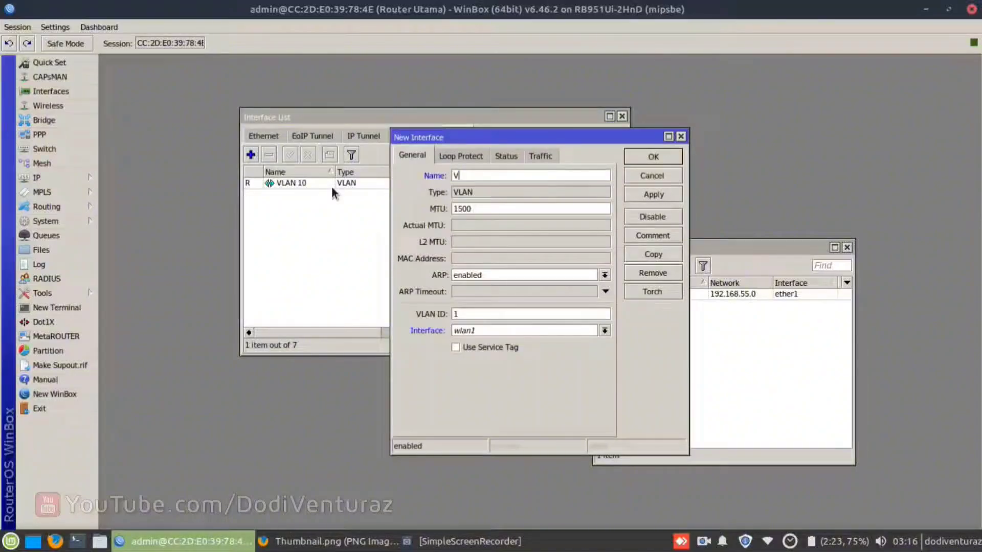
type("LAN 20")
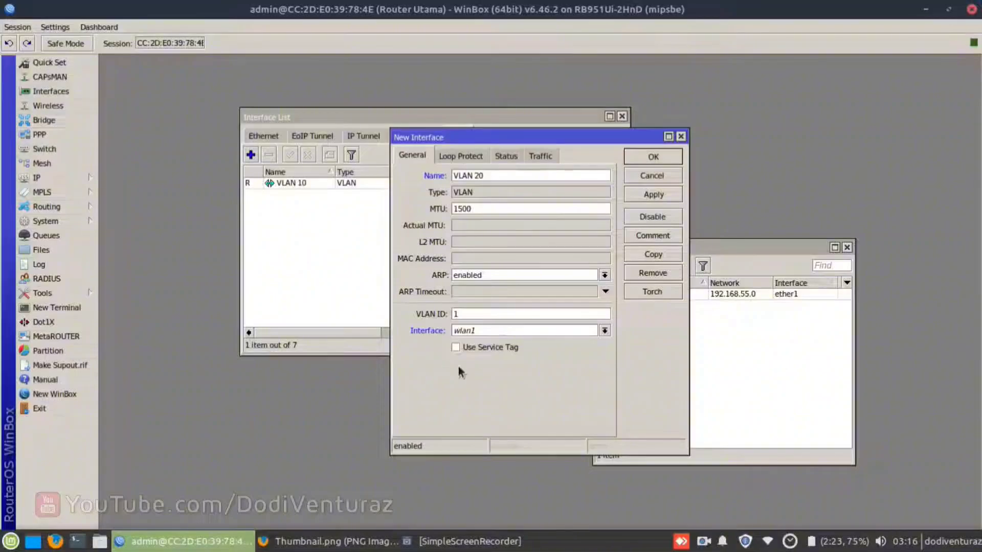
left_click(470, 315)
key("BackSpace")
type("20")
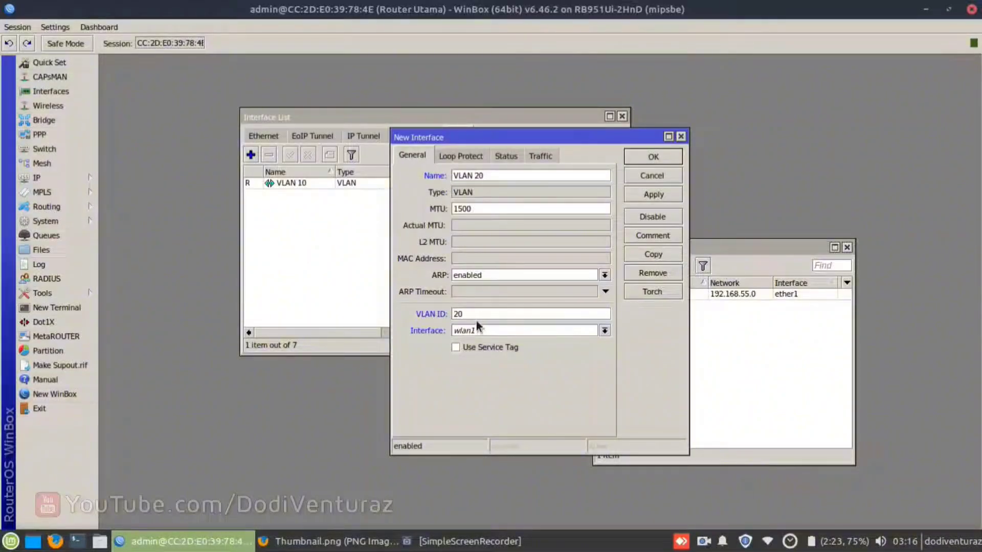
left_click_drag(472, 314, 449, 316)
left_click(481, 313)
left_click(494, 336)
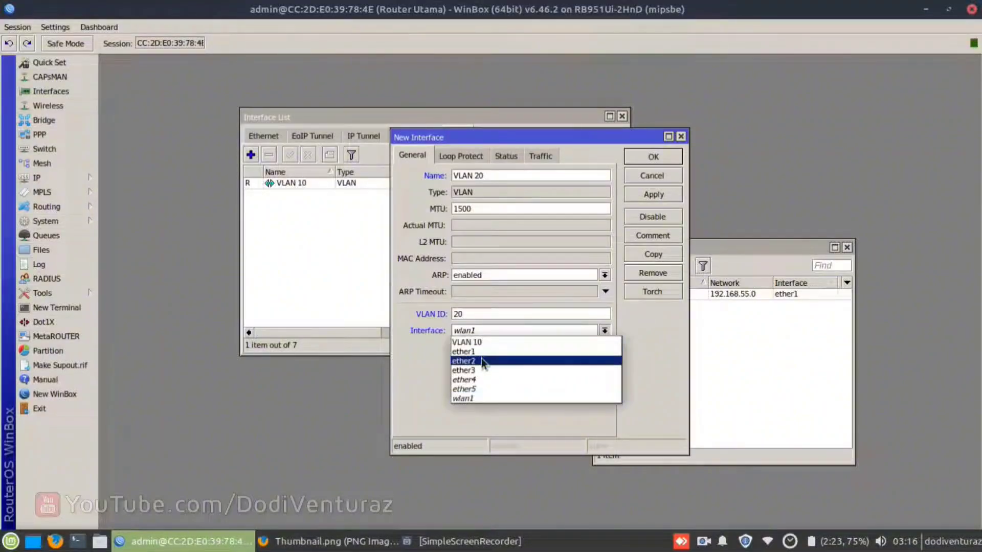
left_click(482, 356)
left_click(660, 160)
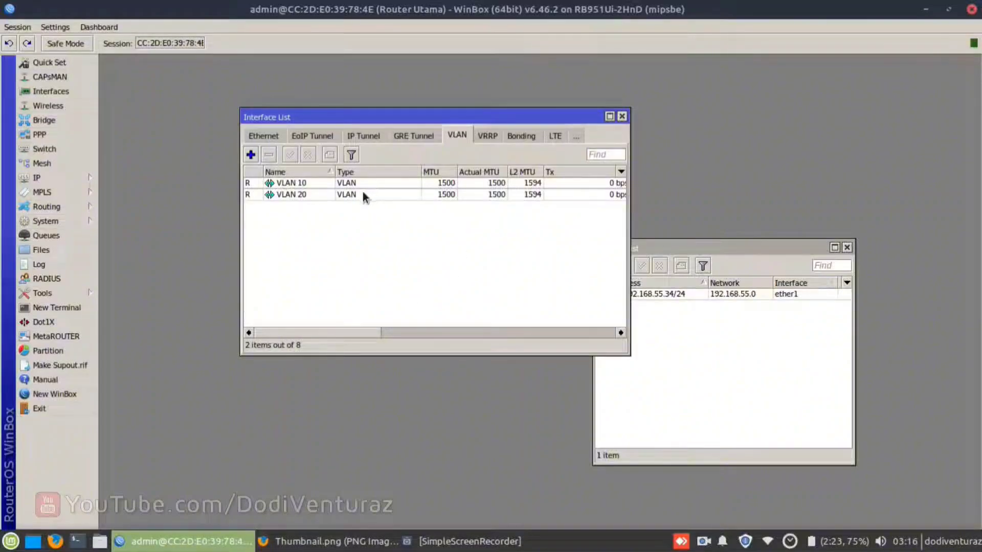
Examine the VLAN 10 and VLAN 20 entries in the full interface list, with the address list arranged beside it.
left_click_drag(461, 121, 418, 124)
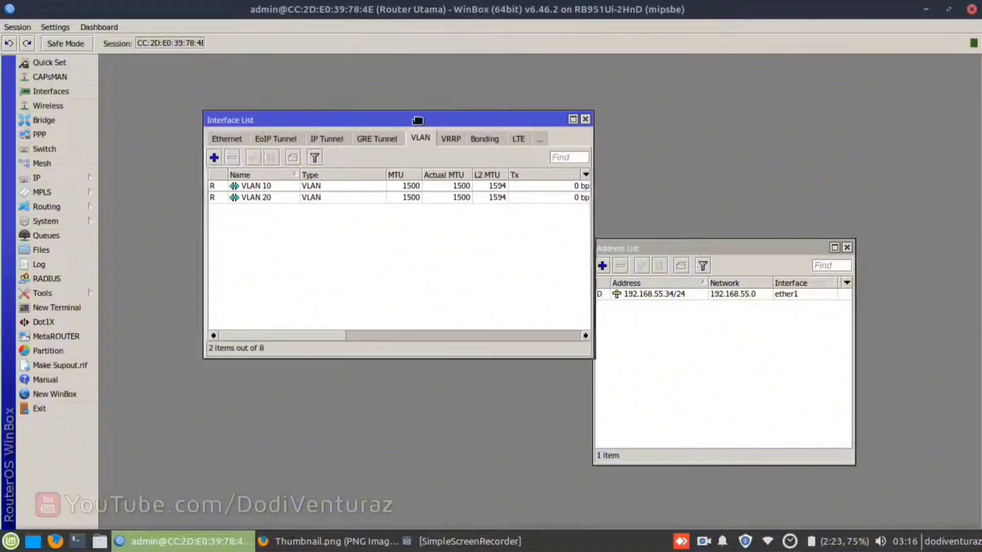
left_click(685, 253)
left_click_drag(685, 253, 732, 244)
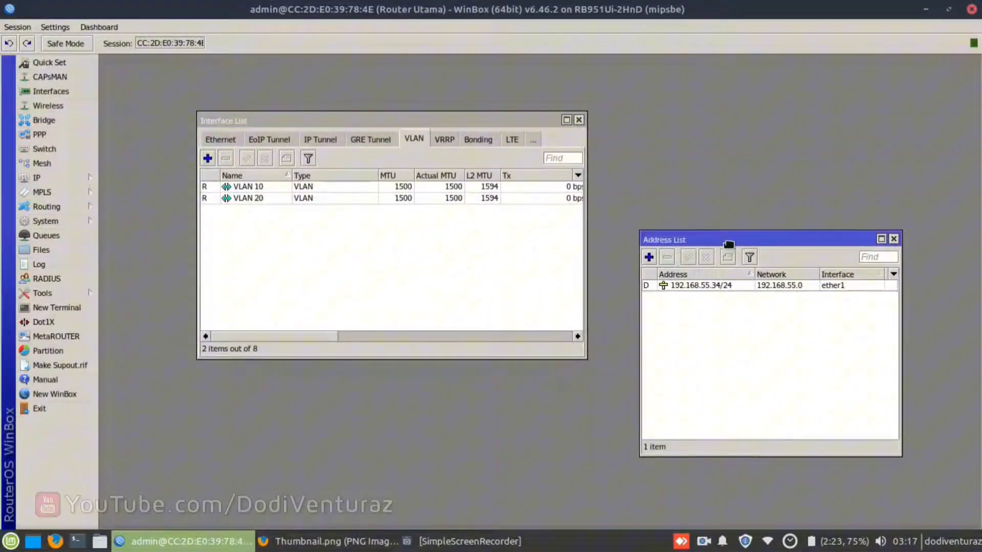
left_click(348, 224)
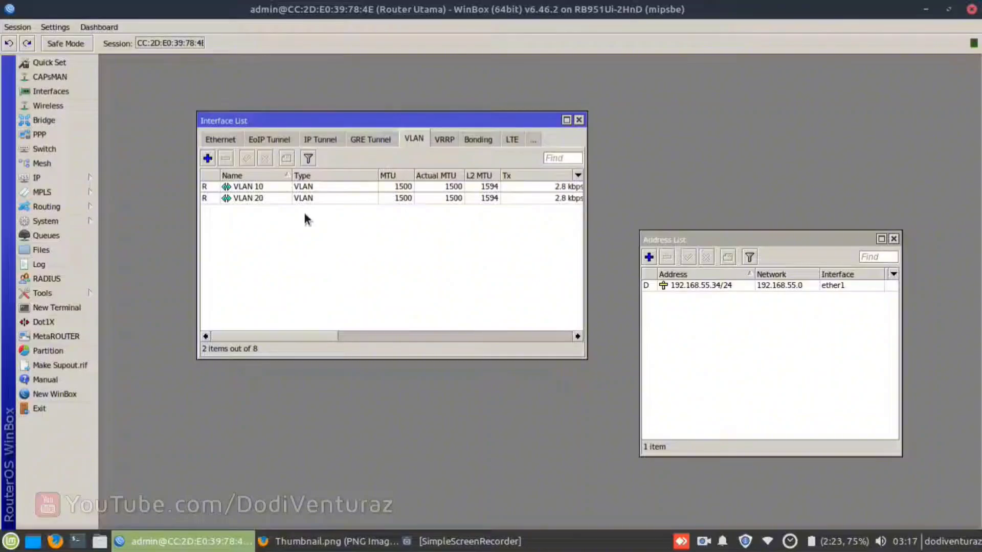
left_click(227, 140)
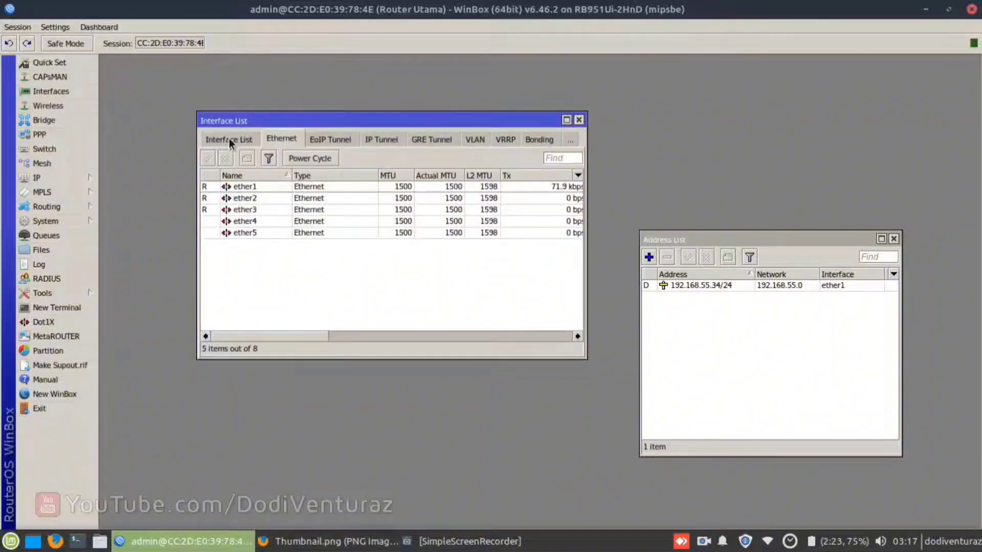
left_click(228, 138)
left_click(231, 140)
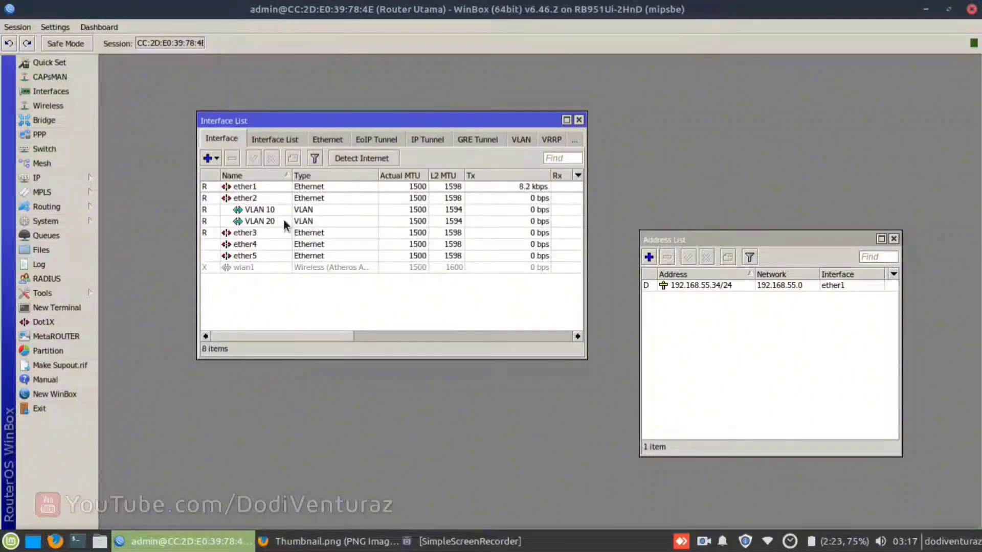
left_click_drag(282, 221, 281, 209)
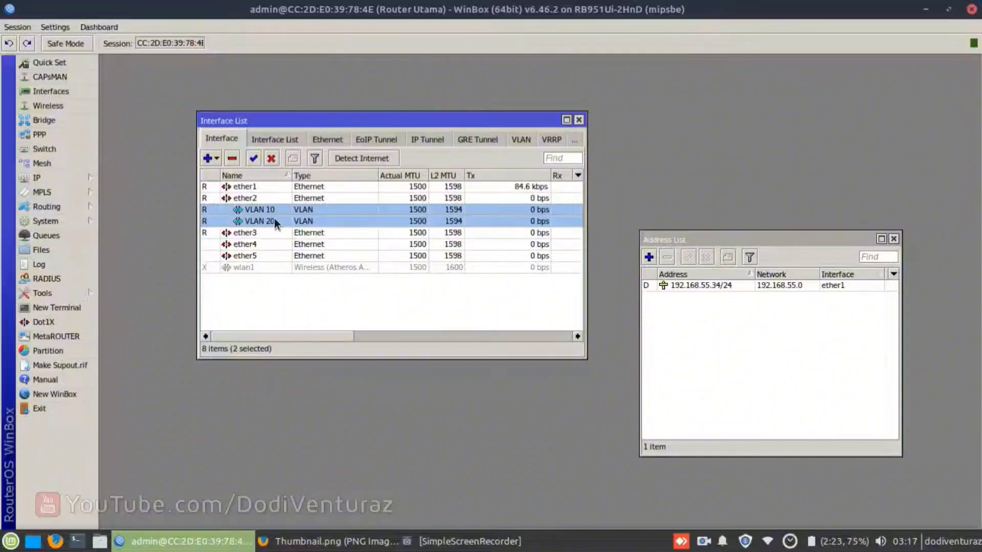
left_click(274, 217)
left_click(280, 209)
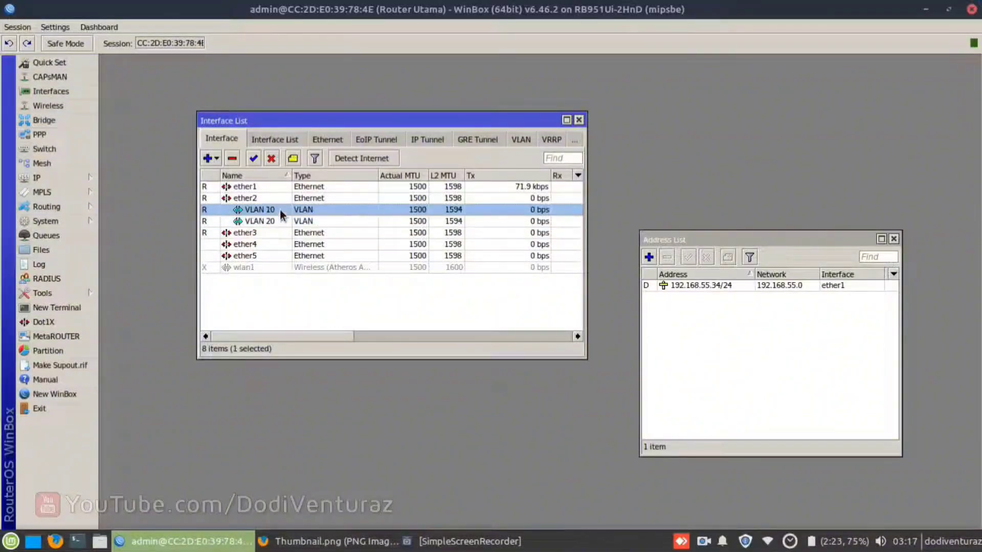
left_click_drag(447, 118, 430, 105)
left_click_drag(685, 239, 639, 188)
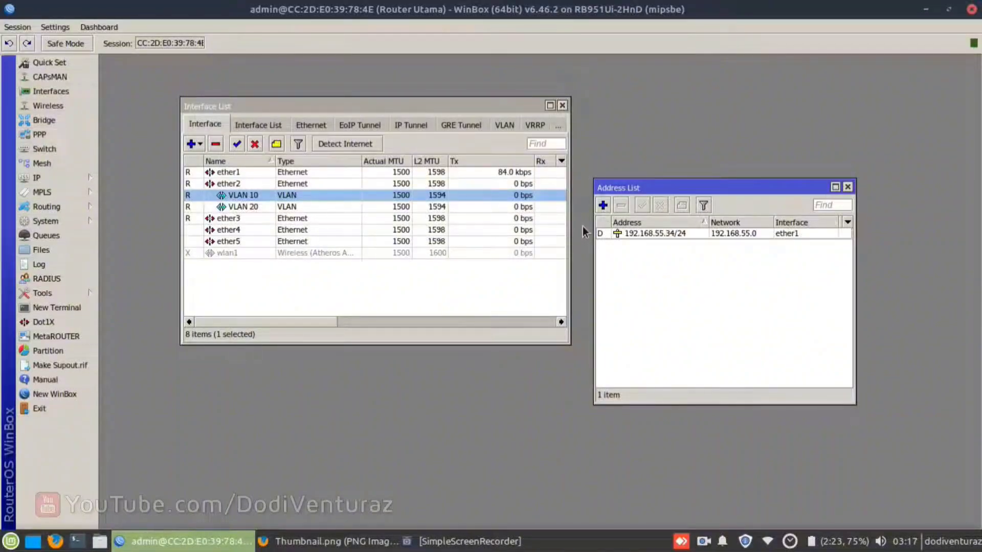
left_click(604, 206)
left_click_drag(388, 229, 689, 262)
key("Escape")
key("Escape")
key("Escape")
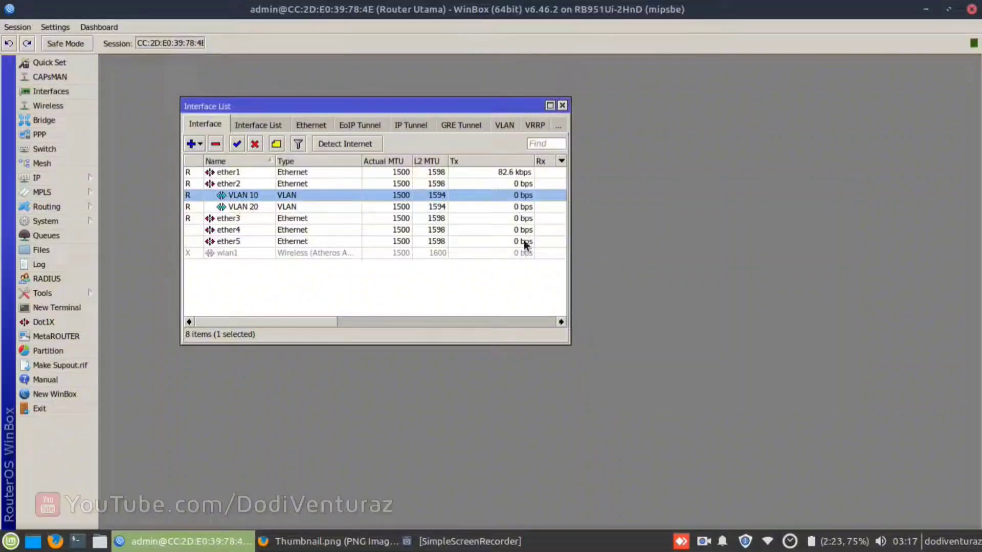
Add the IP address 192.168.1.1/24 on interface VLAN 20, checking the subnet against the topology diagram in Firefox before returning to WinBox.
left_click(78, 183)
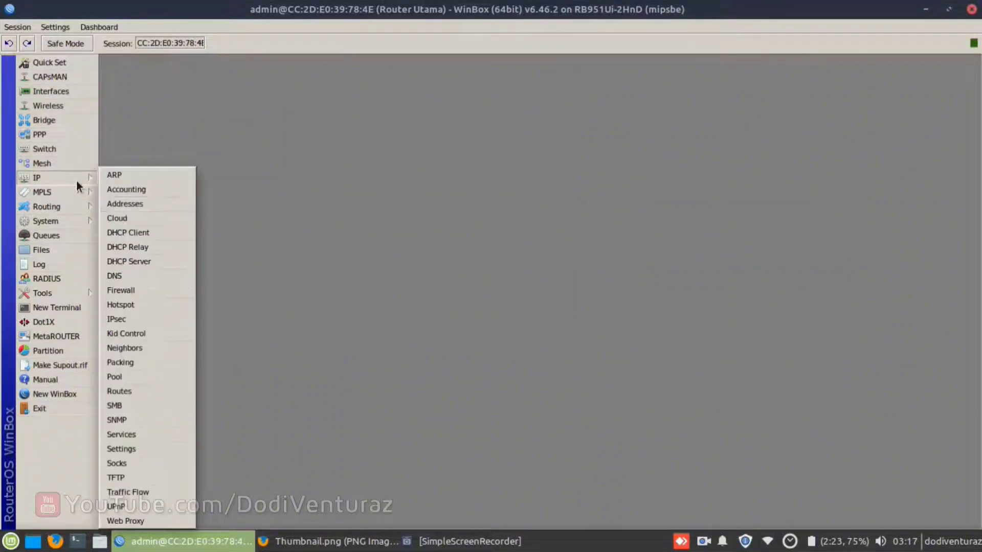
left_click(143, 204)
left_click_drag(637, 193, 516, 152)
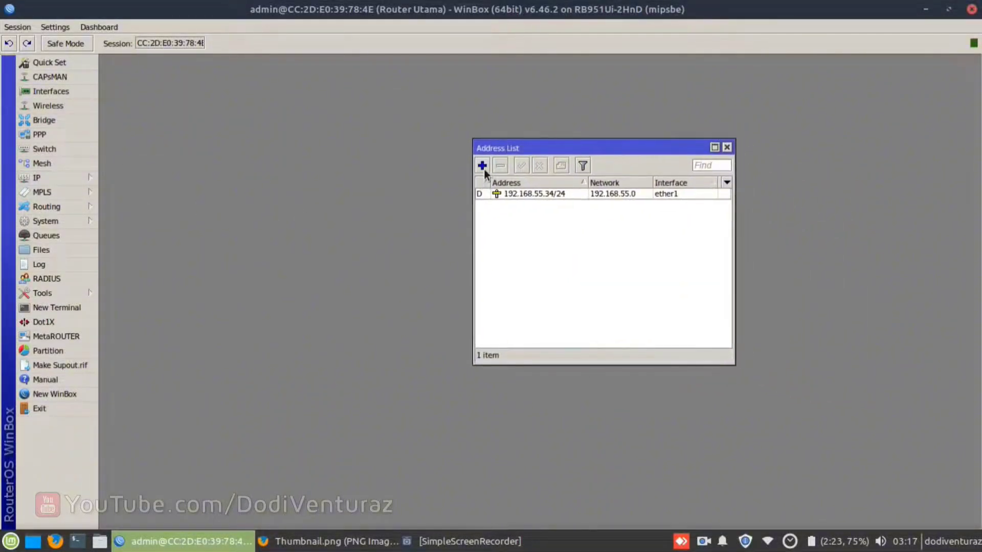
left_click(481, 165)
left_click_drag(639, 262, 533, 222)
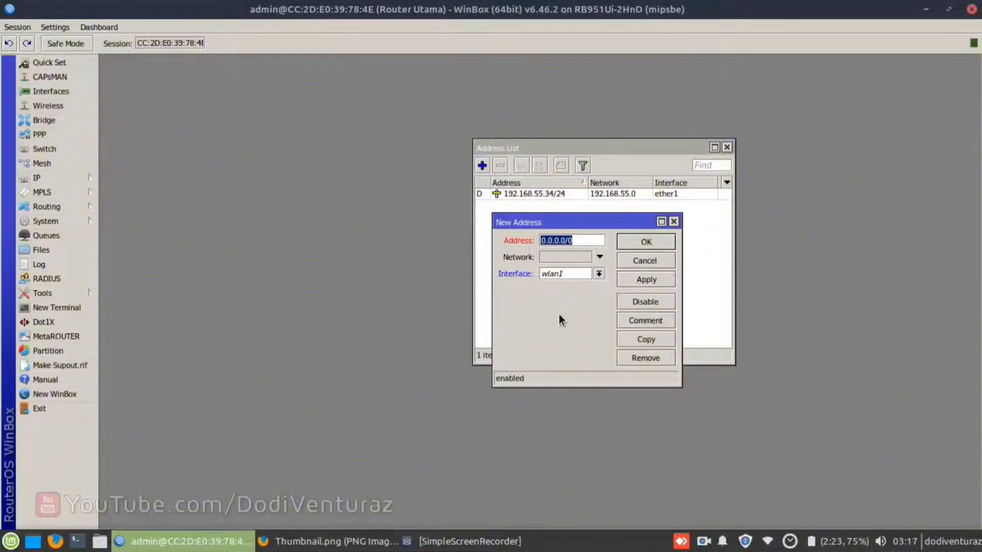
type("192.168.1.1/24")
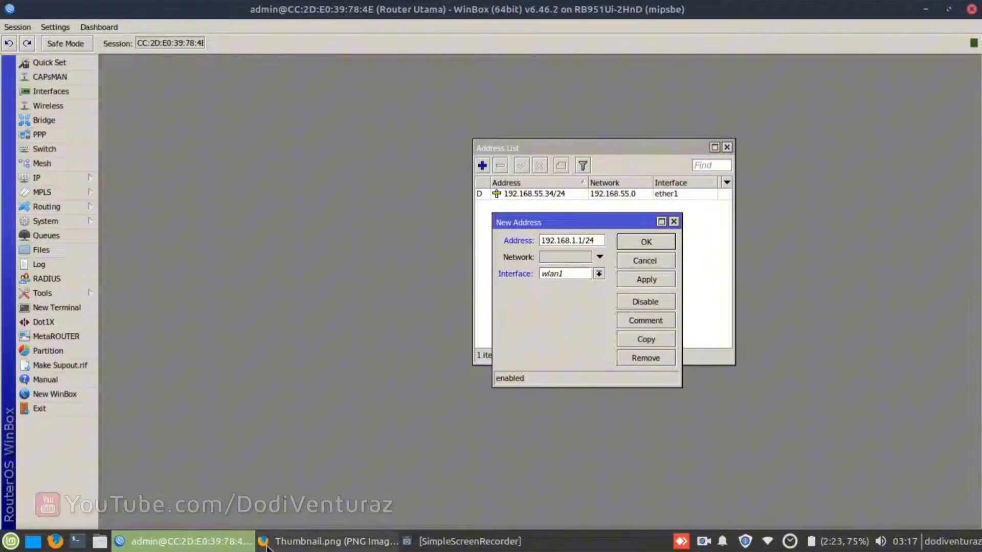
left_click(327, 541)
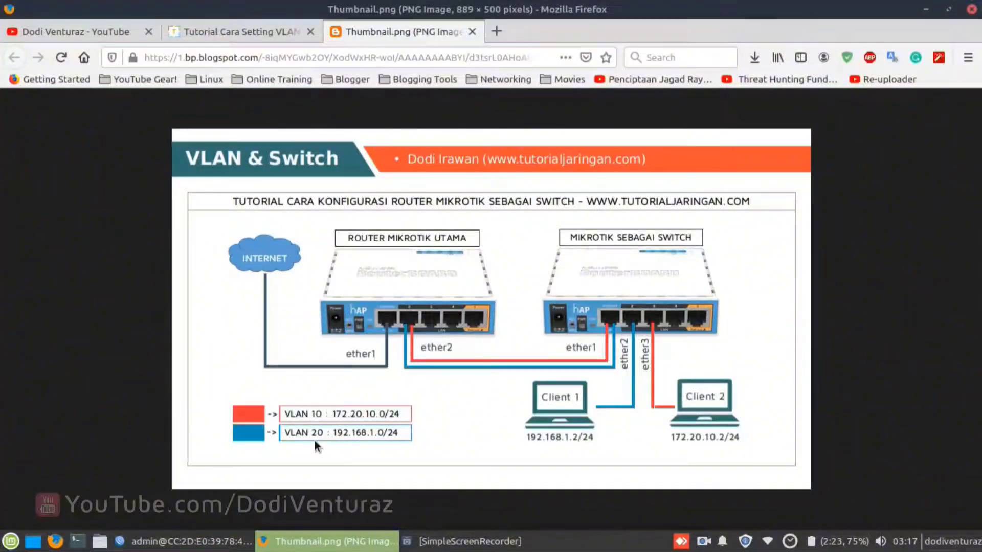
key("alt+Tab")
left_click(598, 273)
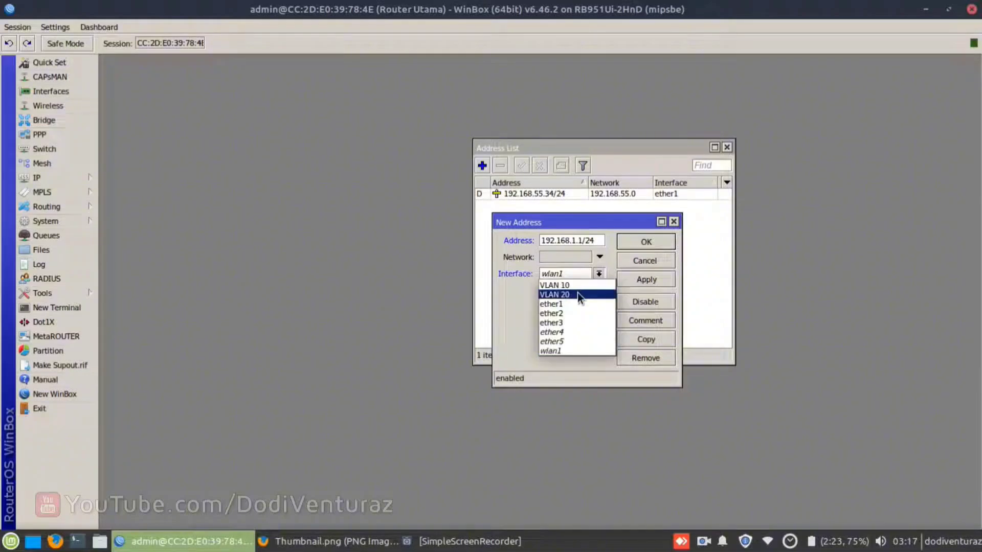
left_click(578, 292)
left_click(647, 279)
left_click(646, 241)
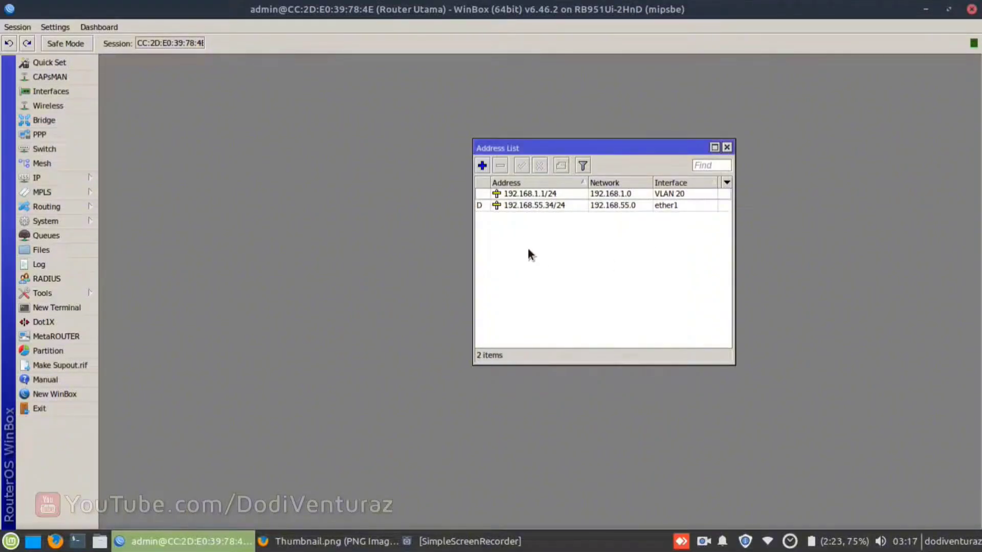
Consult the Firefox topology diagram for the VLAN 10 subnet, return to WinBox and add the IP address 172.20.10.1/24 on interface VLAN 10.
key("alt+Tab")
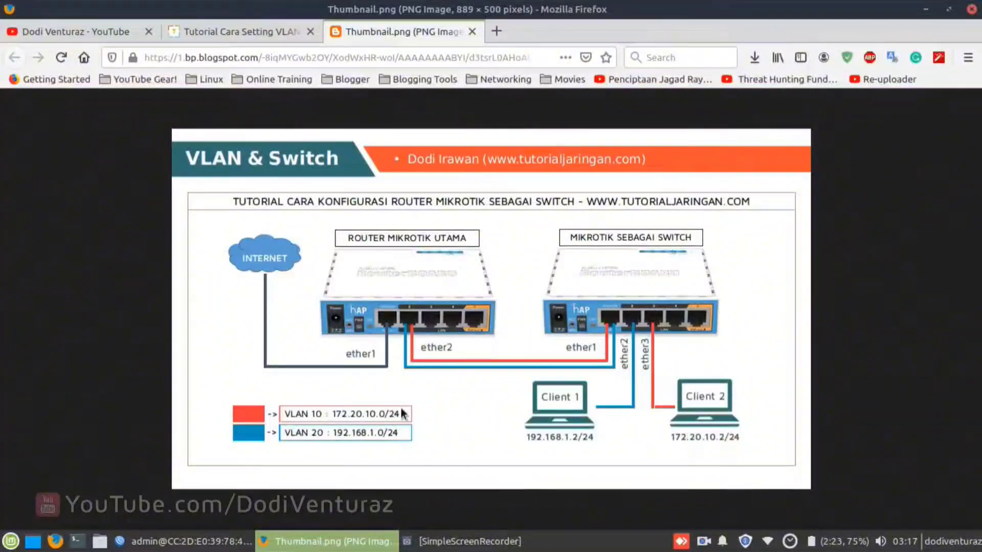
key("alt+Tab")
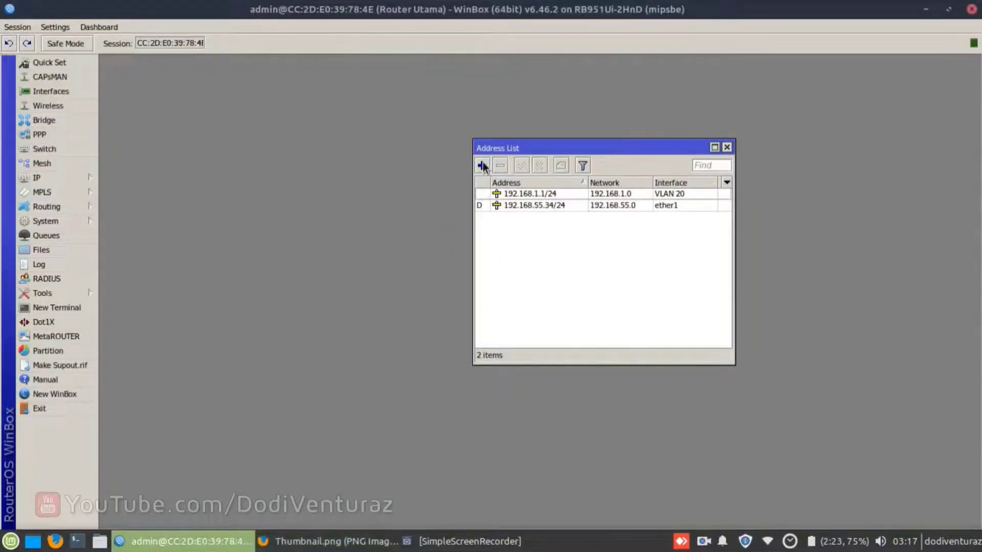
left_click(482, 165)
type("172.20.1")
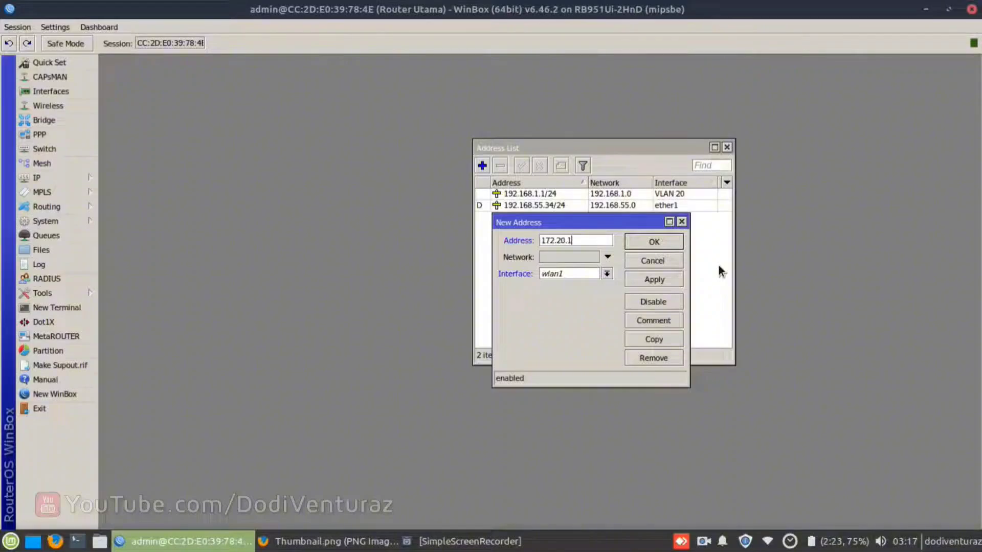
type("0.1/24")
left_click(559, 276)
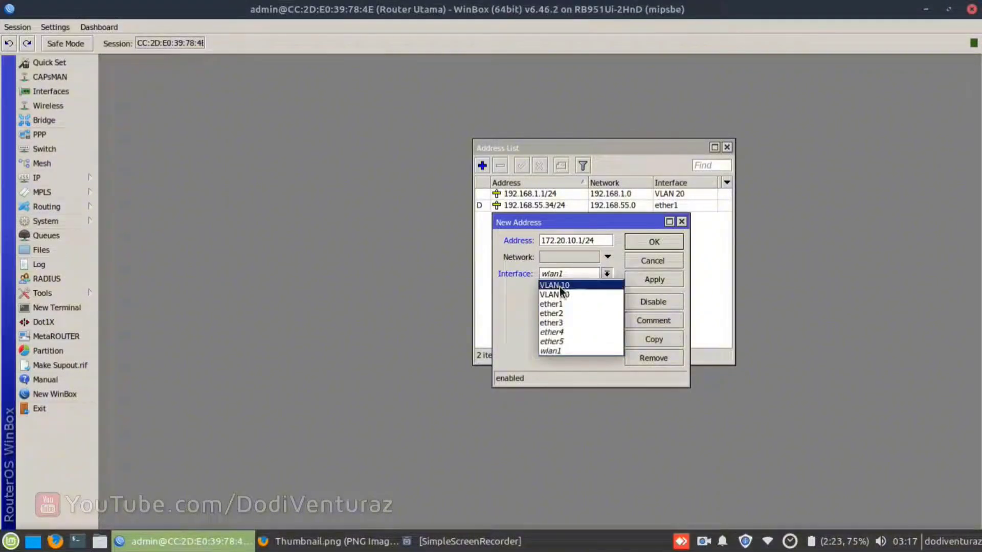
left_click(559, 285)
left_click(664, 280)
left_click(662, 244)
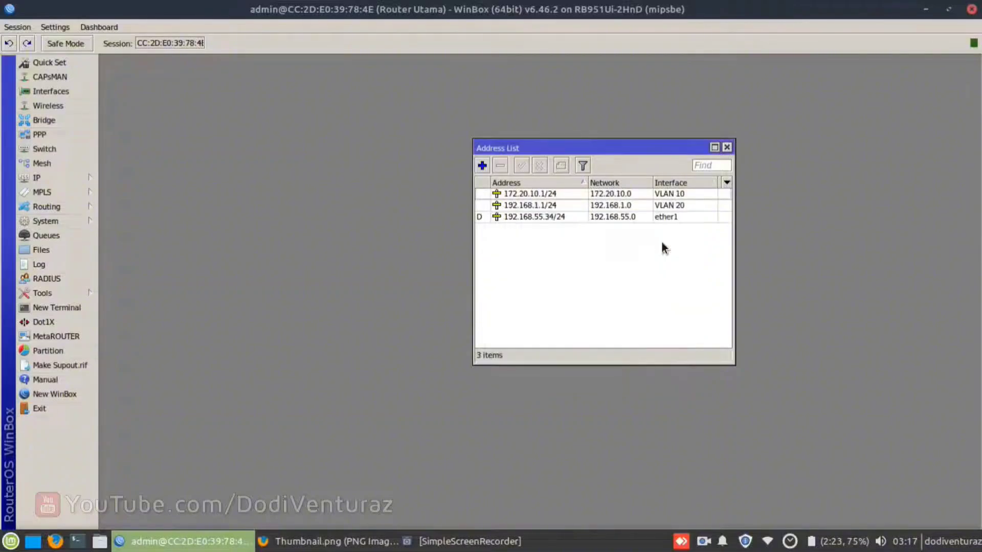
Sort the address list by interface and review the VLAN 10 and VLAN 20 address entries.
left_click(681, 184)
left_click(677, 217)
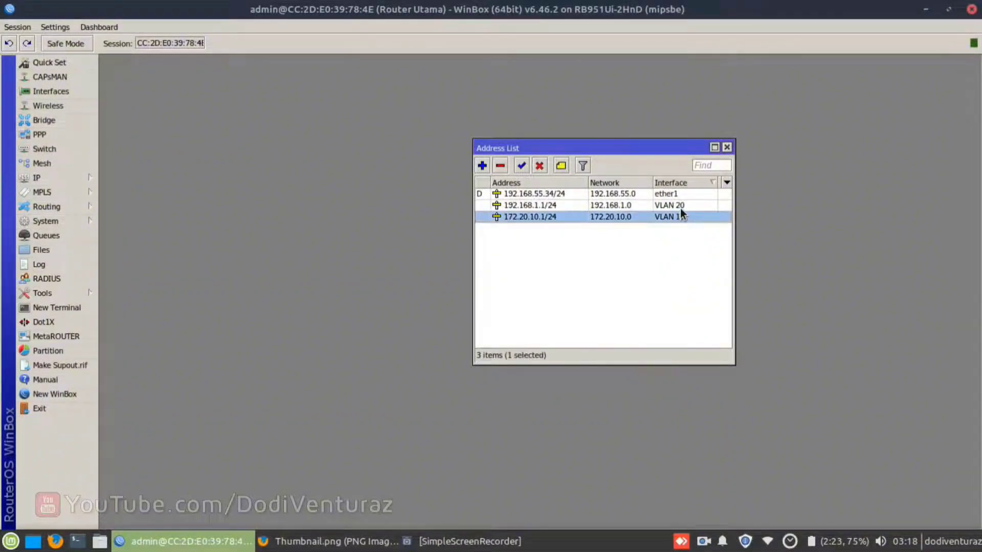
left_click(680, 208, "ctrl")
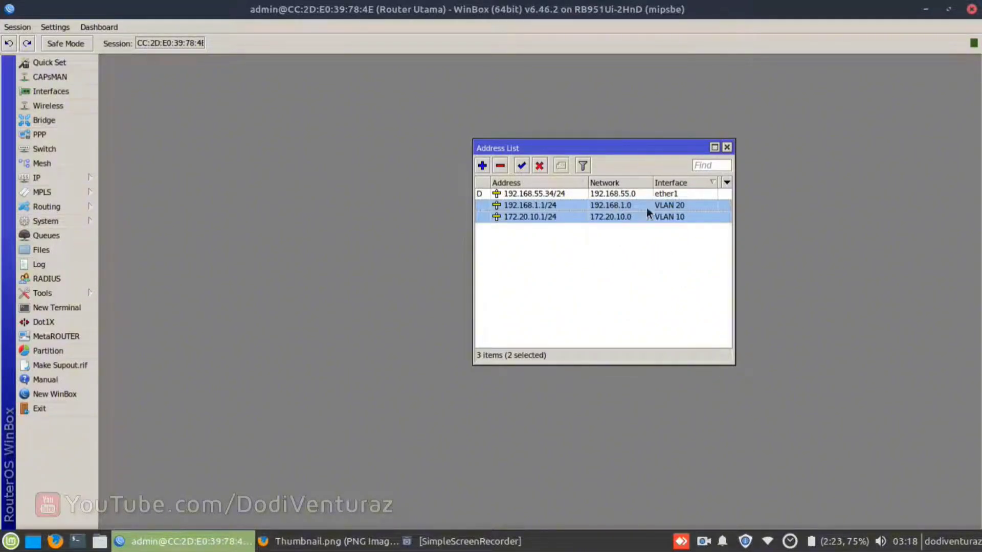
left_click(648, 230)
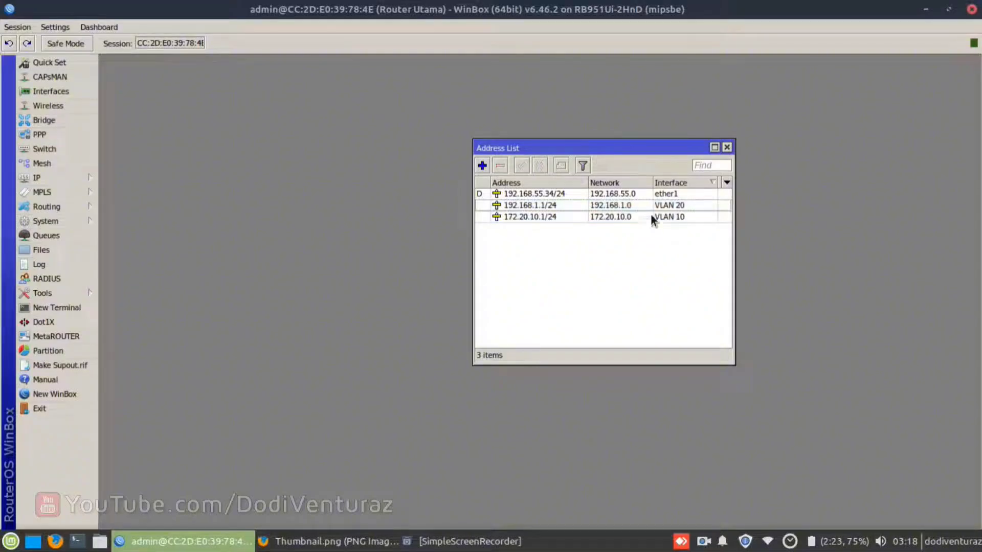
left_click(661, 204)
left_click(662, 219, "ctrl")
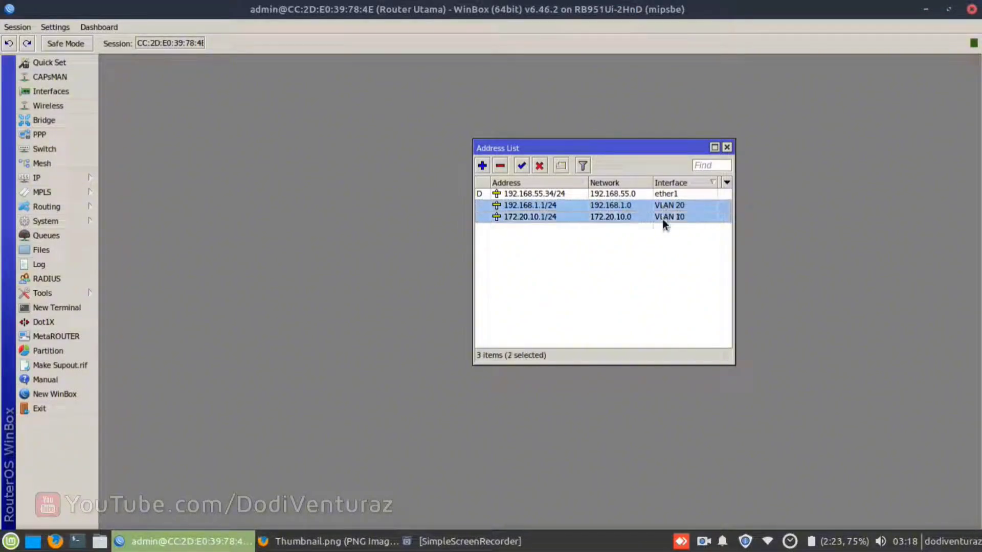
left_click(584, 250)
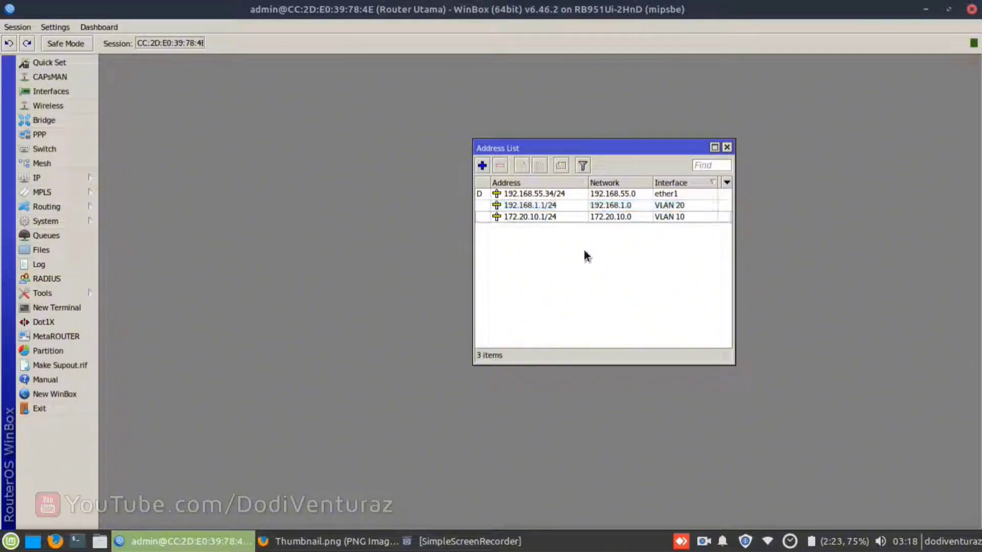
Set up a DHCP server on interface VLAN 10 with the DHCP Setup wizard, accepting all the proposed network settings.
left_click(80, 177)
left_click(154, 260)
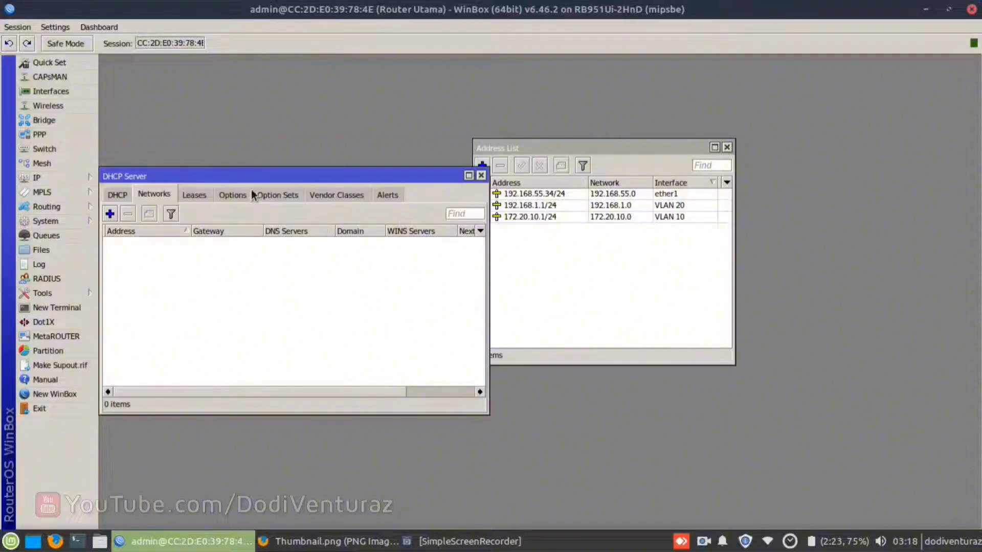
left_click_drag(255, 176, 294, 162)
left_click(156, 181)
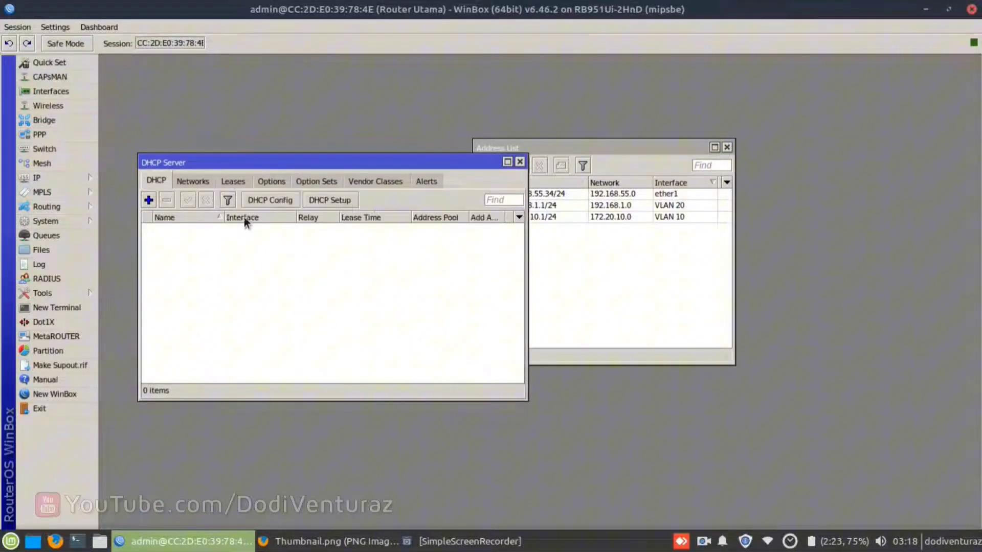
left_click(329, 200)
left_click(324, 287)
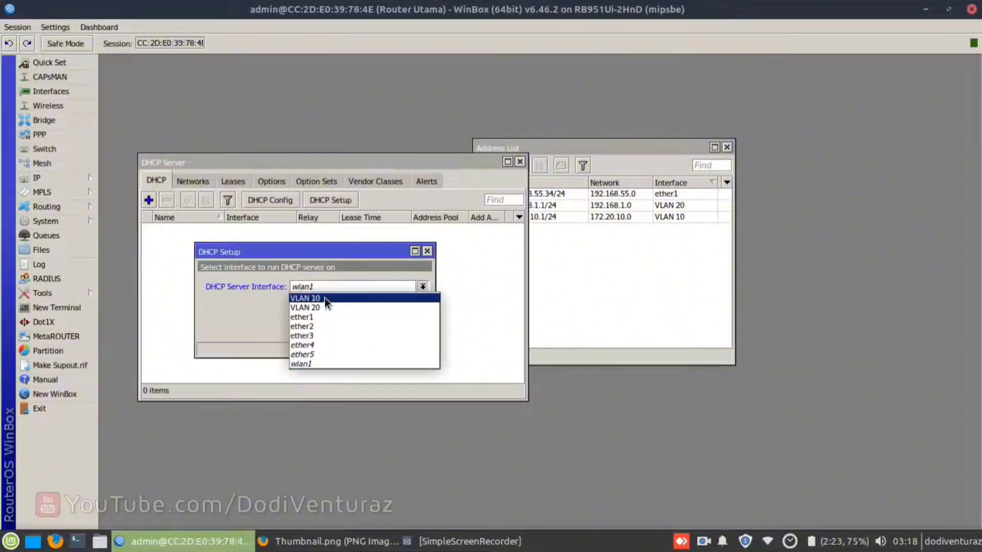
left_click(324, 298)
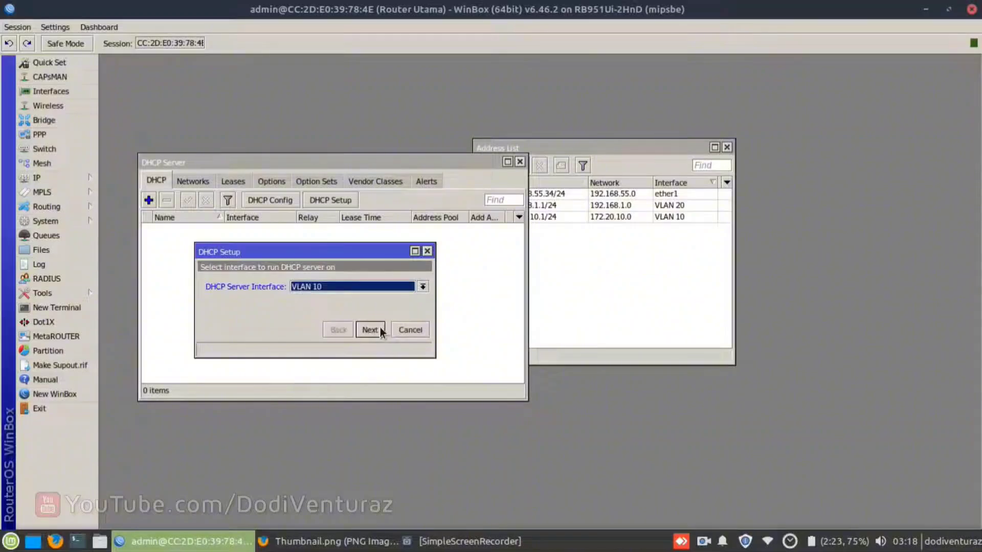
left_click(379, 328)
left_click(378, 330)
left_click(379, 329)
left_click(379, 329)
left_click(379, 330)
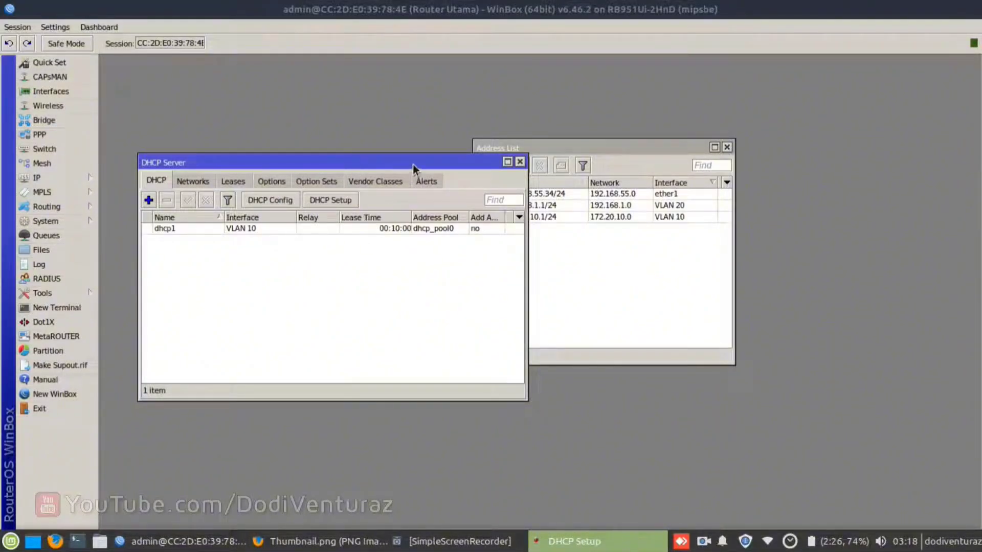
left_click(561, 543)
left_click(563, 541)
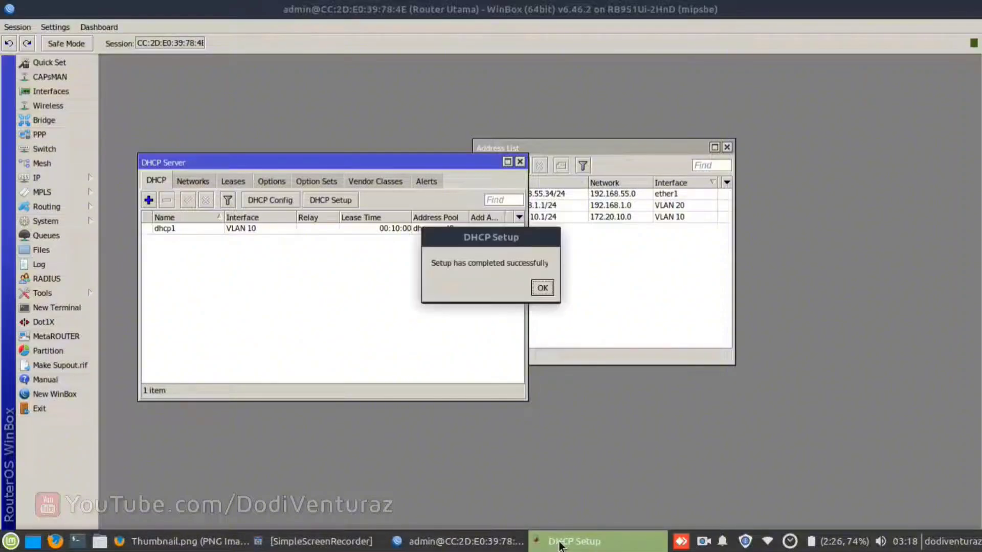
Set up a second DHCP server on interface VLAN 20 with gateway 192.168.1.1 and the other proposed settings, and arrange the windows side by side.
left_click(307, 201)
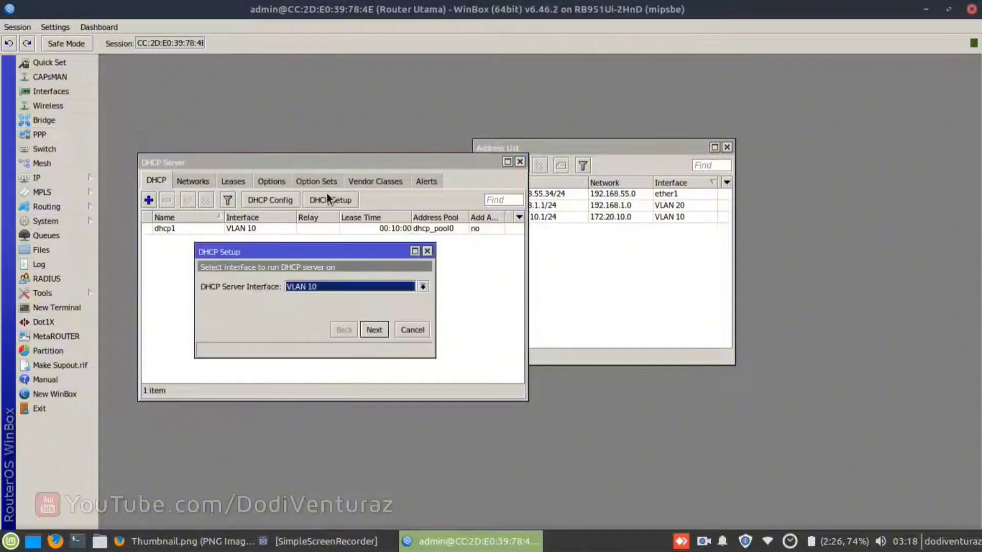
left_click(329, 287)
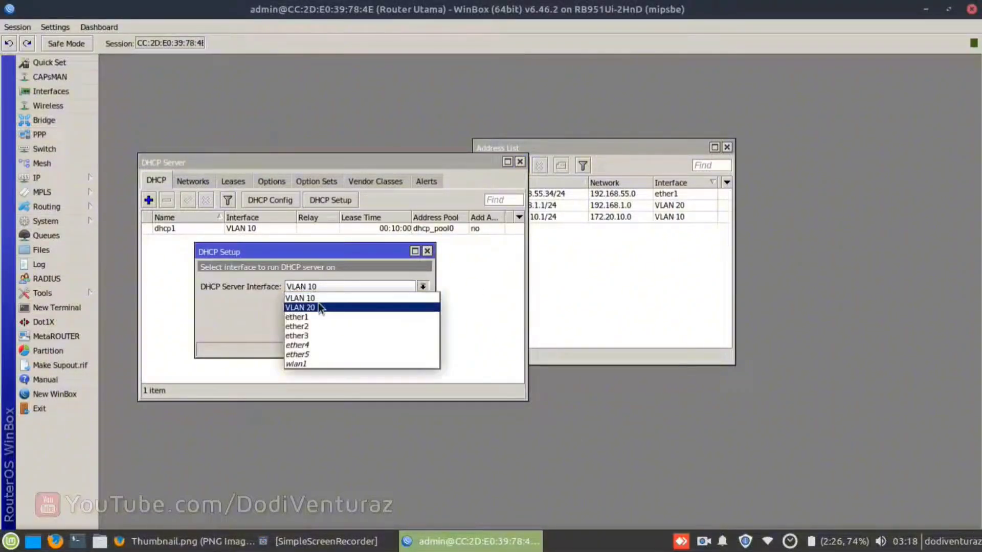
left_click(327, 307)
left_click(373, 329)
left_click(375, 331)
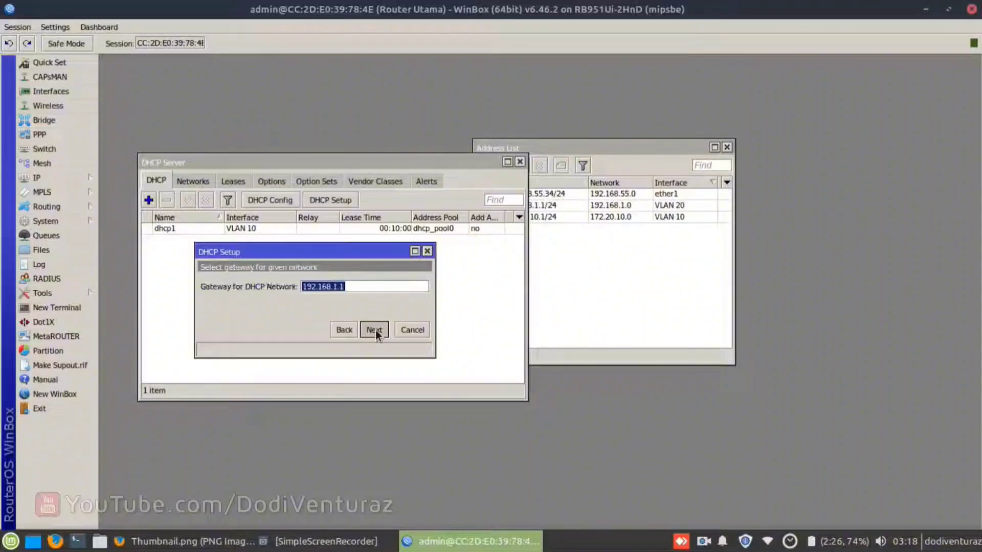
left_click(375, 331)
left_click(375, 330)
left_click(376, 331)
left_click(376, 331)
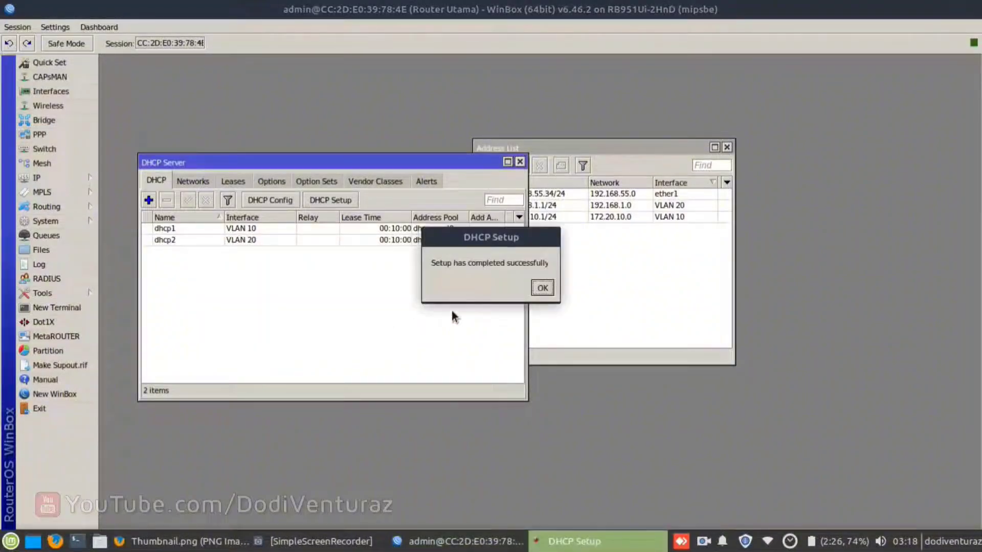
left_click(543, 288)
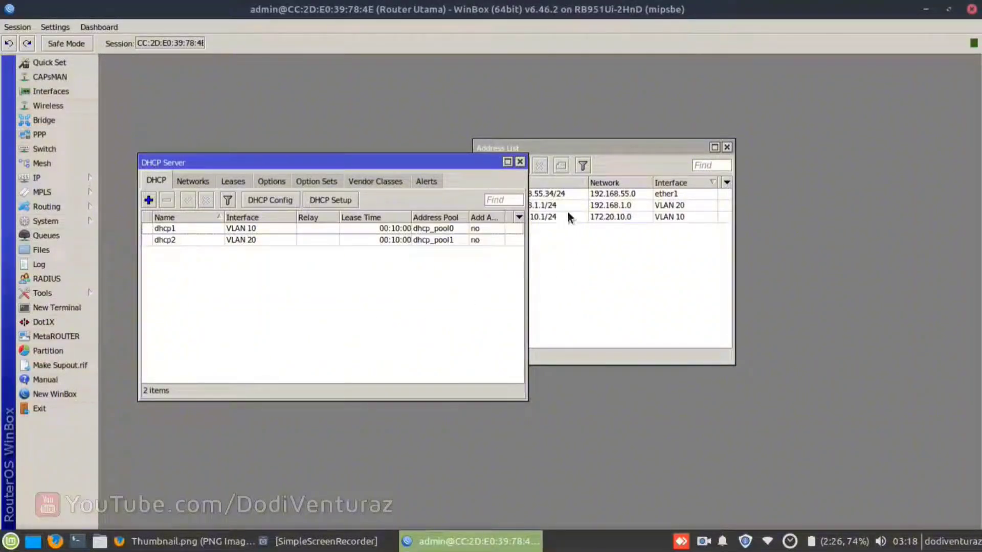
left_click_drag(606, 150, 680, 159)
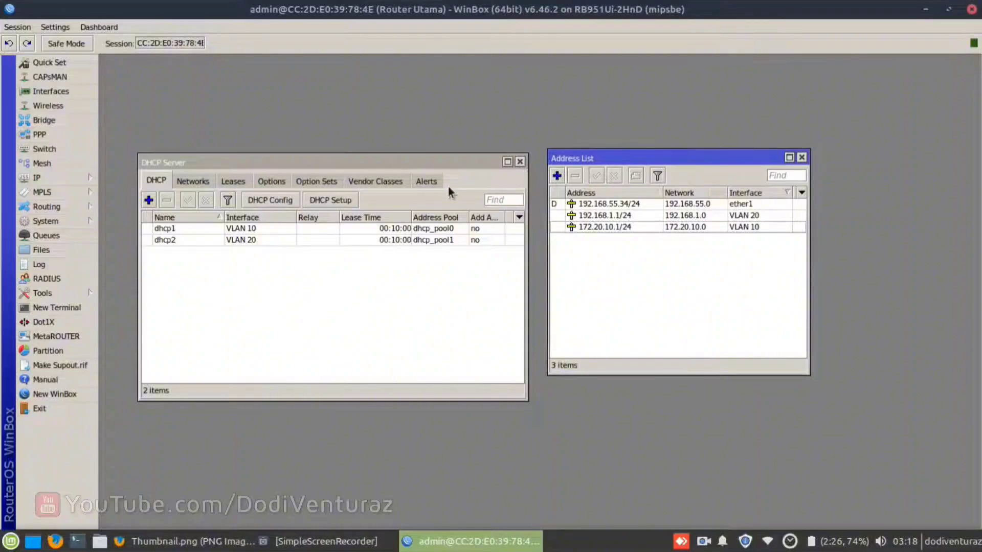
left_click_drag(463, 166, 465, 164)
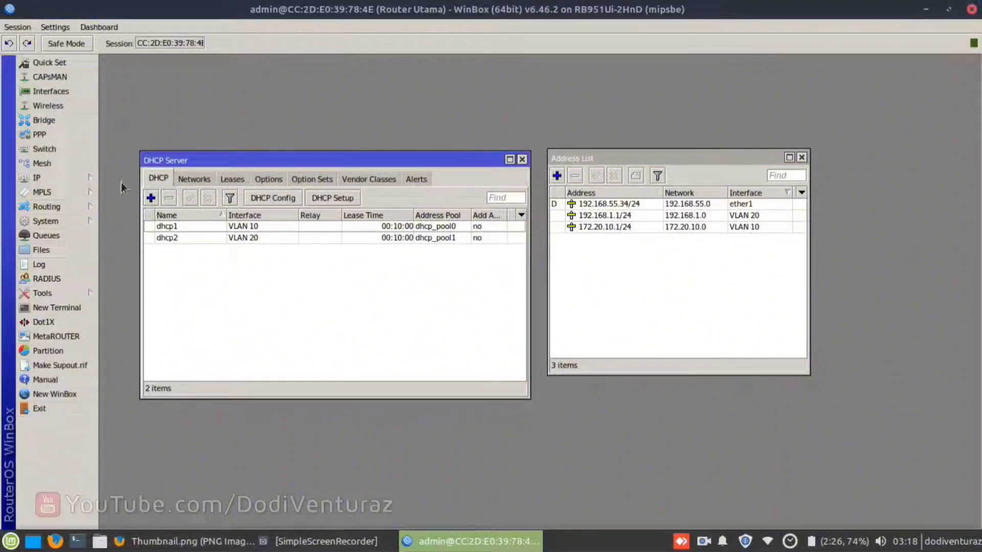
Add a srcnat firewall NAT rule with out interface ether1 and action masquerade, and close the Firewall window.
left_click(81, 185)
left_click(129, 288)
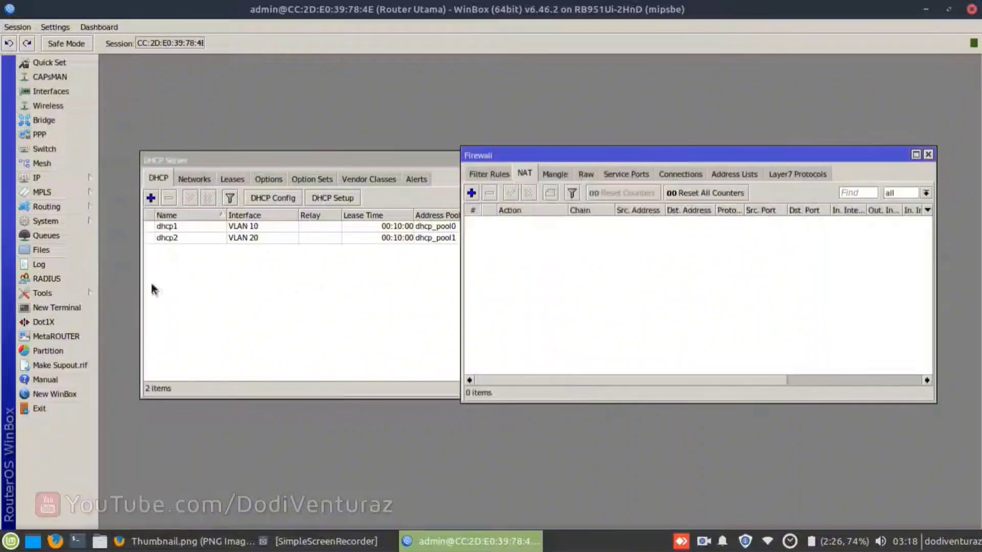
left_click(470, 193)
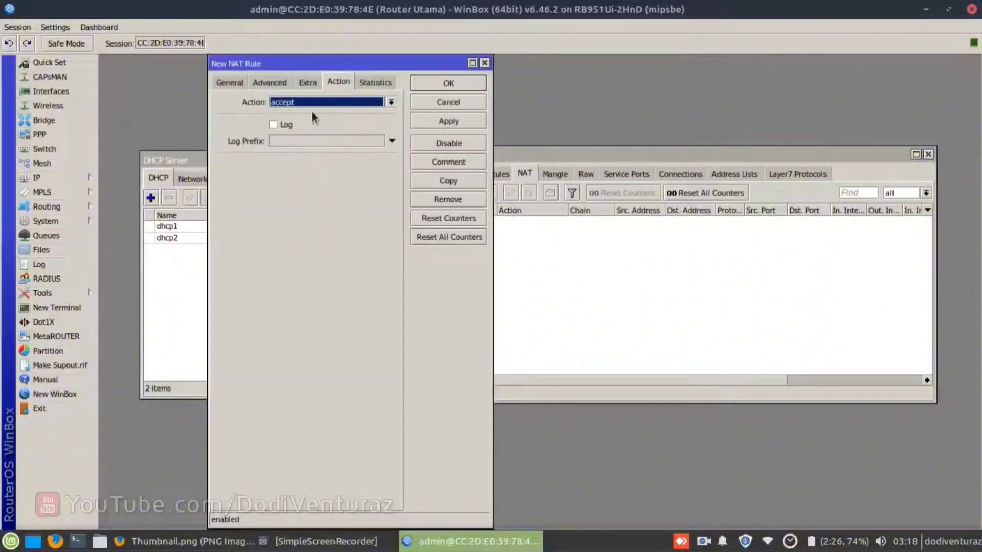
left_click(236, 84)
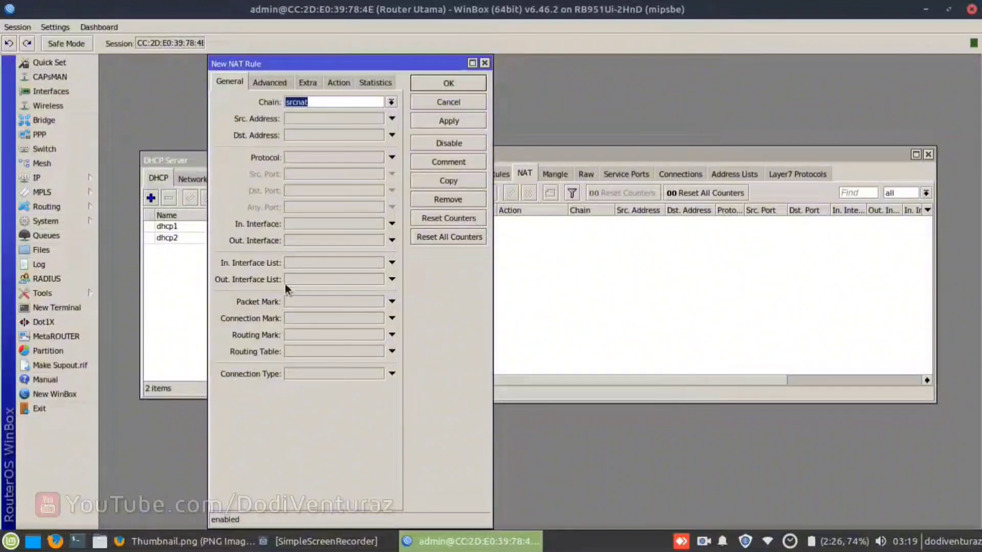
left_click(306, 242)
left_click(326, 243)
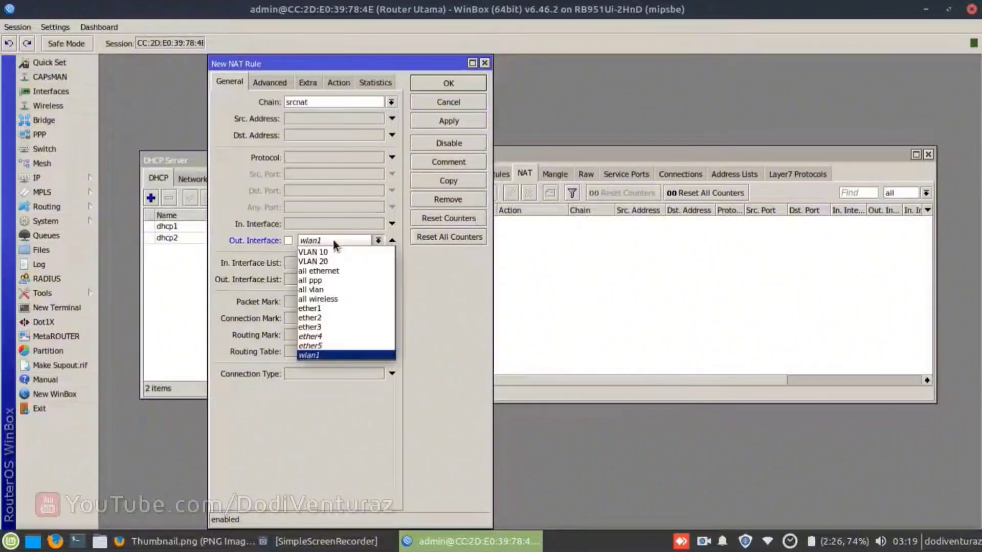
left_click(321, 310)
left_click(338, 82)
left_click(327, 102)
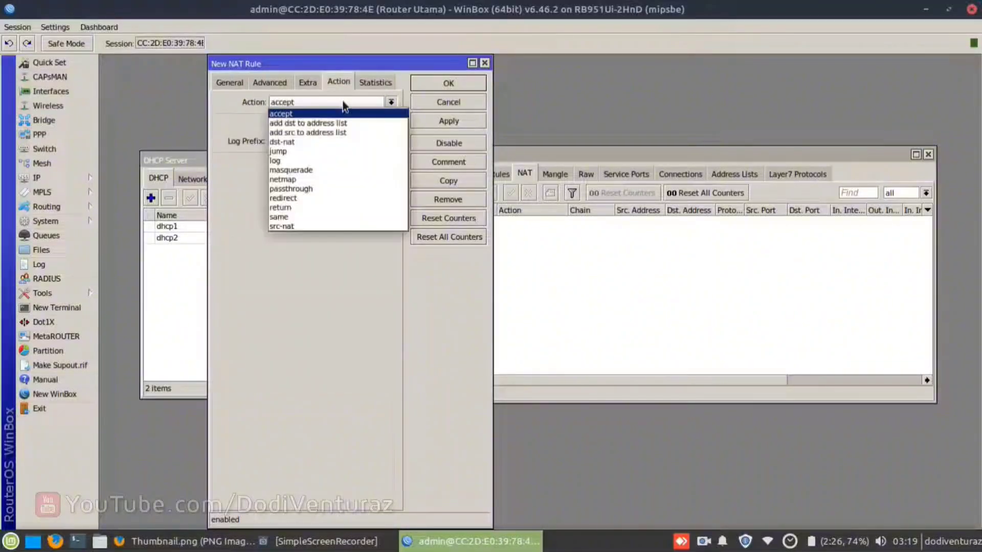
left_click(307, 168)
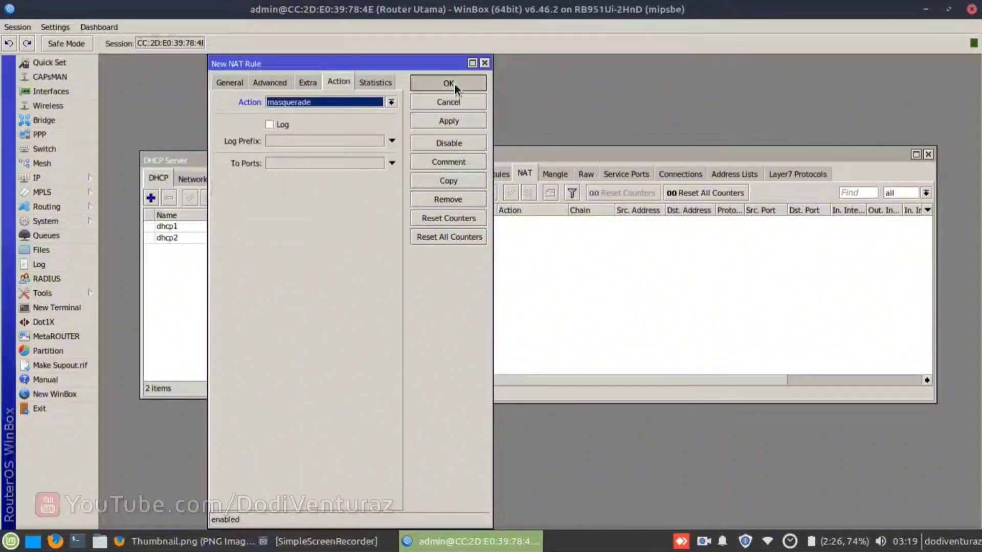
left_click(454, 84)
left_click(518, 220)
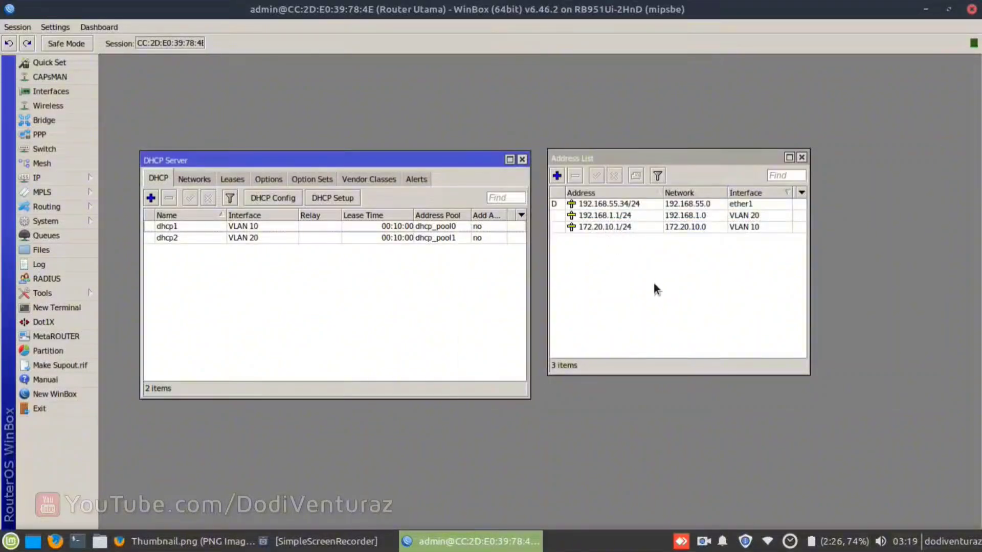
Compare the topology diagram in Firefox with the main router's interface list in WinBox, examining ether1, ether2 with its VLANs, and ether3.
left_click(654, 284)
left_click(926, 11)
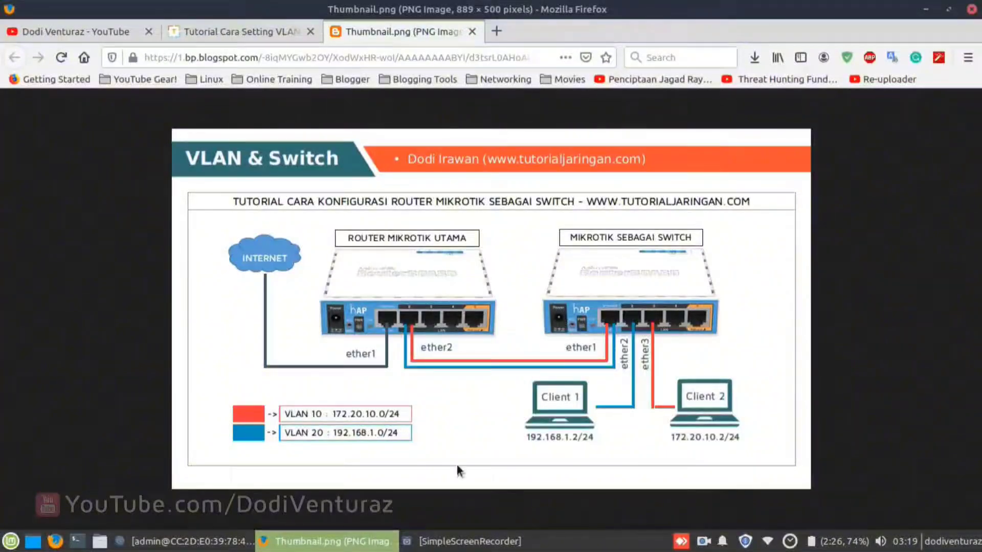
left_click(250, 543)
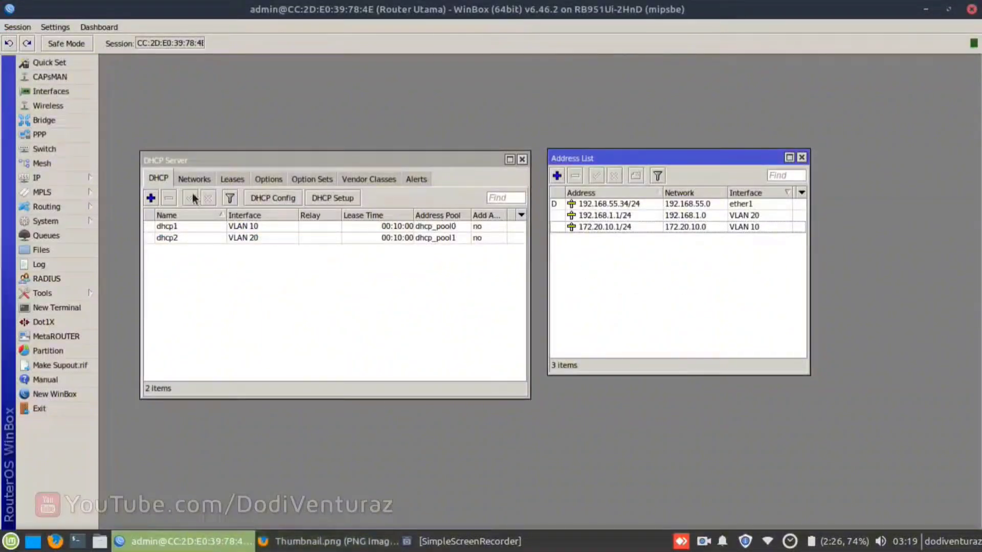
left_click(58, 99)
left_click(68, 107)
left_click(57, 91)
left_click(243, 216)
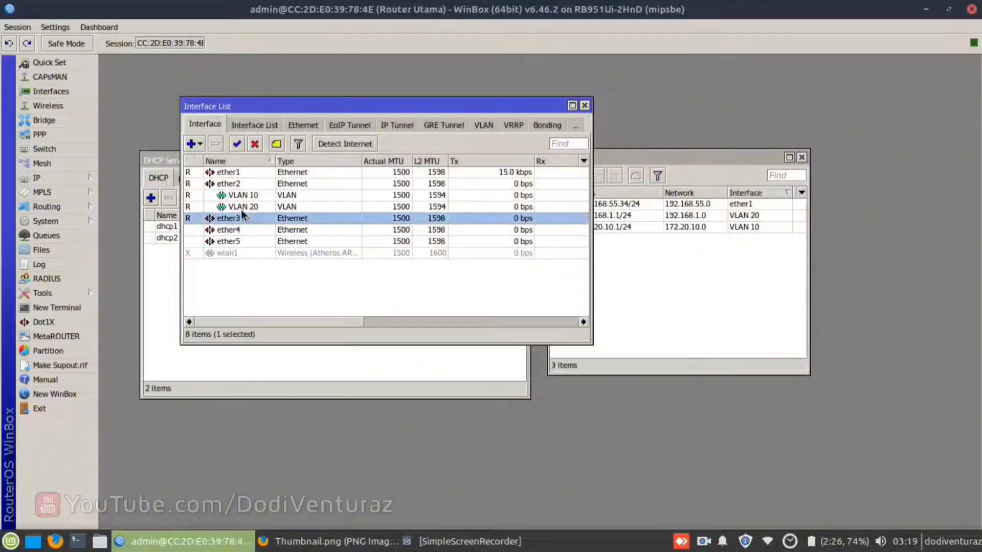
left_click(231, 183)
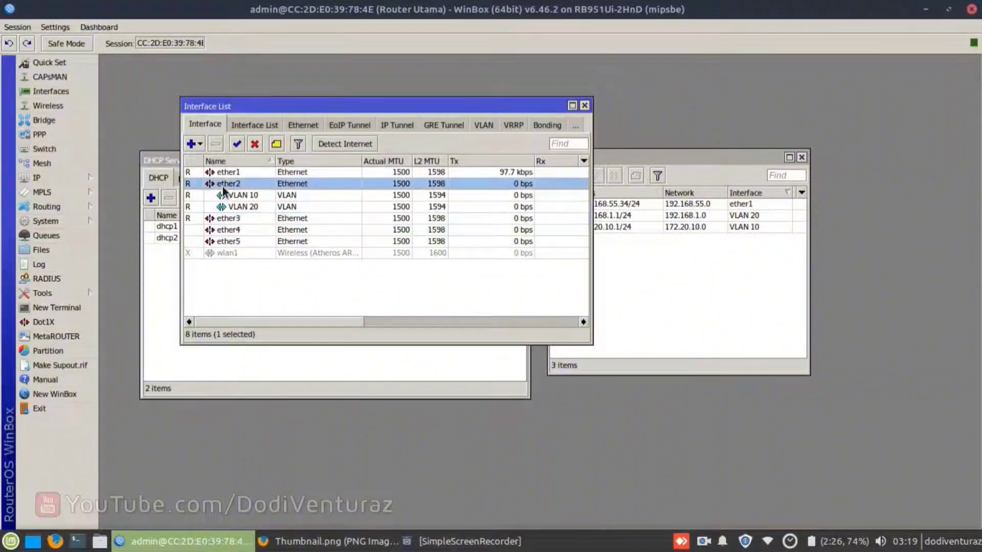
left_click(232, 177)
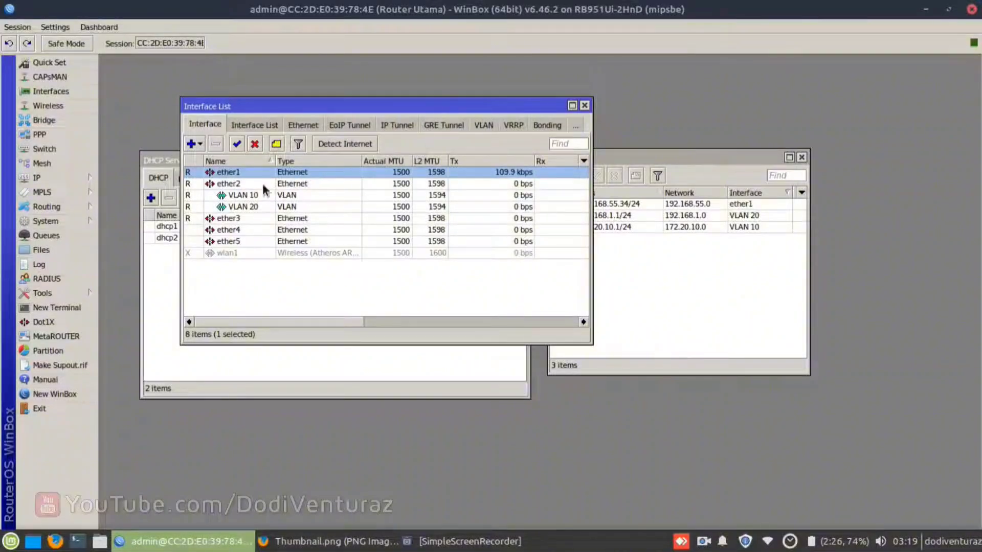
left_click(249, 183)
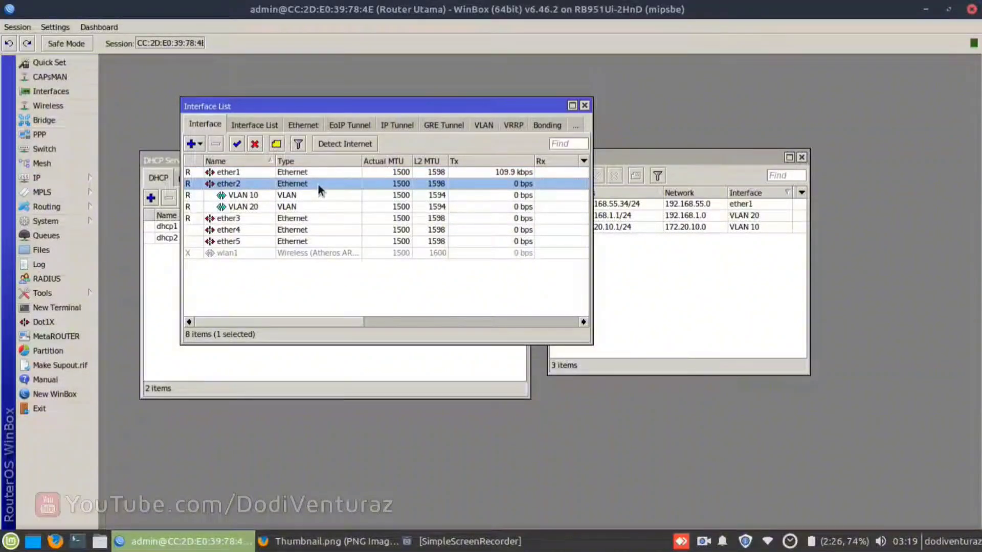
left_click(246, 218)
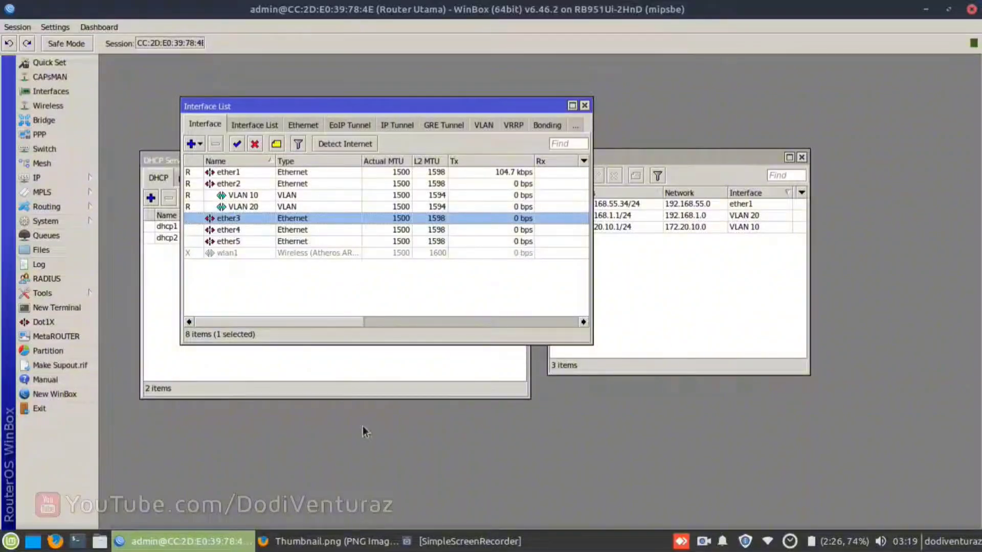
left_click(327, 540)
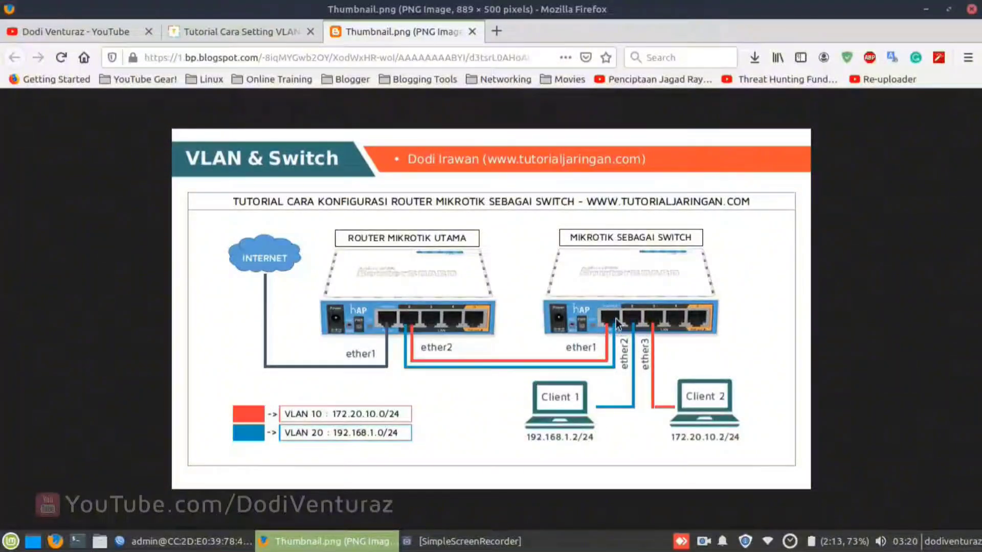
left_click(194, 541)
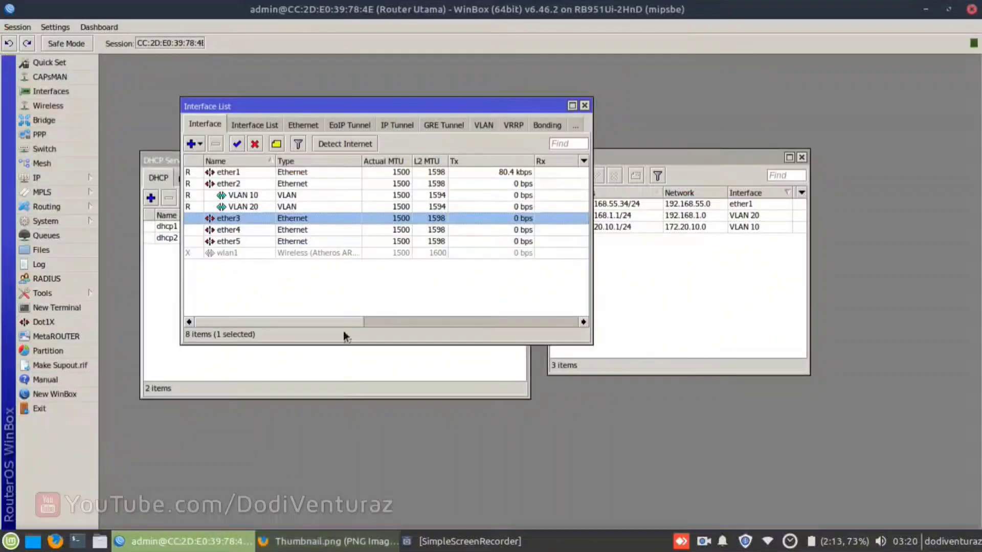
Close the main router's session, relaunch WinBox, connect to the neighbor with identity Switch as admin and dismiss its terminal window.
left_click(971, 8)
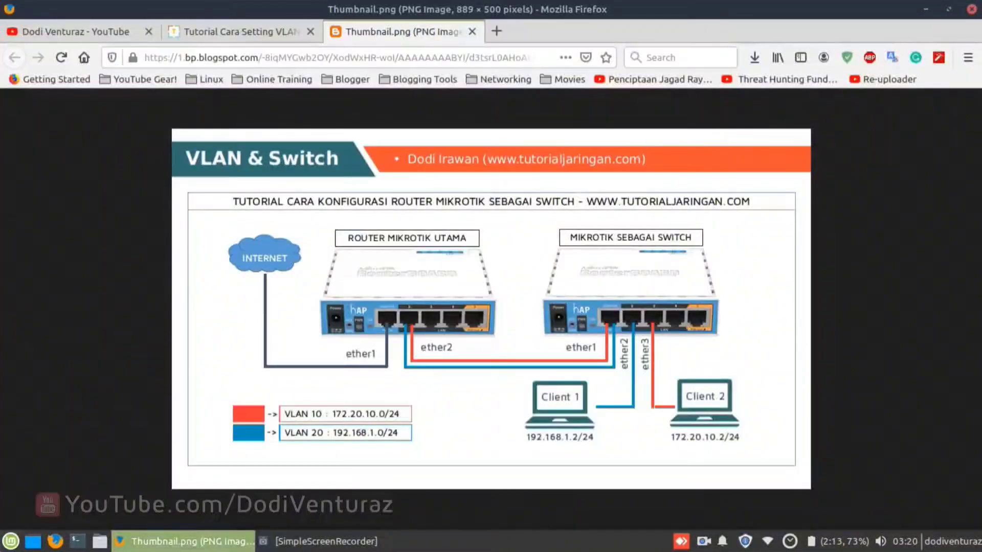
left_click(11, 541)
type("winbox")
key("Return")
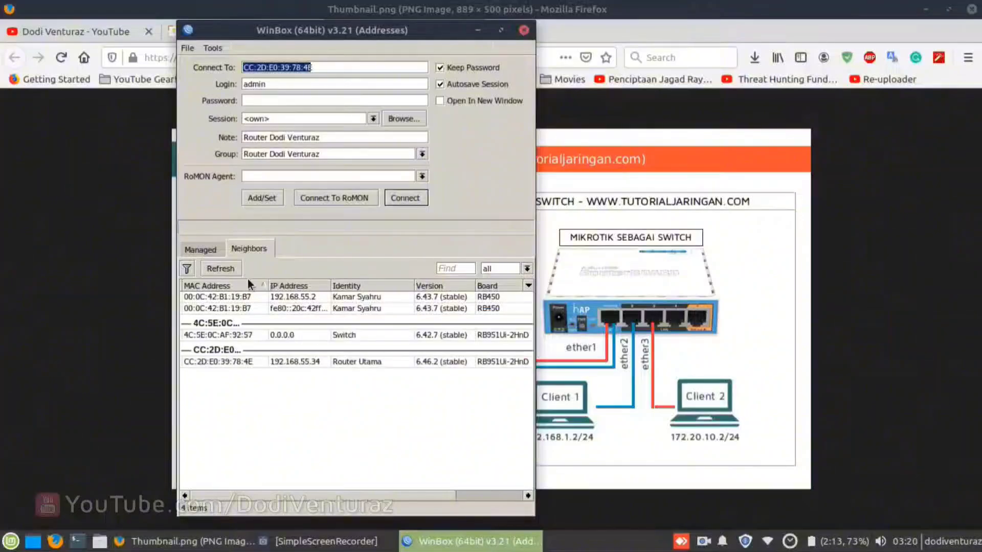
left_click(233, 338)
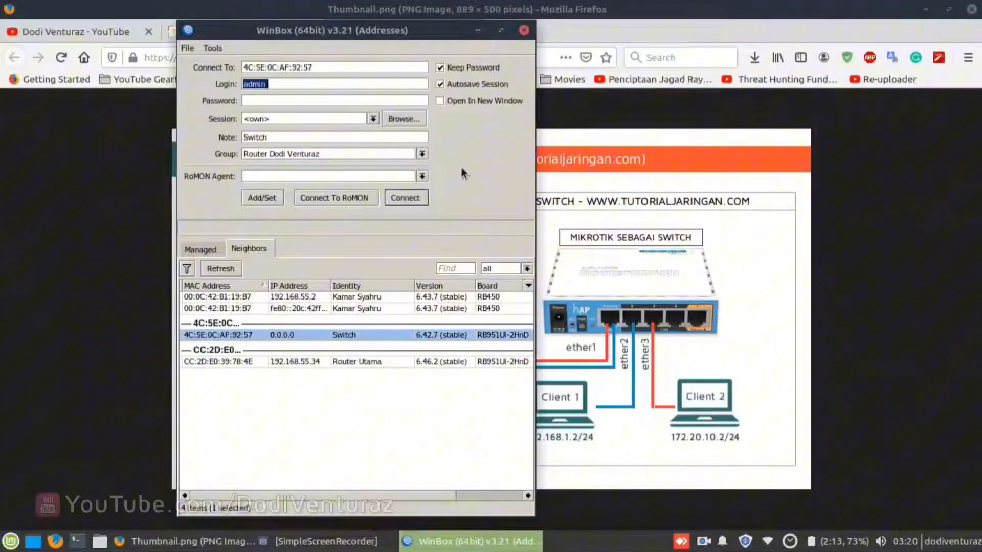
left_click(409, 198)
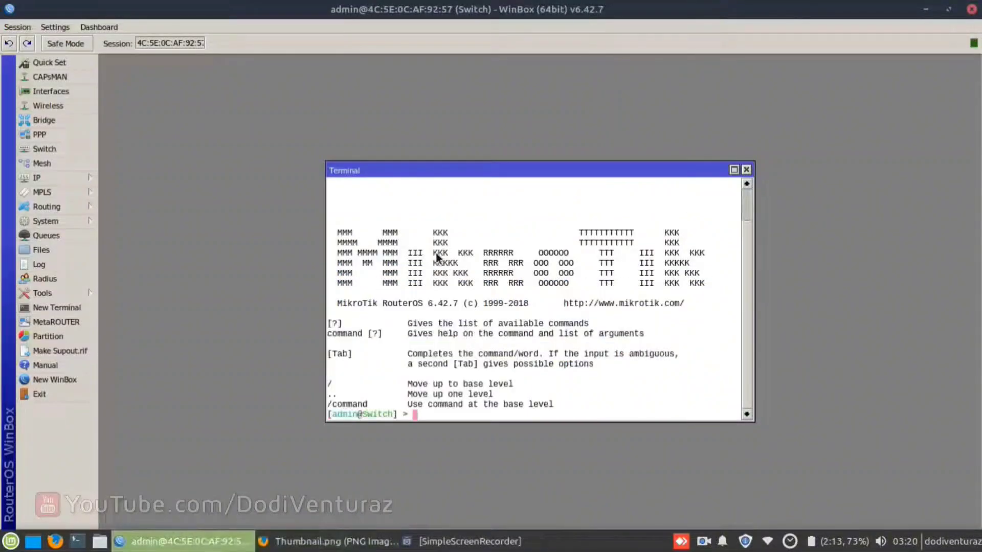
left_click(746, 171)
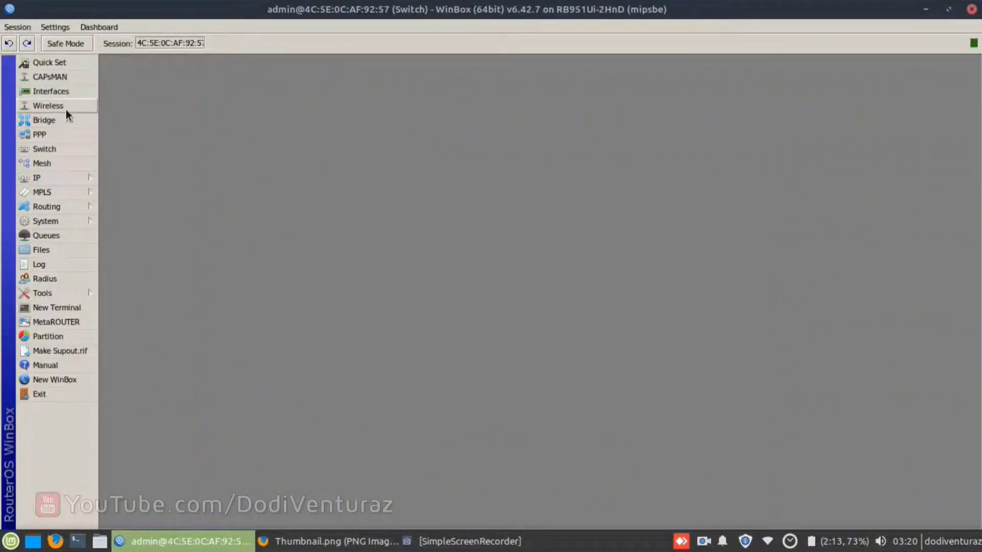
Open the switch's interface list and add the comment "Trunking port" to ether1.
left_click(60, 91)
left_click(164, 247)
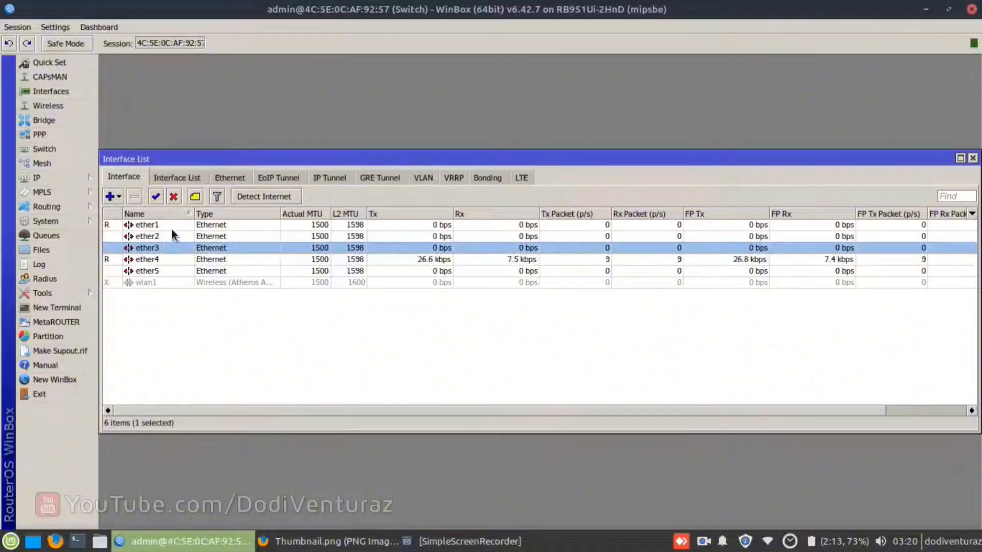
left_click(173, 225)
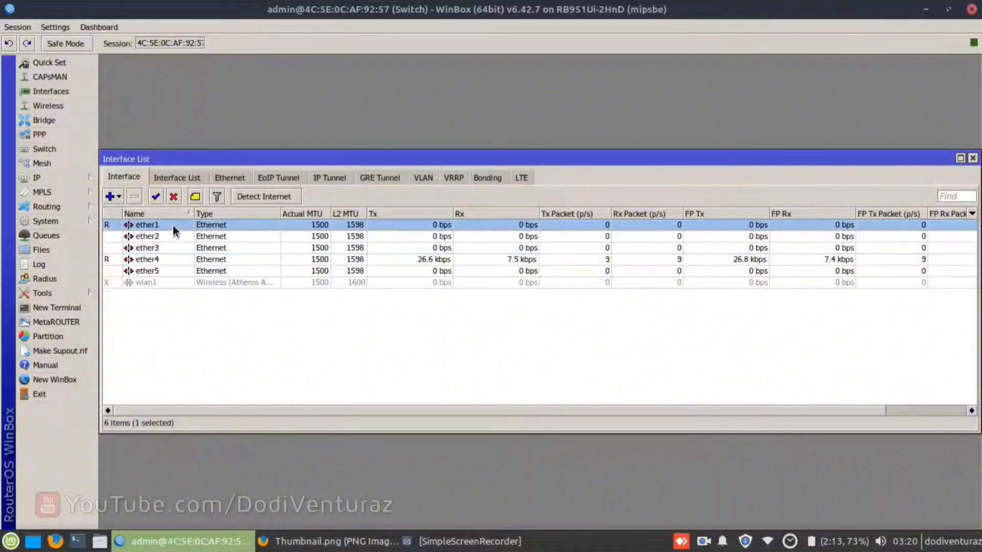
left_click(199, 200)
type("Trunk")
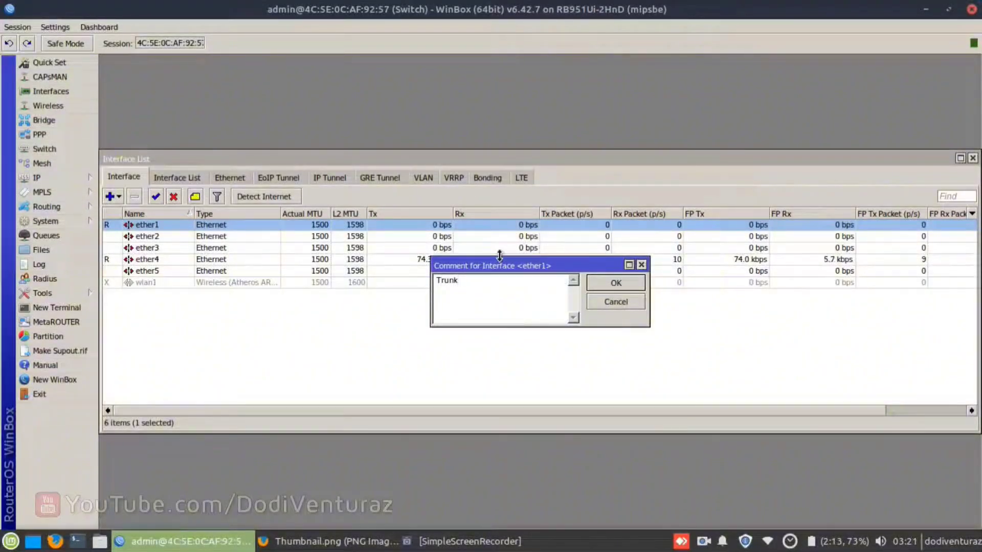
type("ing por")
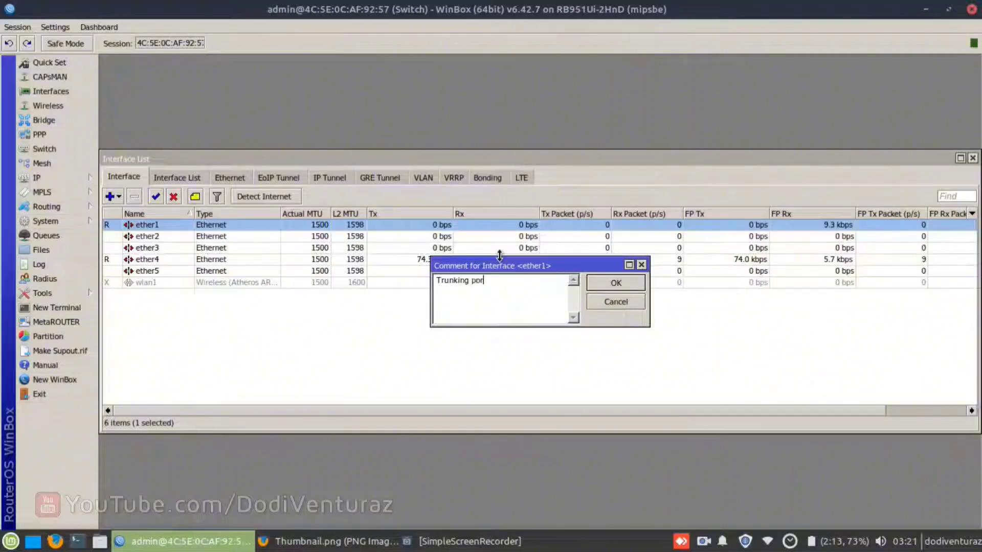
type("t")
key("Return")
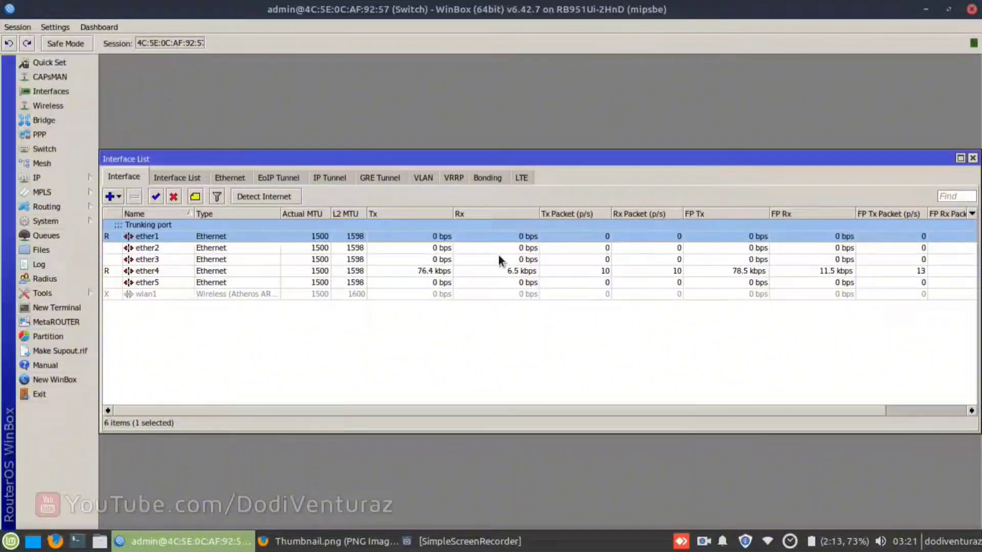
Check the Firefox topology diagram for ether2's VLAN, return to WinBox and comment ether2 as "VLAN 20".
left_click(185, 248)
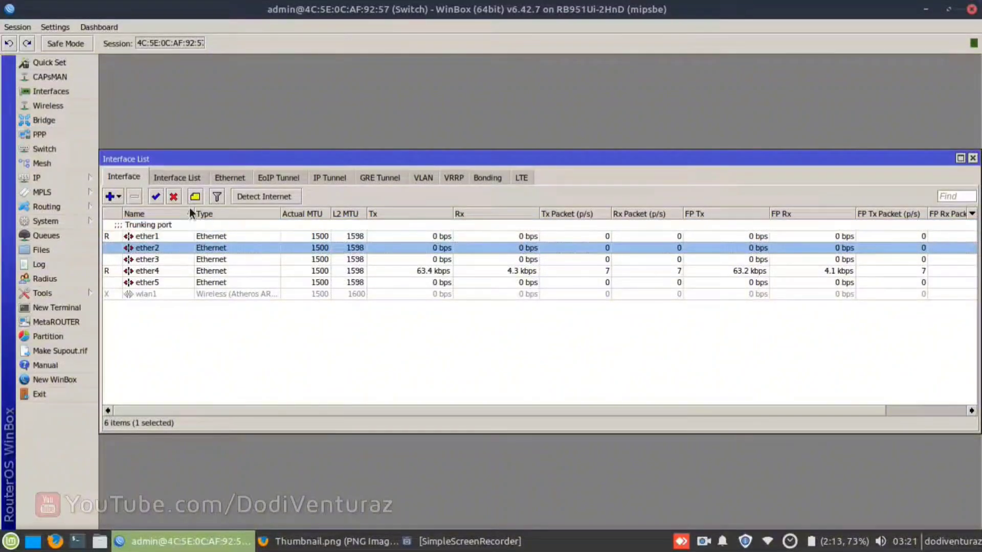
left_click(327, 541)
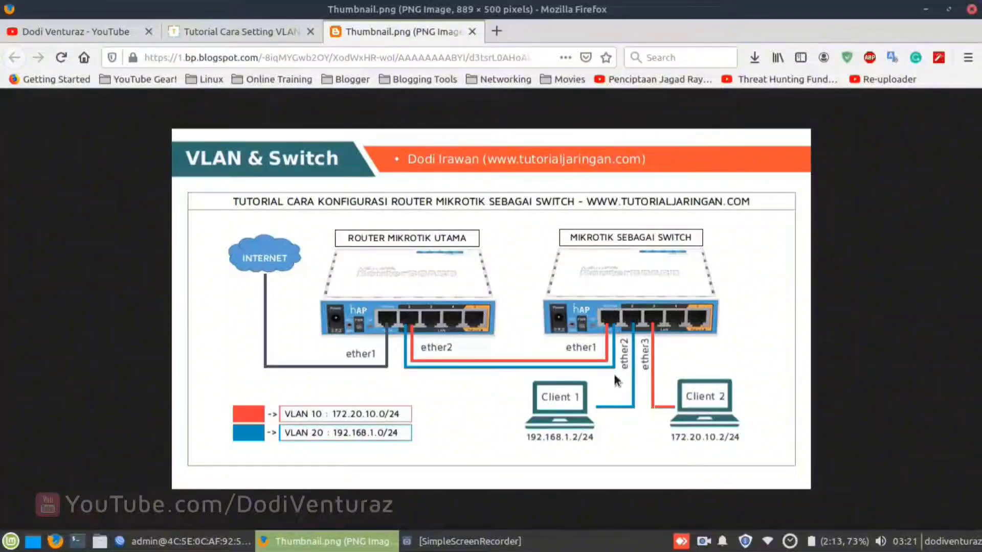
key("alt+Tab")
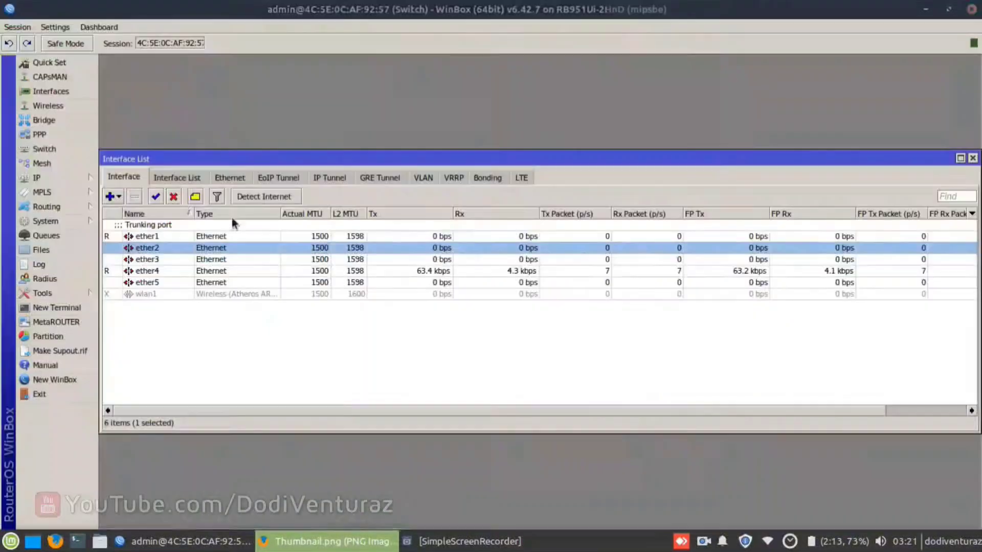
left_click(194, 197)
type("V")
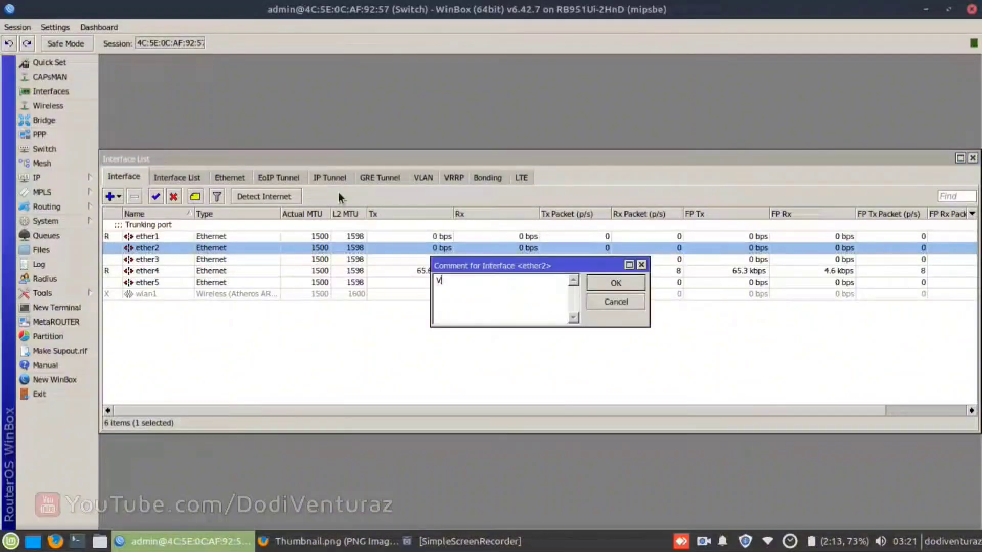
type("LAN 20")
key("Return")
Check the Firefox topology diagram for ether3's VLAN, return to WinBox and comment ether3 as "VLAN 10".
key("Down")
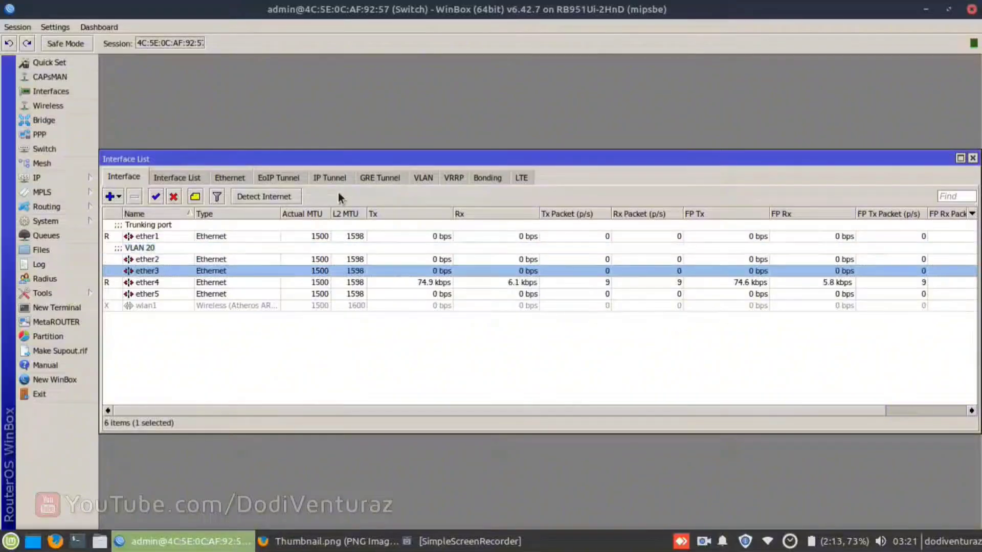
key("alt+Tab")
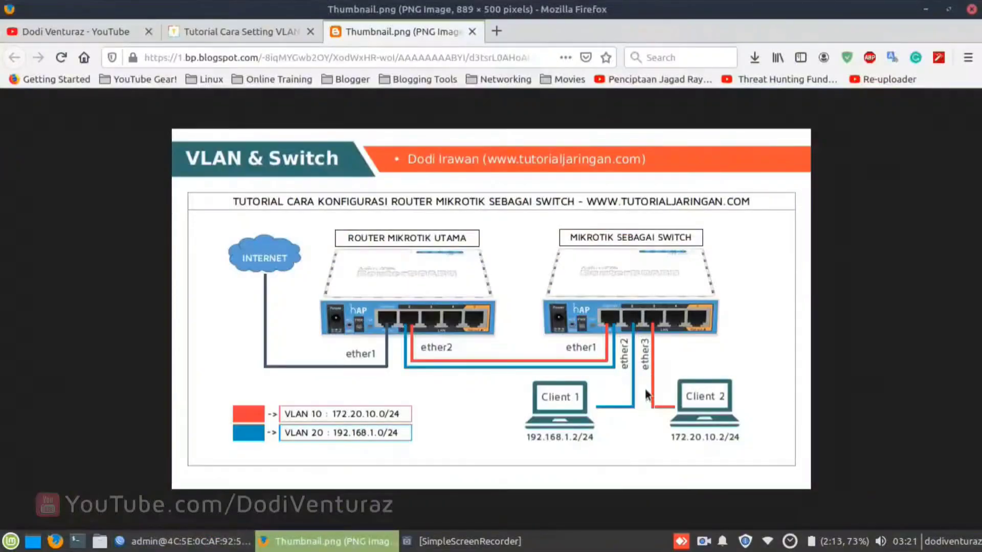
key("alt+Tab")
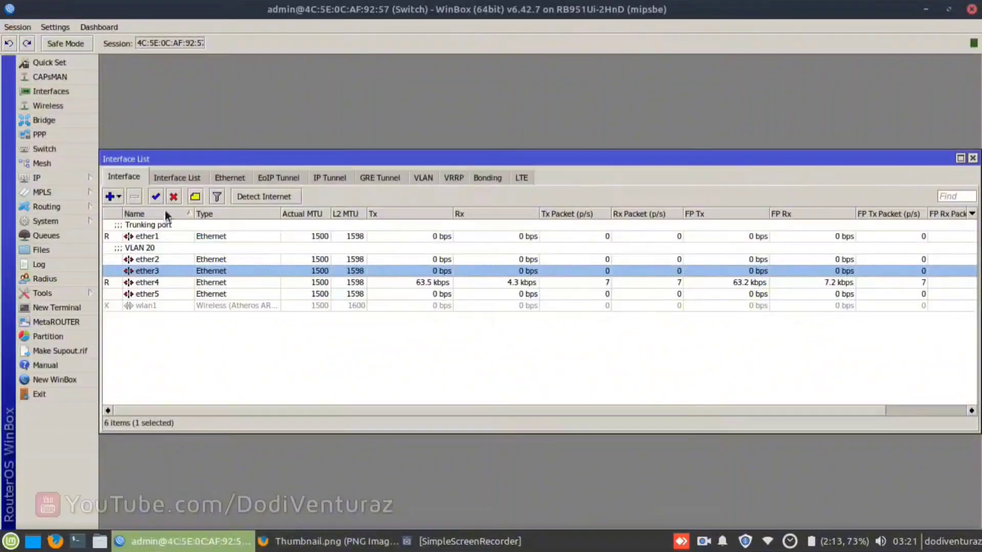
left_click(195, 196)
type("VLAM")
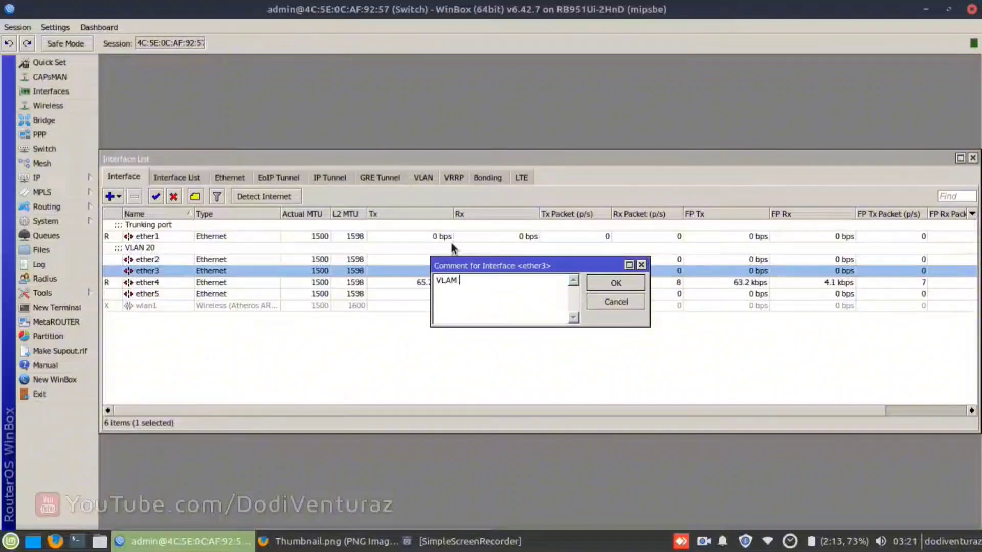
key("BackSpace")
key("BackSpace")
type("N 10")
key("Return")
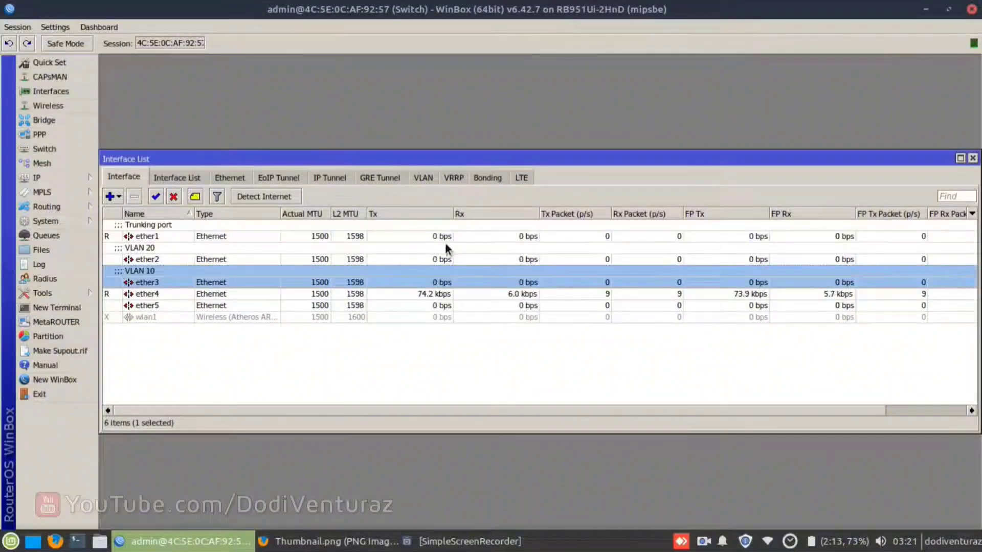
Close the interface list and create a new bridge named bridge1 with the RSTP protocol mode.
left_click(267, 302)
left_click(261, 295)
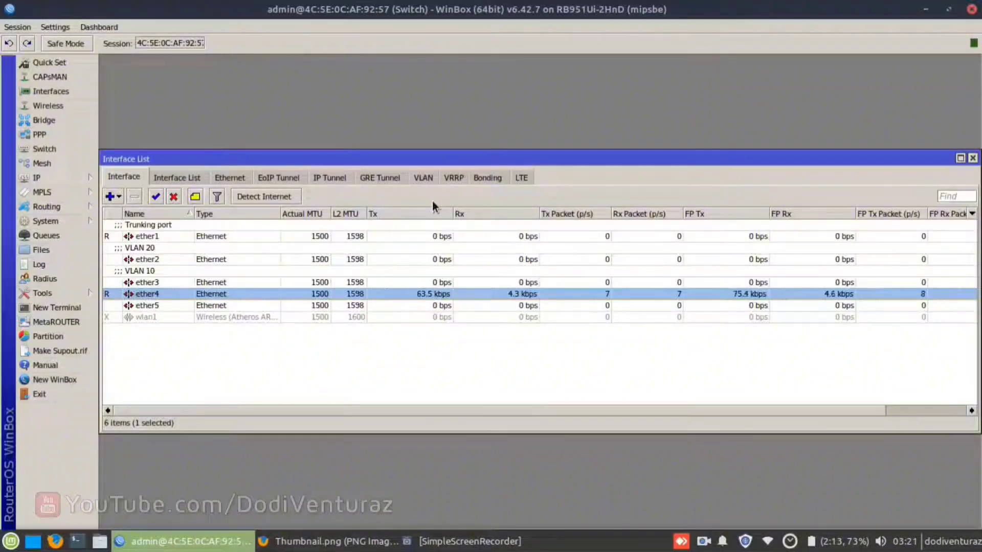
key("Escape")
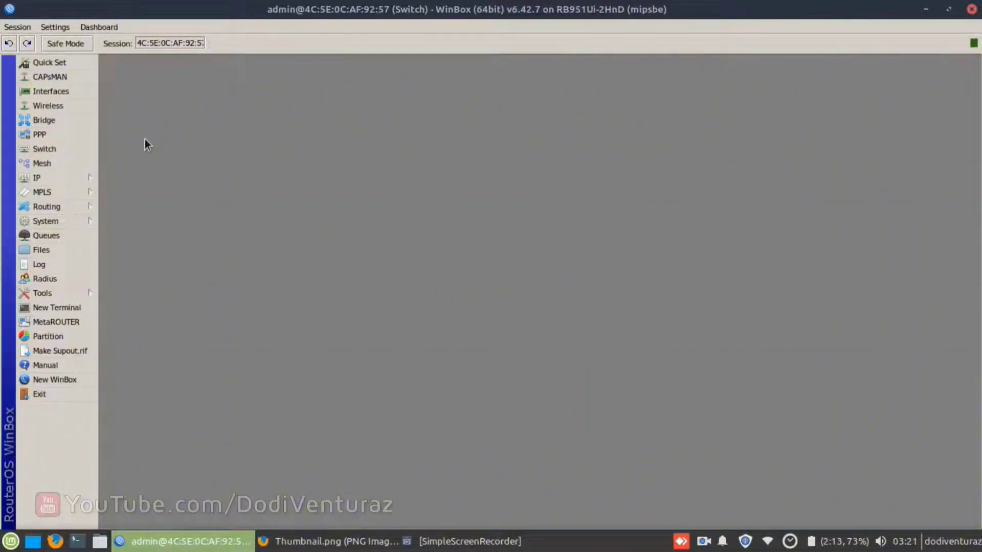
left_click(68, 121)
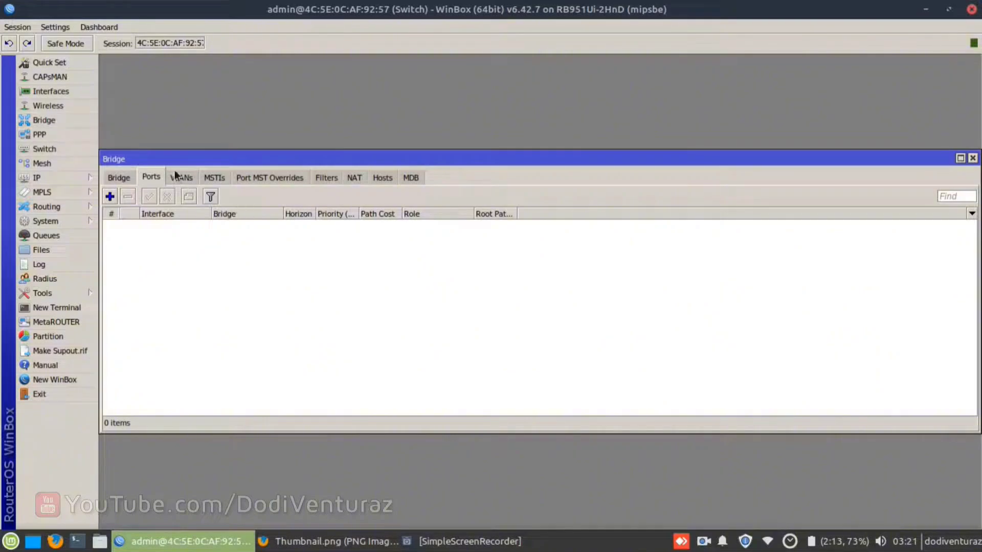
left_click(109, 197)
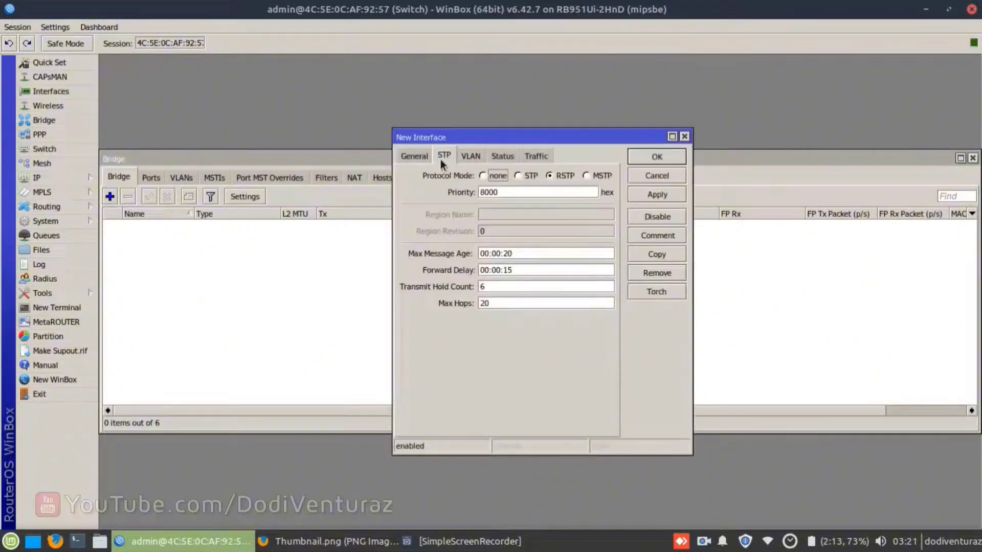
left_click(420, 157)
left_click(523, 177)
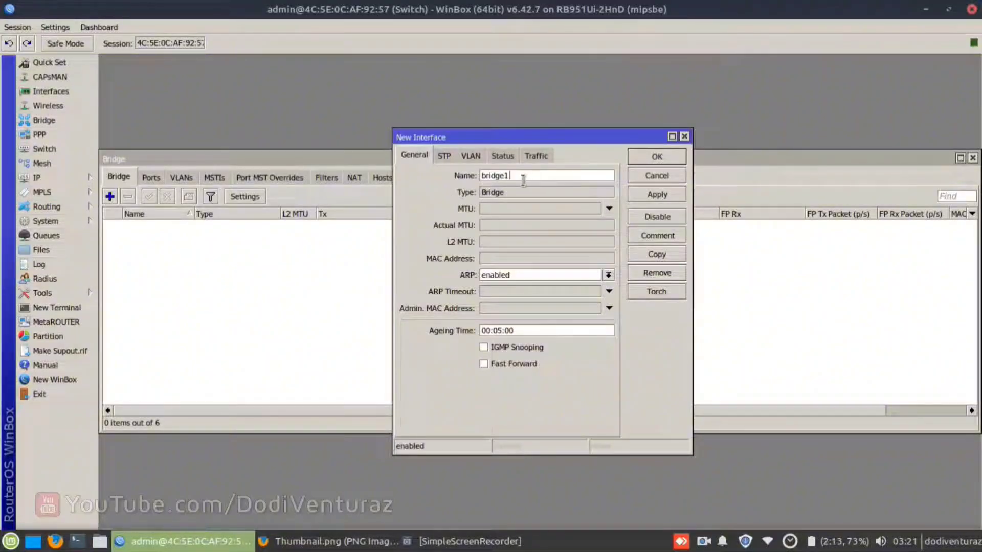
double_click(525, 176)
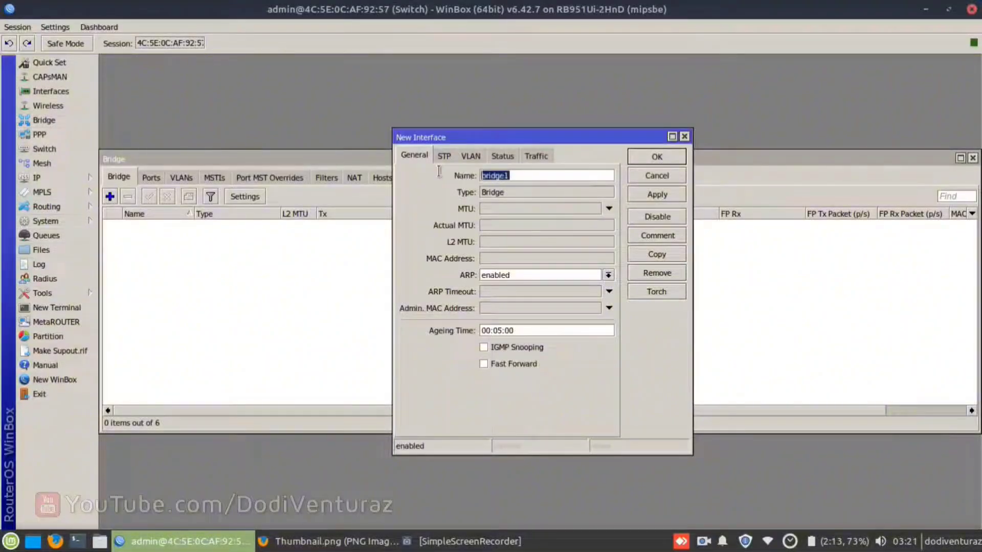
left_click(648, 158)
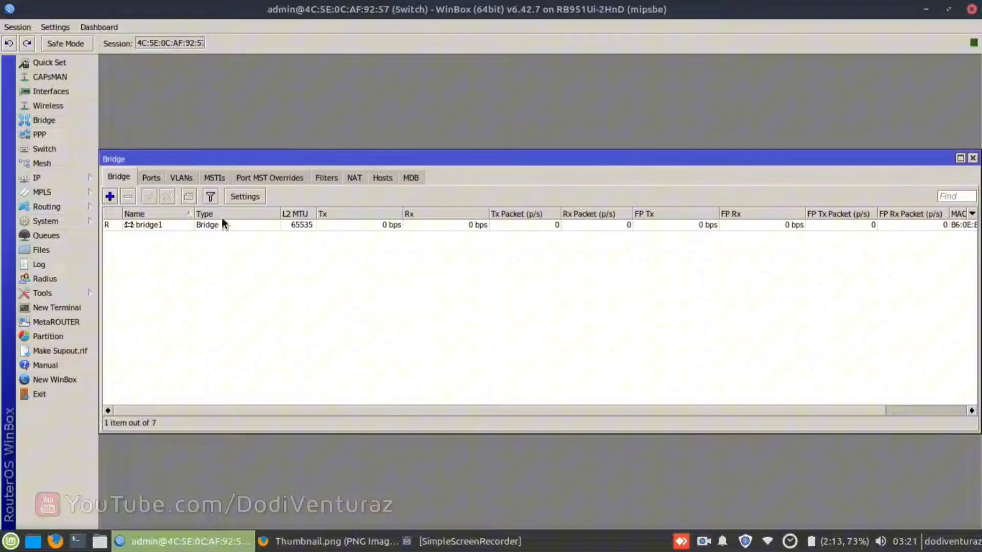
Add ether1 as a port of bridge1 with Hardware Offload enabled.
left_click(152, 177)
left_click(111, 197)
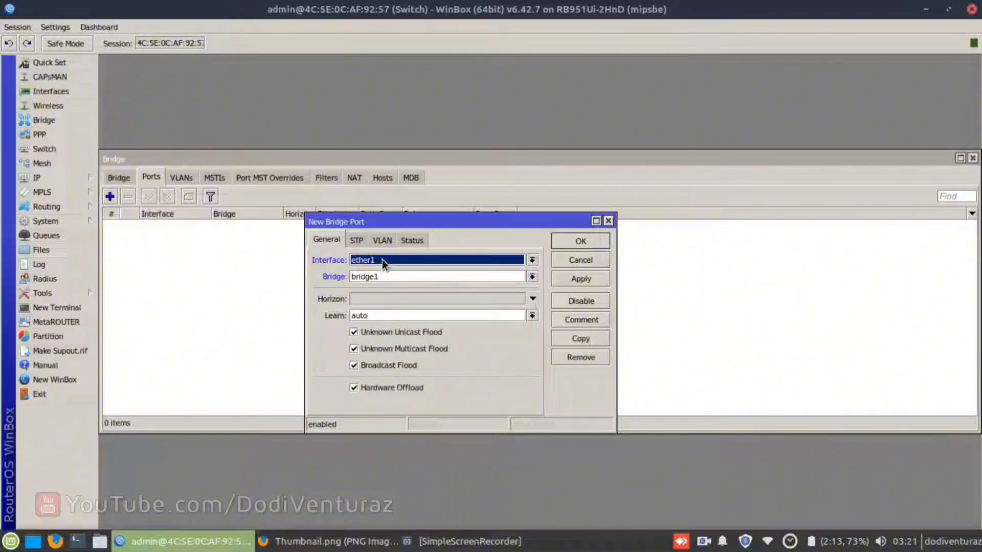
left_click(378, 275)
left_click(378, 275)
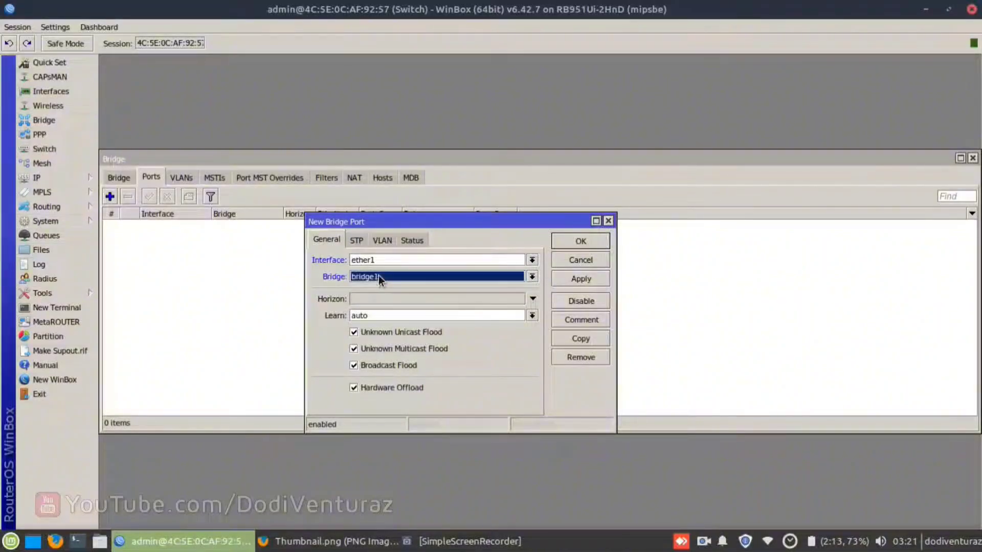
left_click(374, 387)
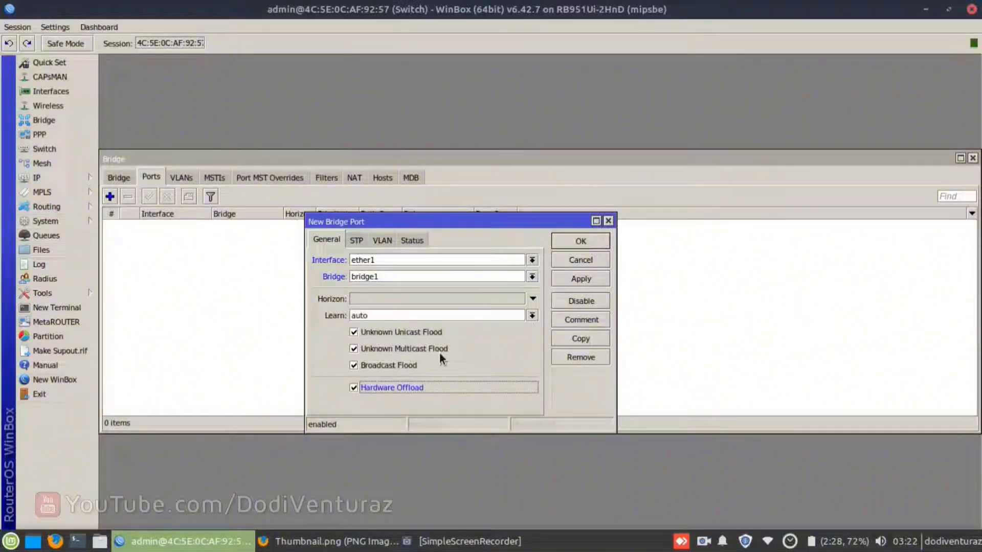
left_click(582, 242)
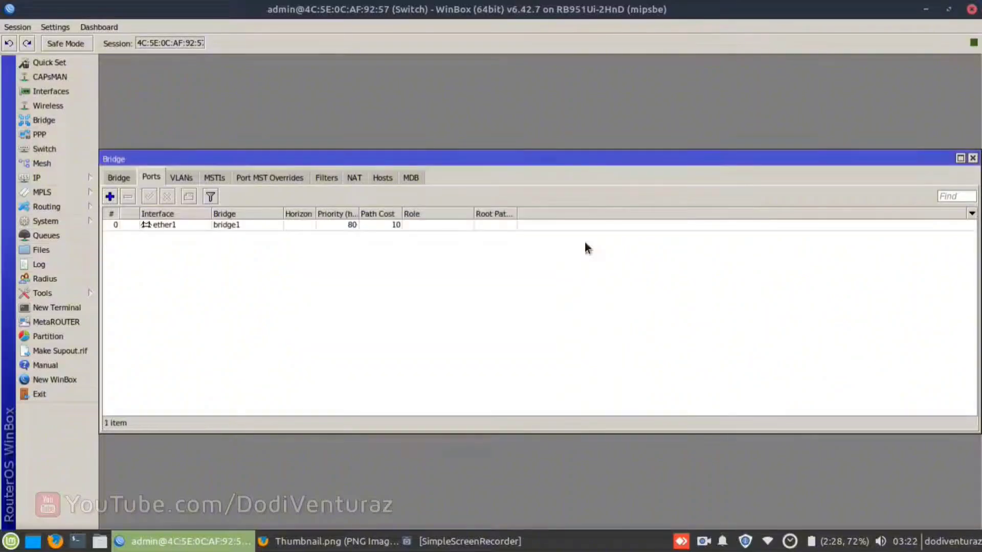
Add ether2 as a port of bridge1.
left_click(108, 197)
left_click_drag(382, 219, 337, 246)
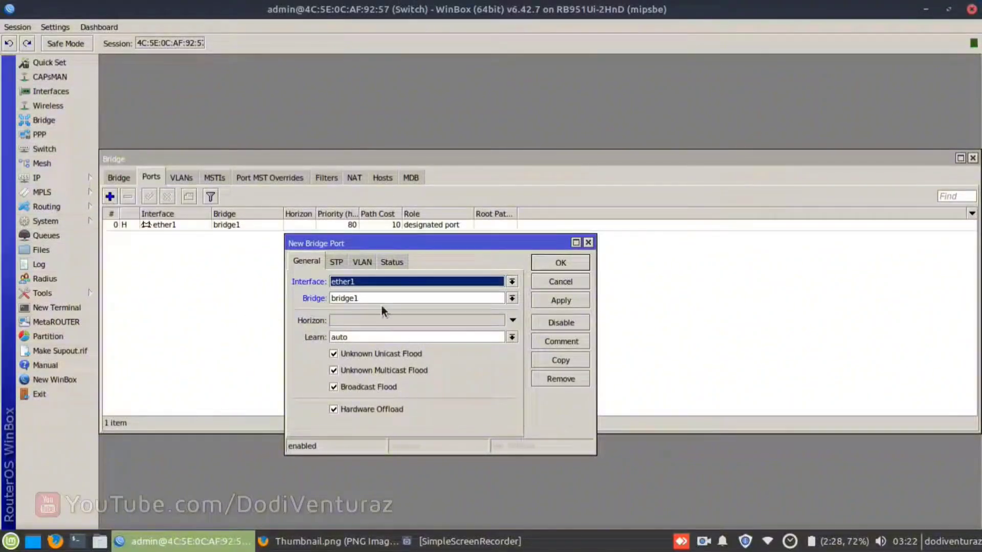
left_click(364, 281)
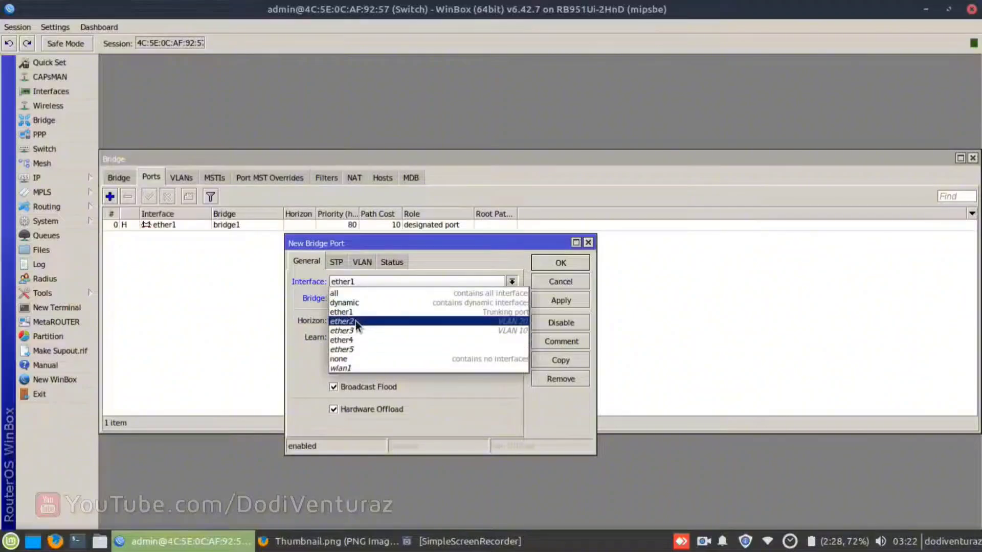
left_click(355, 321)
left_click(551, 268)
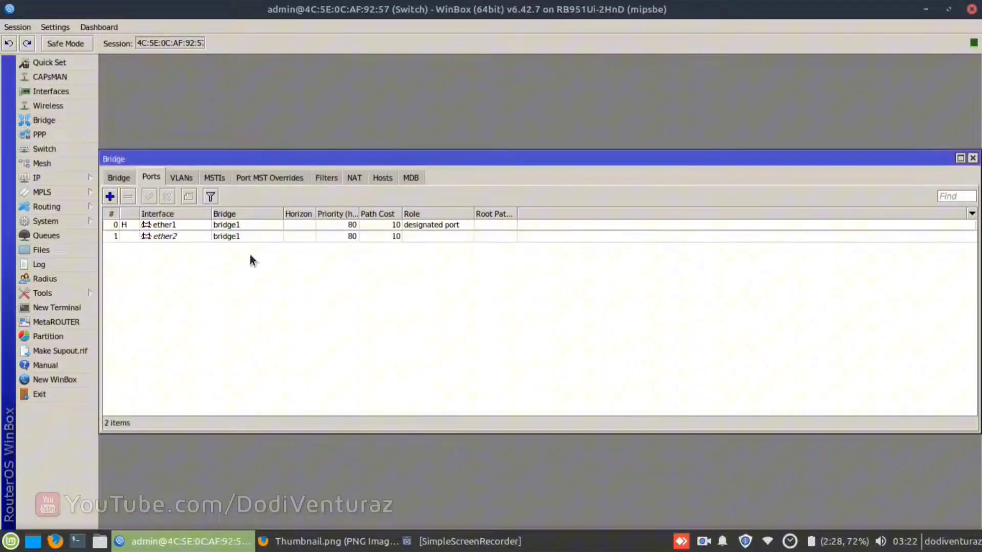
Add ether3 as a port of bridge1, review the three port entries and close the bridge settings.
left_click(110, 196)
left_click(354, 281)
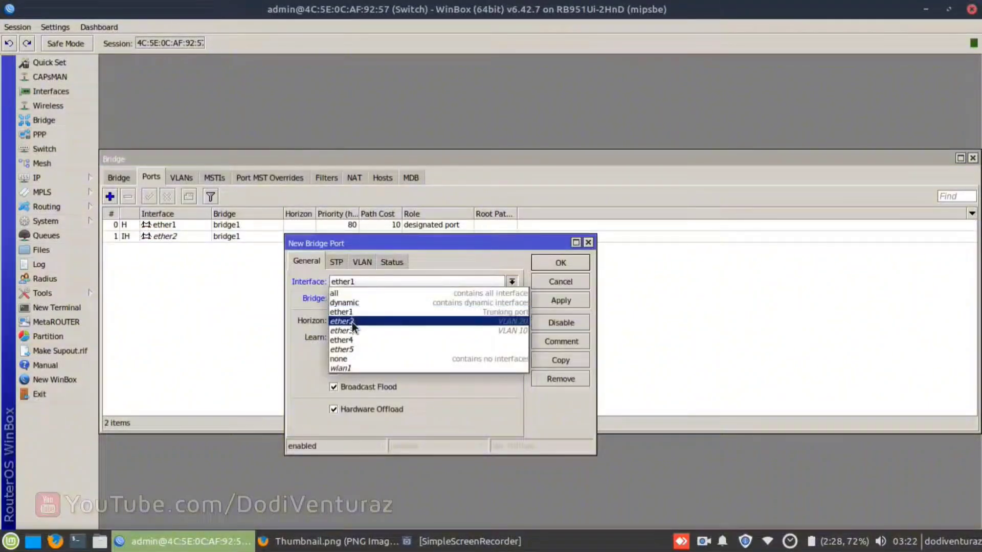
left_click(372, 324)
left_click(574, 266)
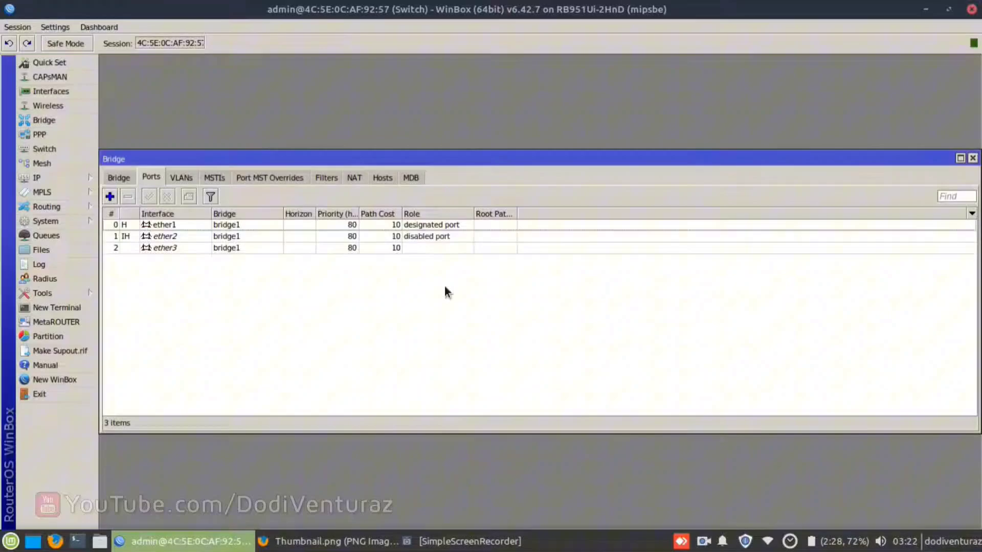
left_click(176, 228)
left_click(181, 237)
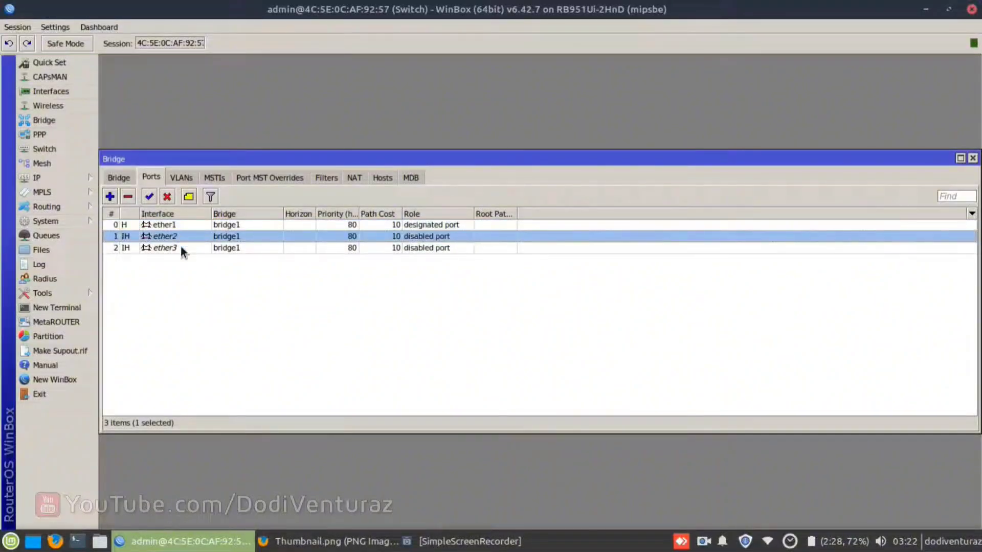
left_click(179, 248)
left_click(179, 228)
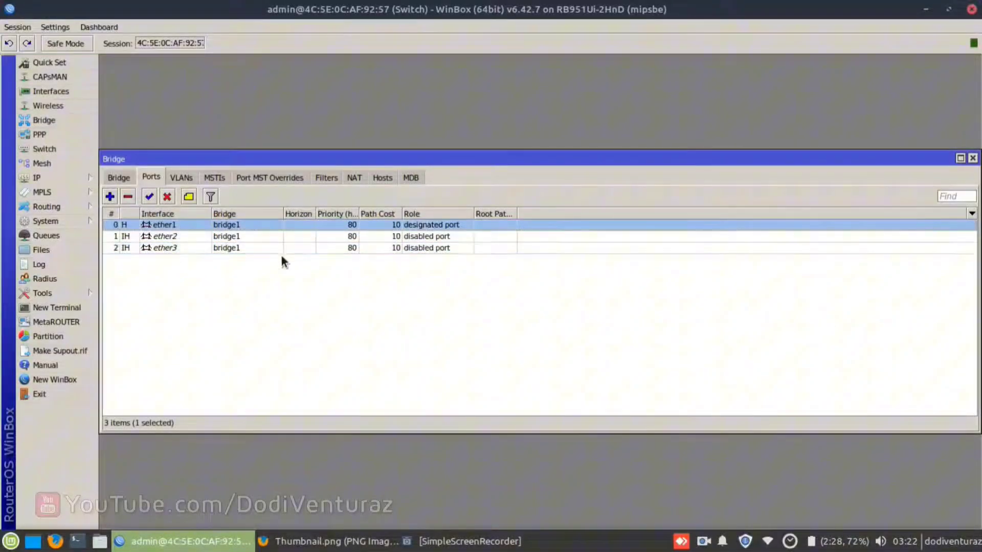
left_click(248, 251)
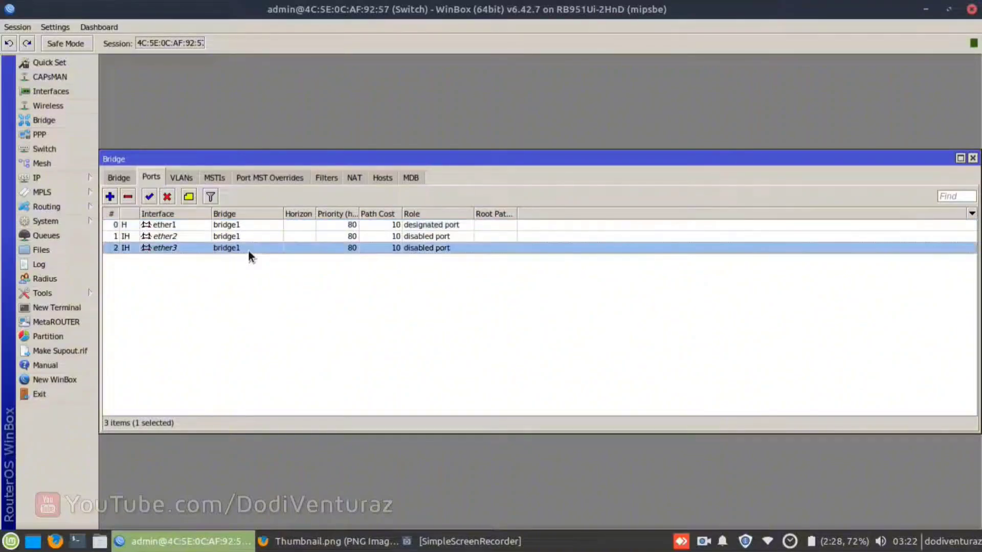
key("Escape")
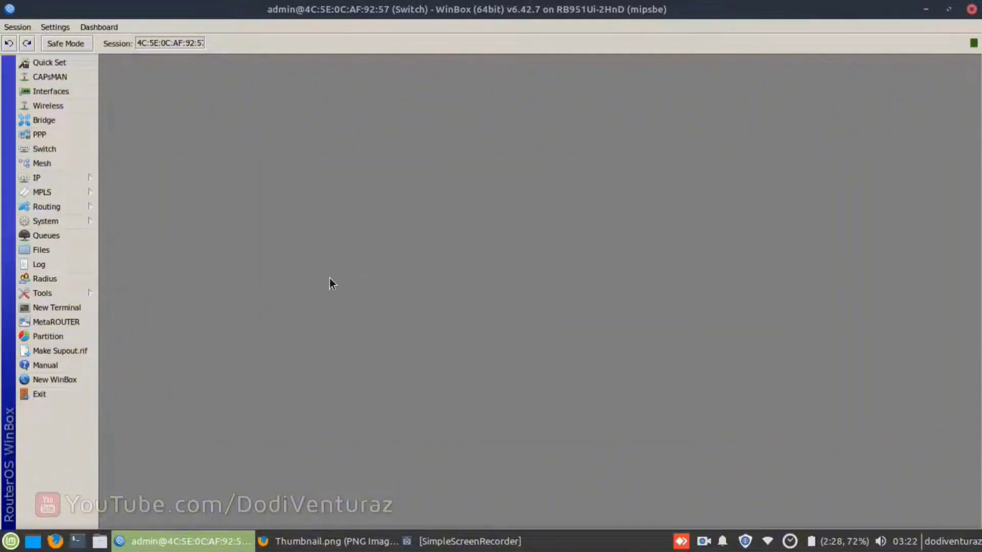
Open the switch chip settings and widen the Type column to read switch1's chip model.
left_click(72, 149)
left_click(311, 177)
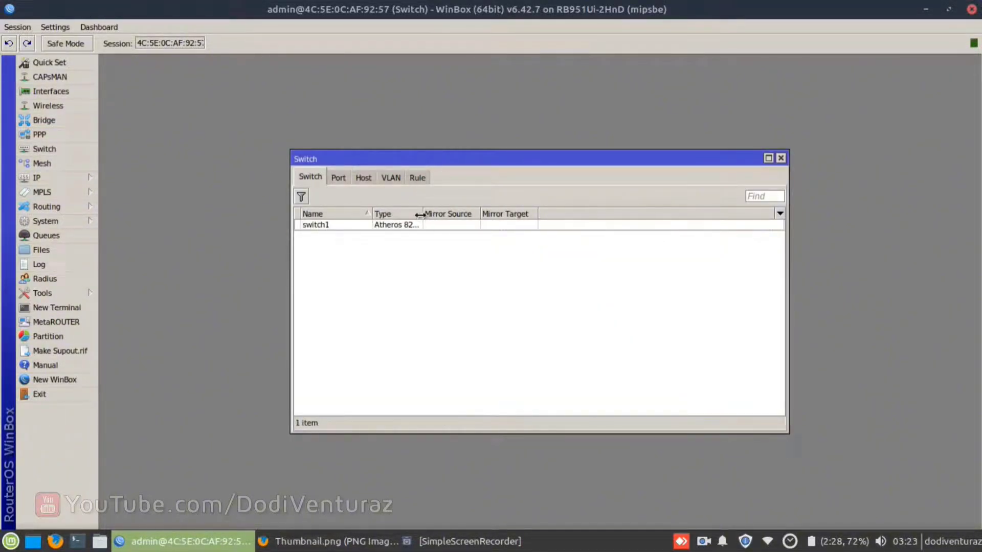
left_click_drag(420, 215, 444, 215)
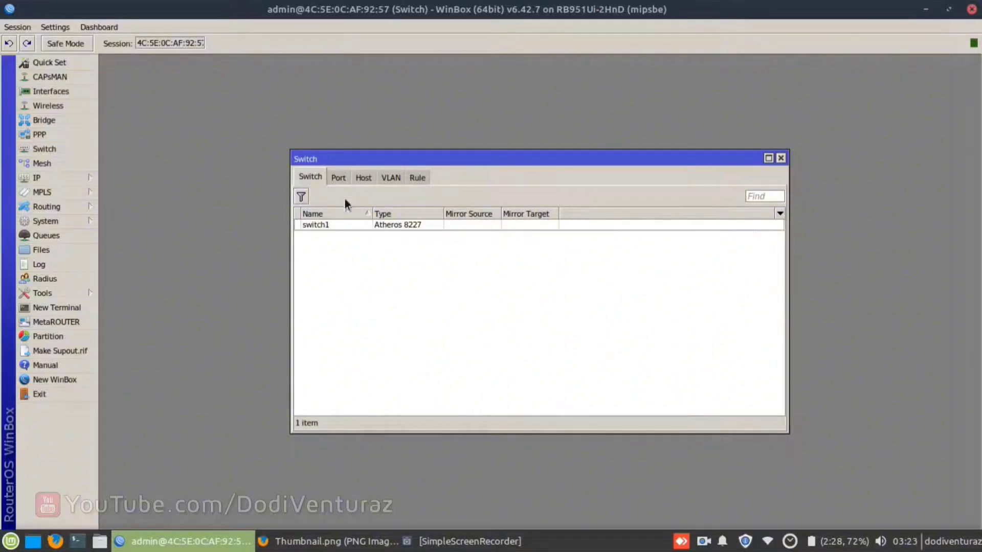
left_click(327, 227)
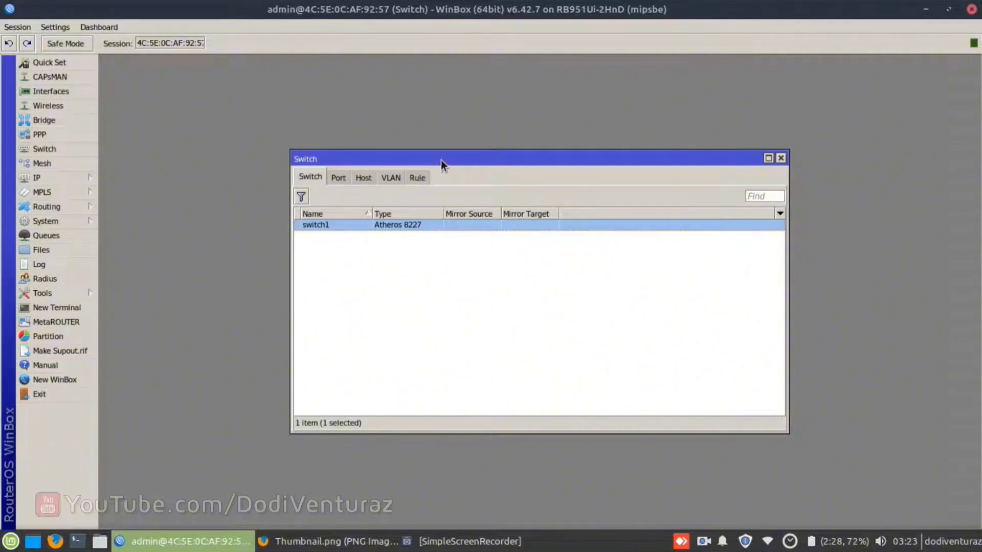
left_click_drag(441, 161, 439, 157)
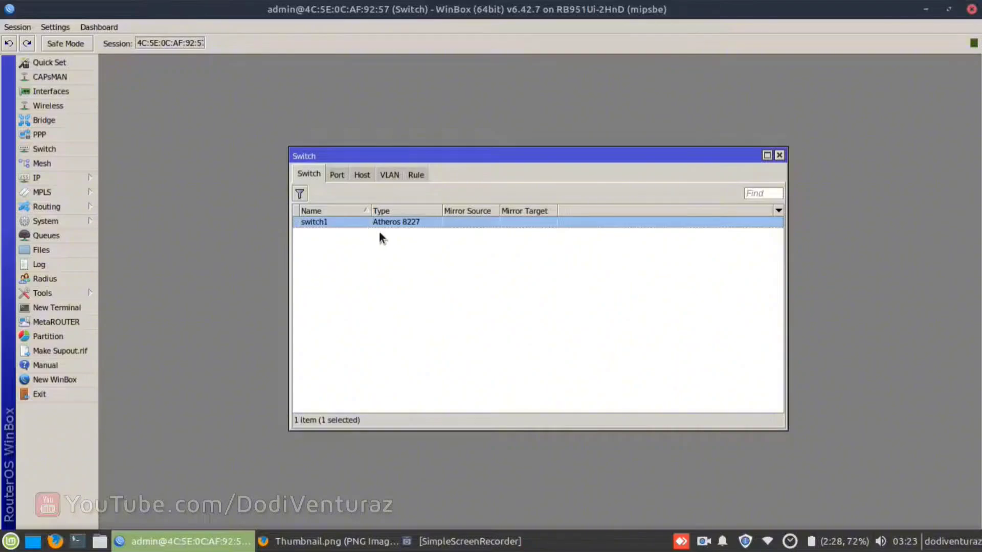
Start a new switch VLAN entry on switch1 with VLAN ID 10 and ether1 as its first port.
left_click(391, 175)
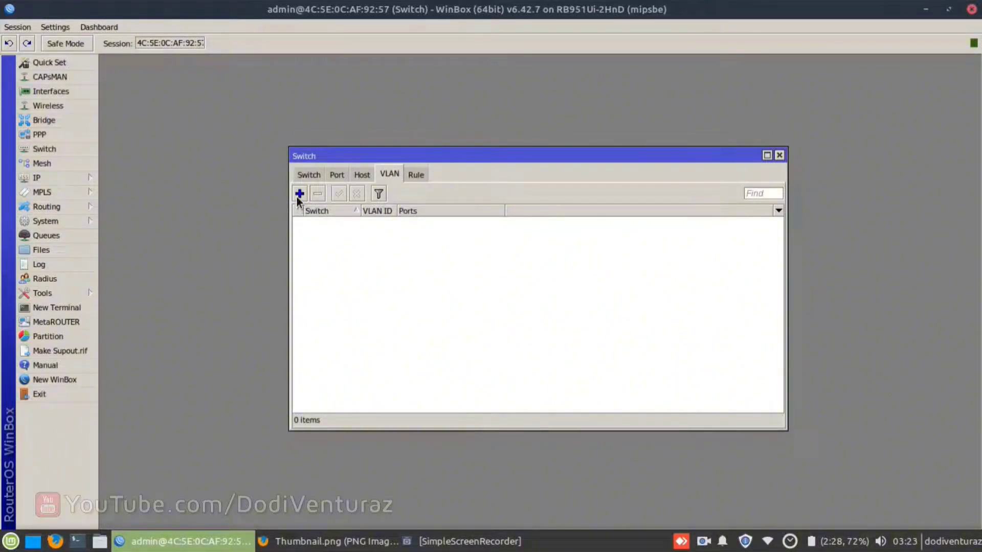
left_click(299, 193)
left_click_drag(471, 224, 446, 229)
double_click(479, 260)
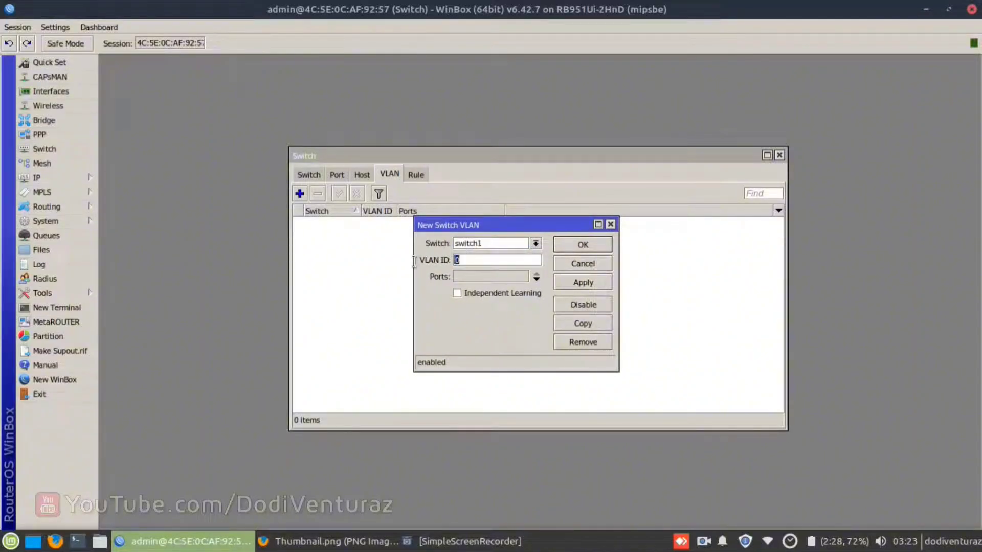
type("10")
left_click(512, 280)
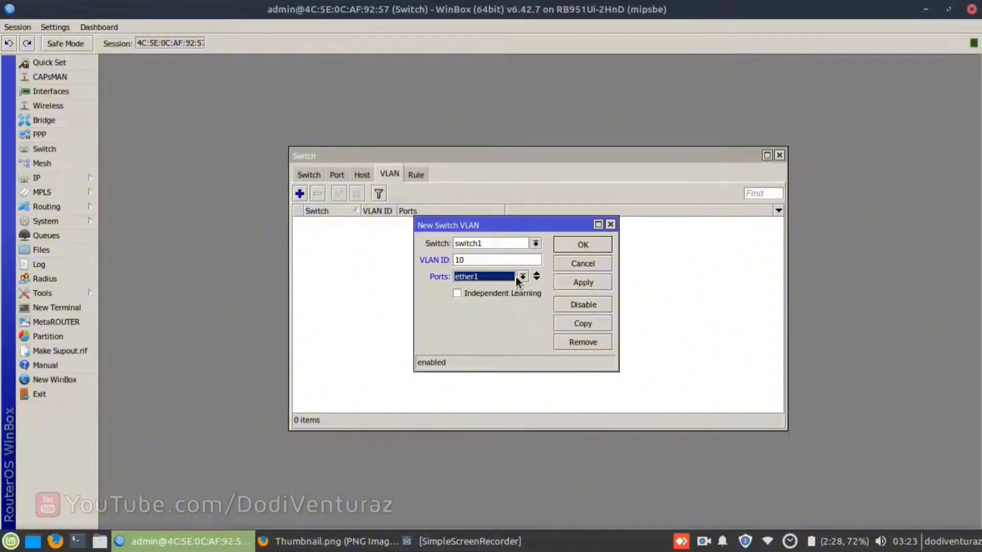
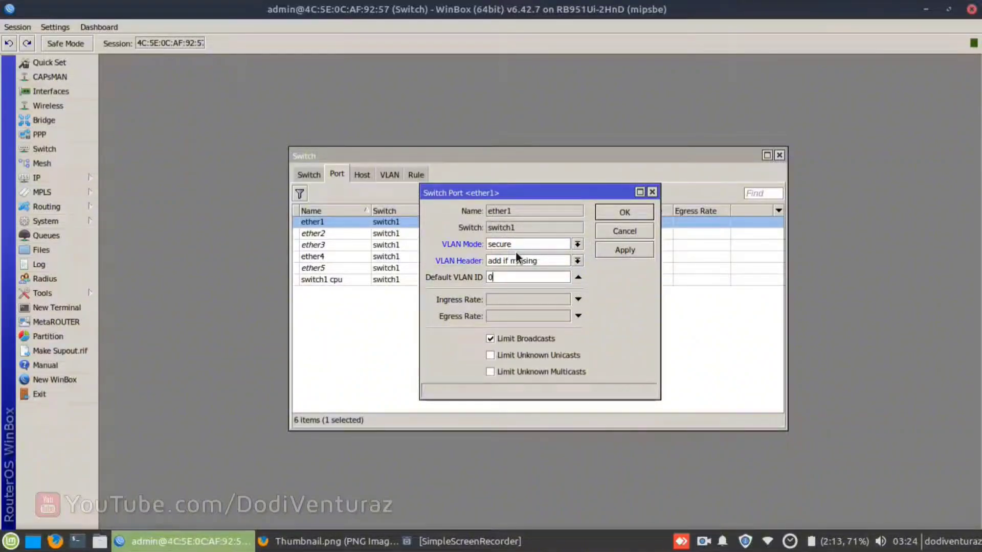
Save switch port ether1 with VLAN mode secure and VLAN header add if missing.
left_click(627, 213)
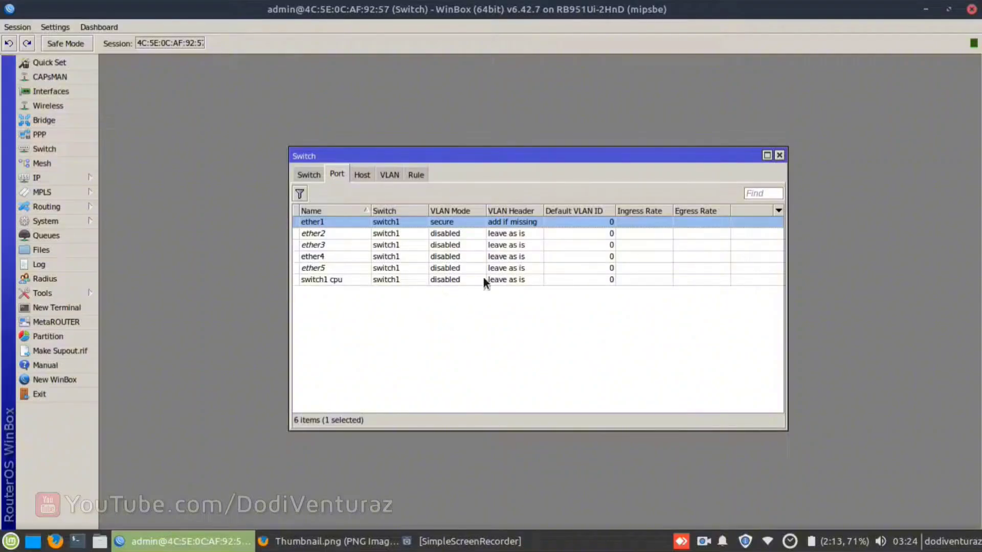
Save switch port ether2 with VLAN mode secure, VLAN header always strip and default VLAN ID 20.
left_click(348, 234)
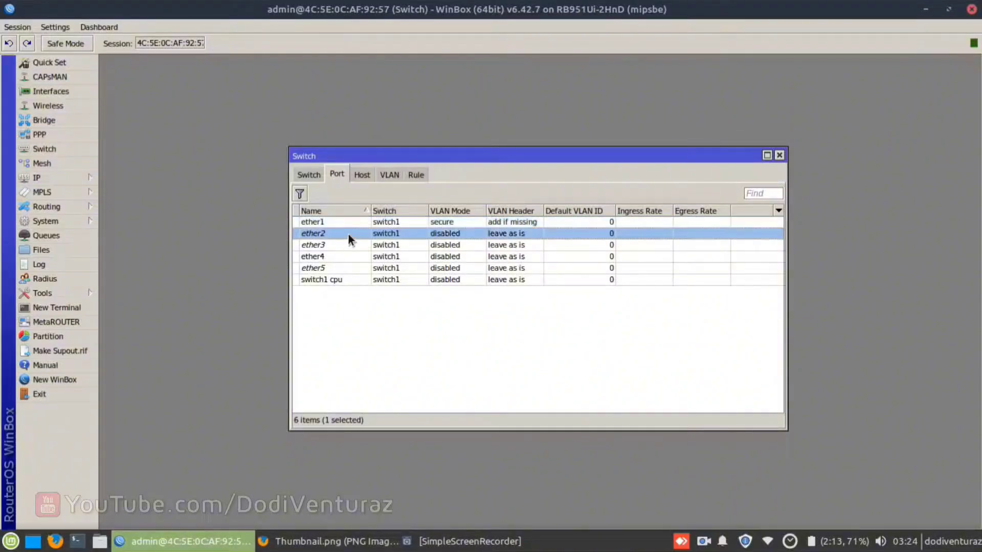
double_click(401, 232)
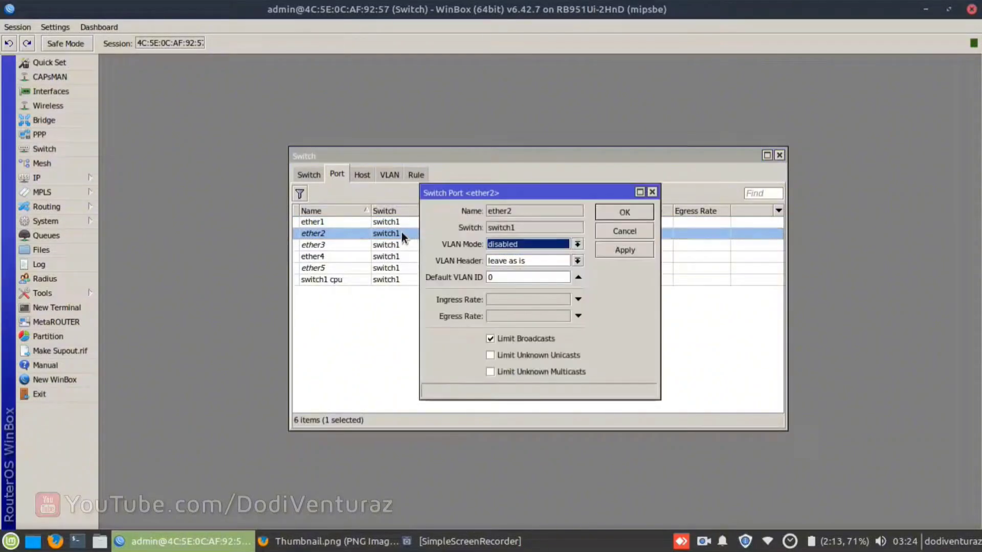
left_click(502, 245)
left_click(504, 284)
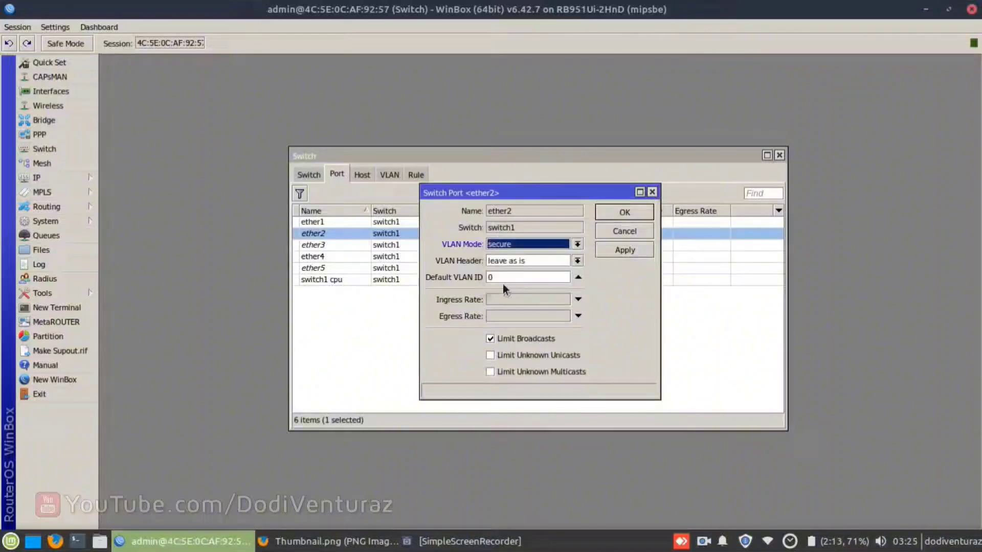
left_click(499, 262)
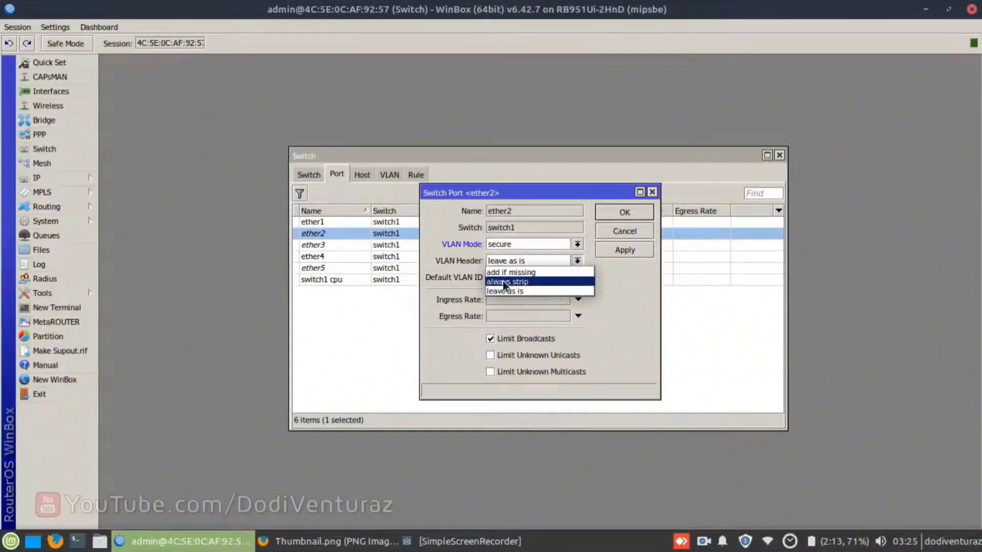
left_click(503, 282)
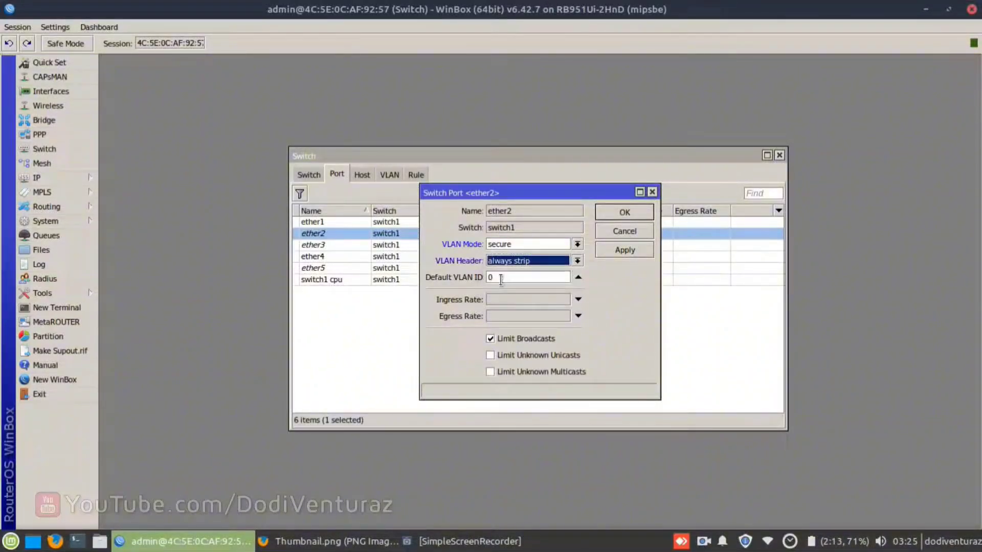
double_click(539, 280)
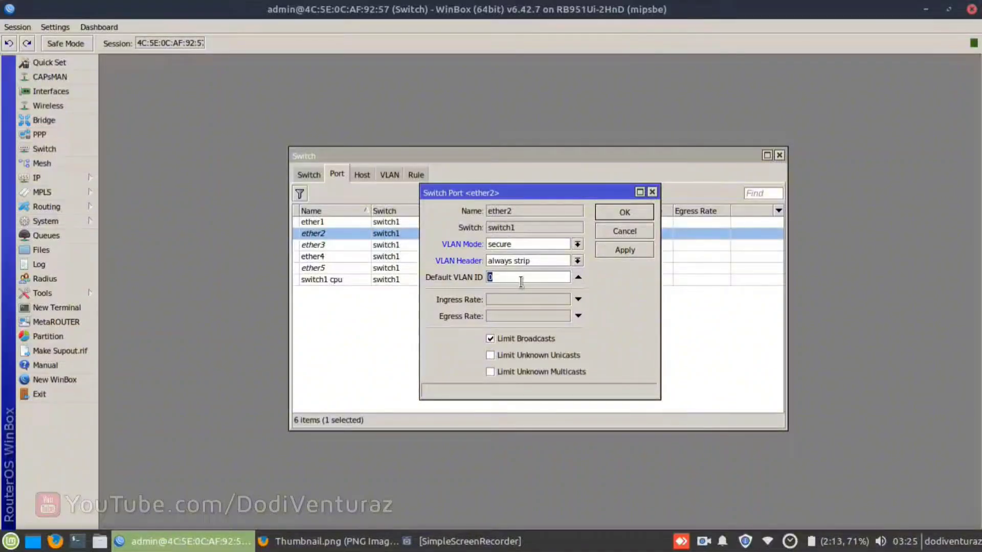
key("alt+Tab")
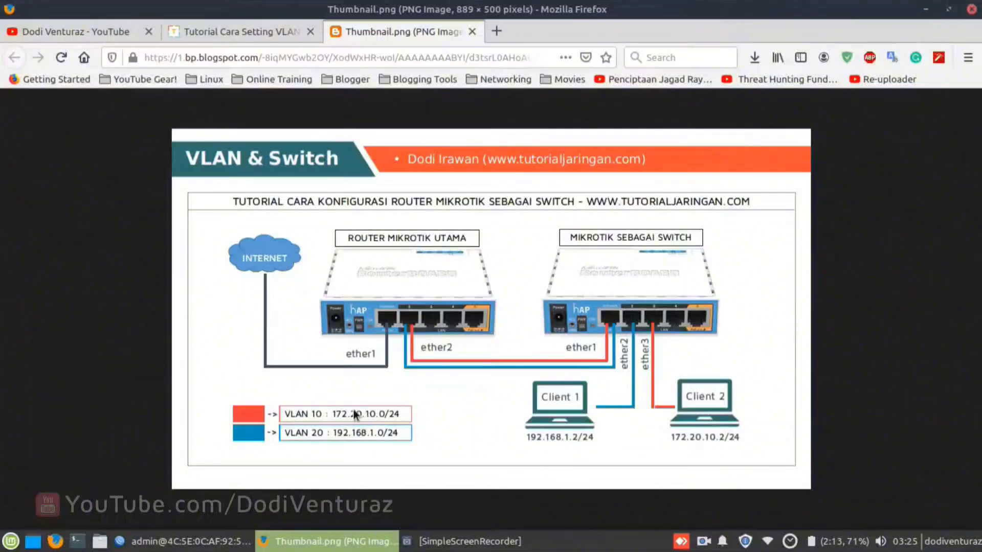
key("alt+Tab")
type("20")
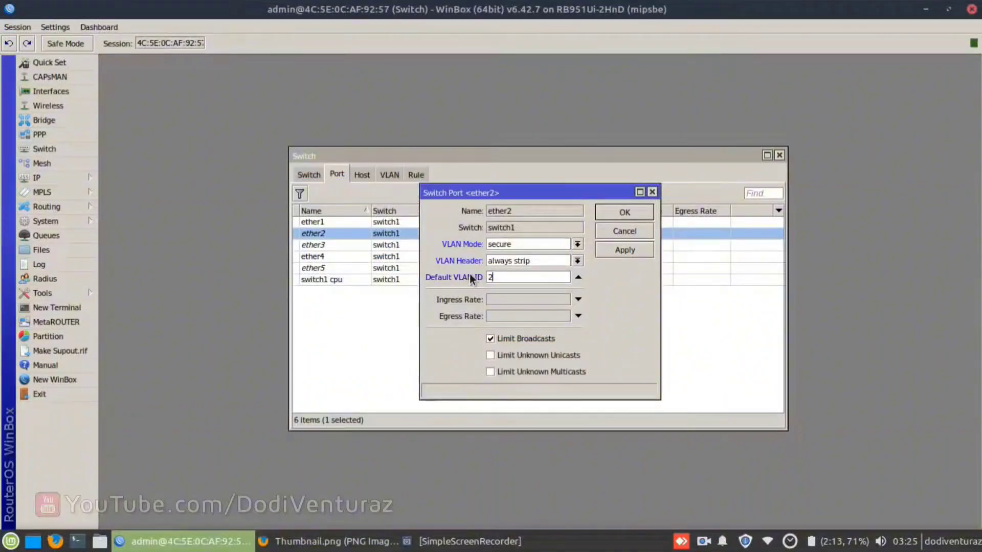
left_click(621, 210)
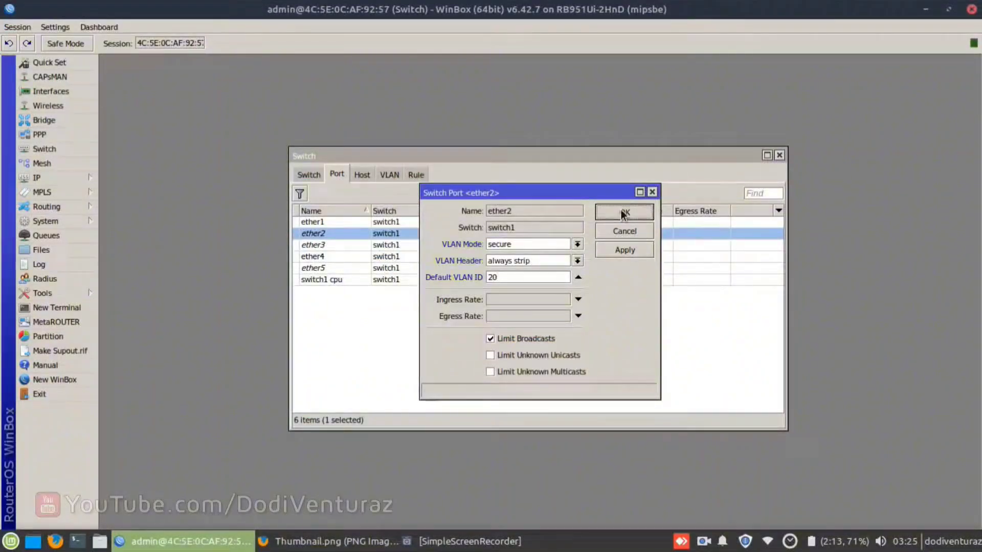
Save switch port ether3 with VLAN mode secure, VLAN header always strip and default VLAN ID 10.
double_click(508, 245)
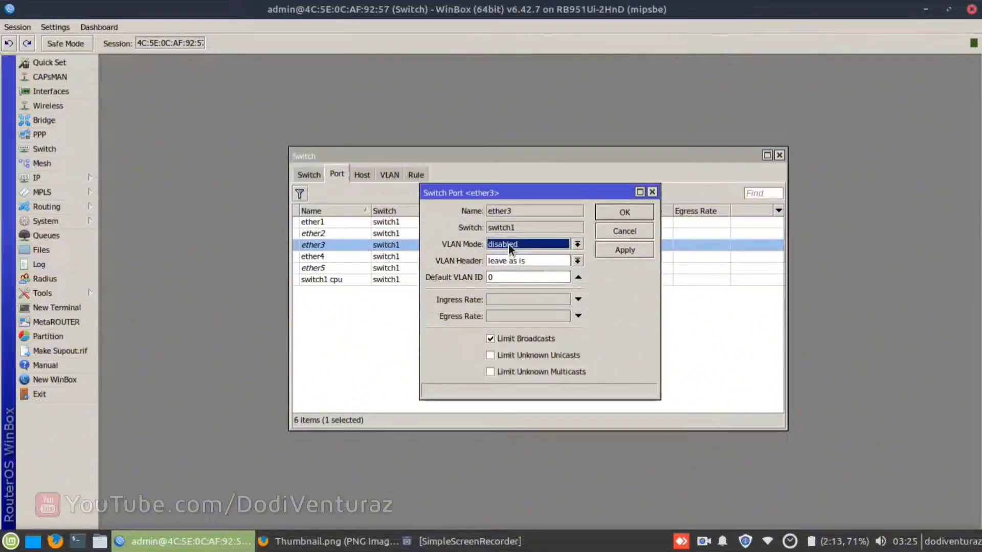
left_click(508, 245)
left_click(508, 284)
left_click(502, 260)
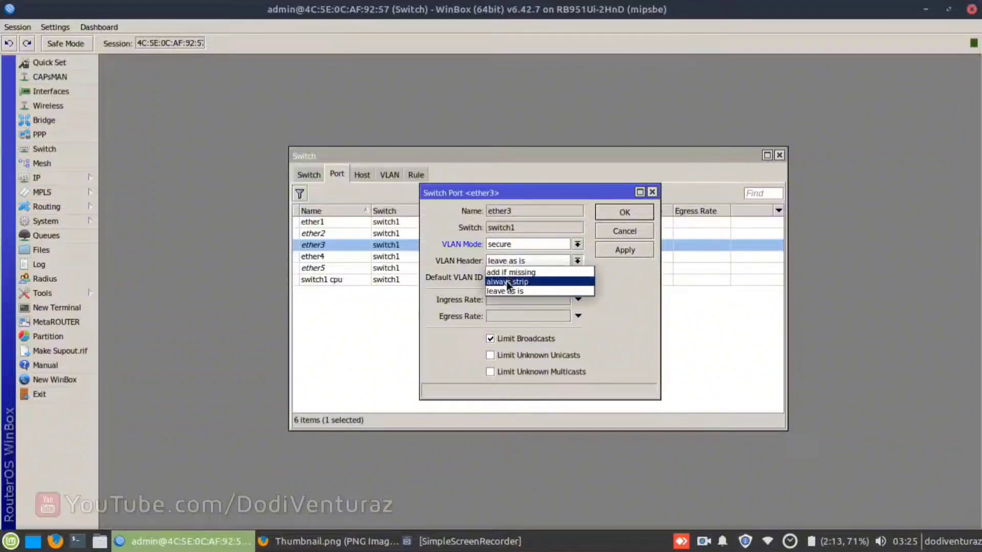
left_click(508, 282)
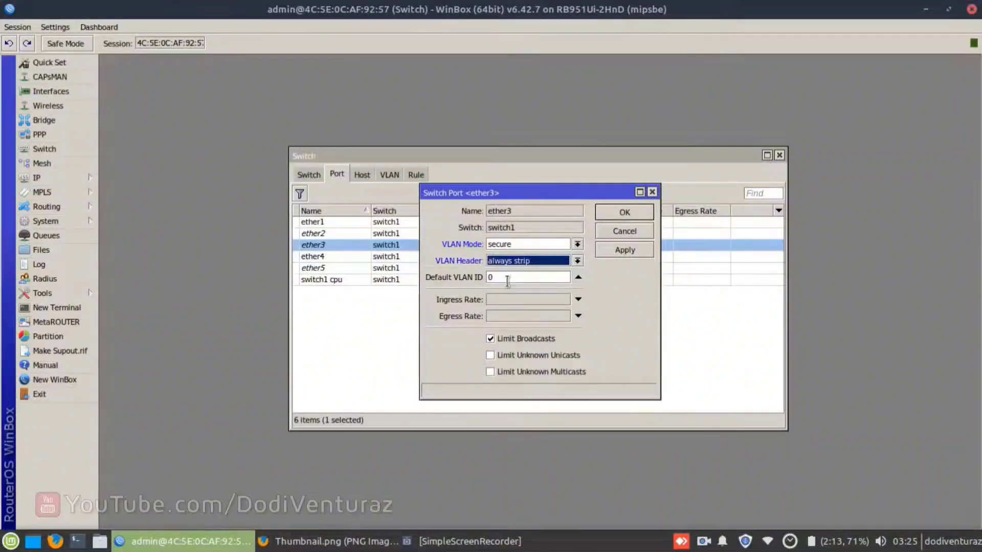
left_click(508, 281)
key("BackSpace")
type("10")
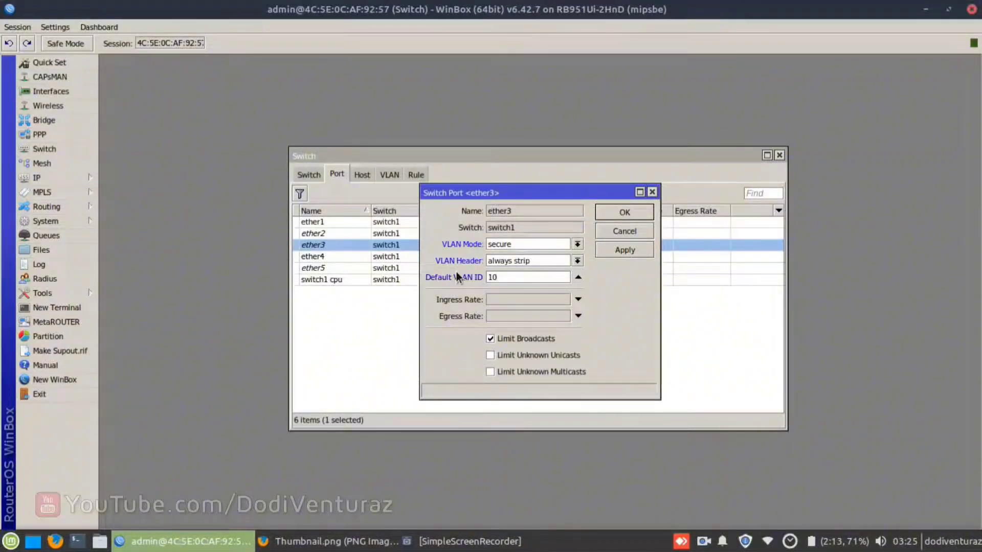
left_click(629, 214)
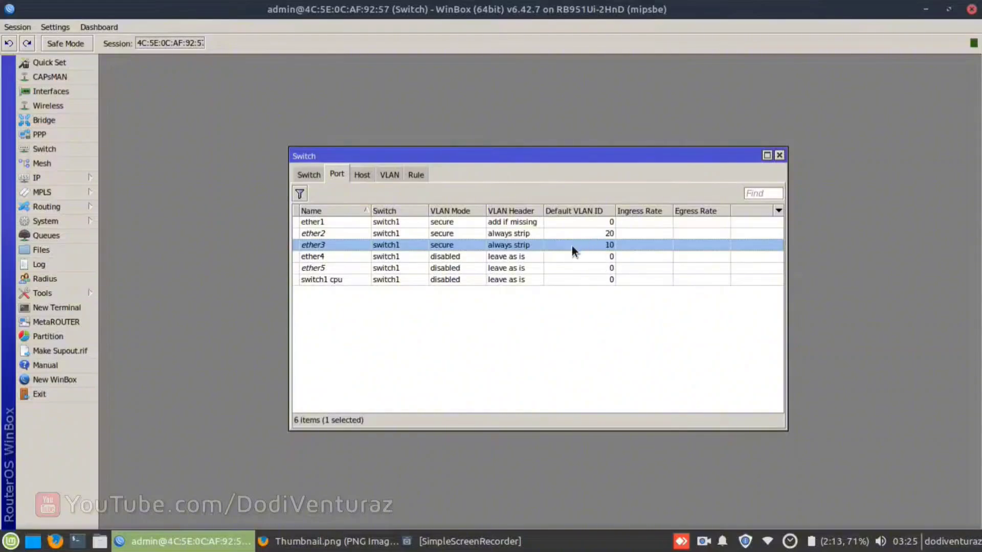
Compare the switch port settings of ether1 to ether3 with their port entries in bridge1.
left_click(527, 223, "shift")
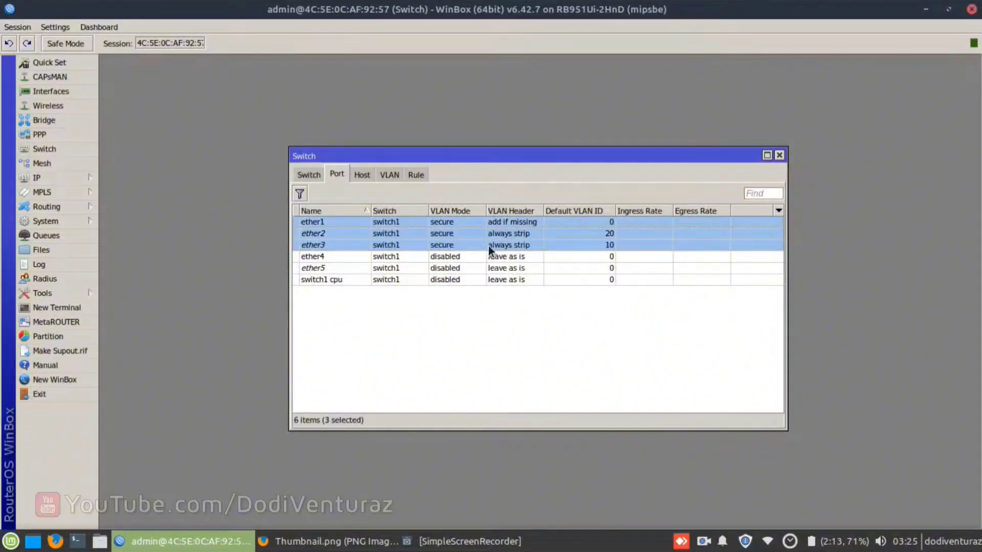
left_click(81, 120)
left_click(129, 178)
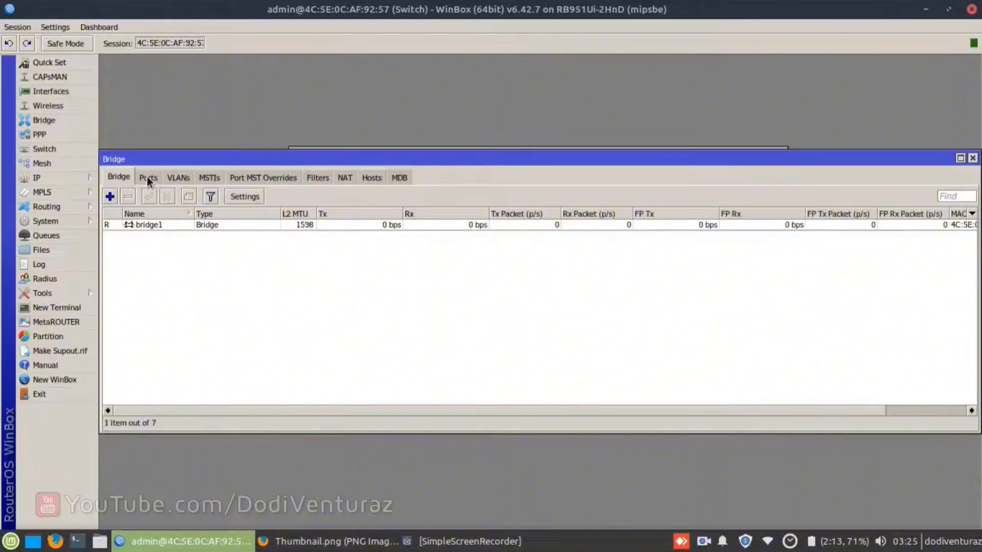
left_click(149, 177)
left_click(167, 225)
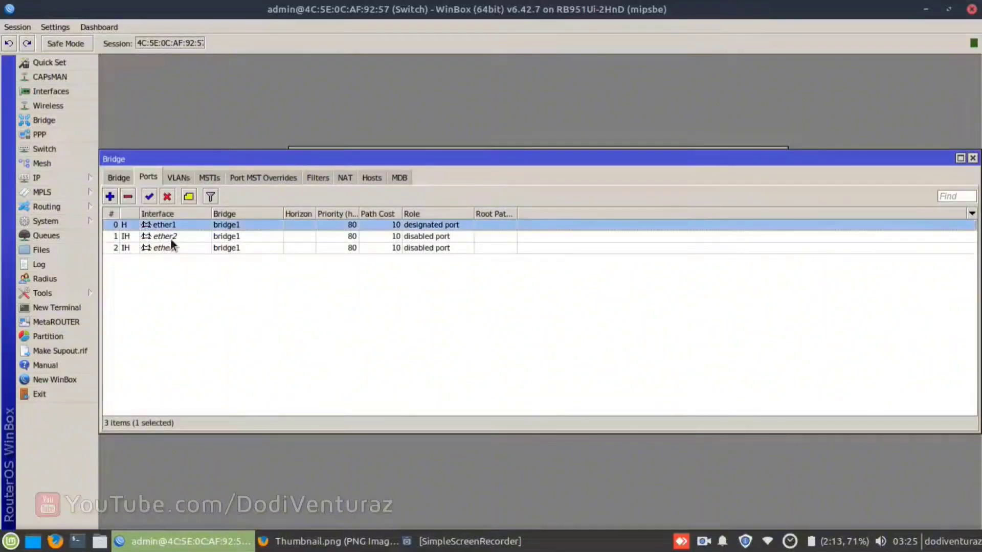
left_click(164, 236)
left_click(170, 248)
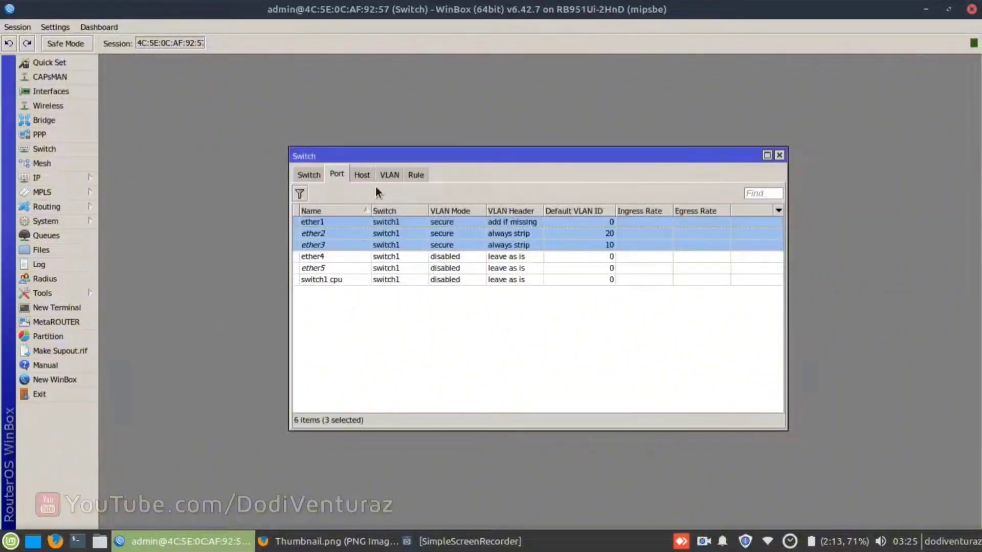
Review the switch VLAN entries and recheck the VLAN mode and header settings of ports ether1, ether2 and ether3.
left_click(392, 177)
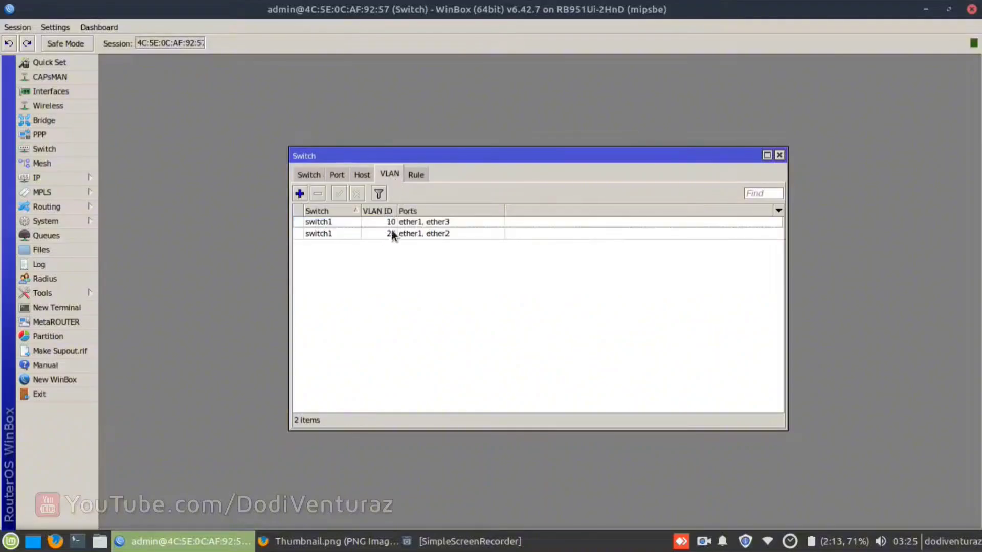
left_click(380, 225)
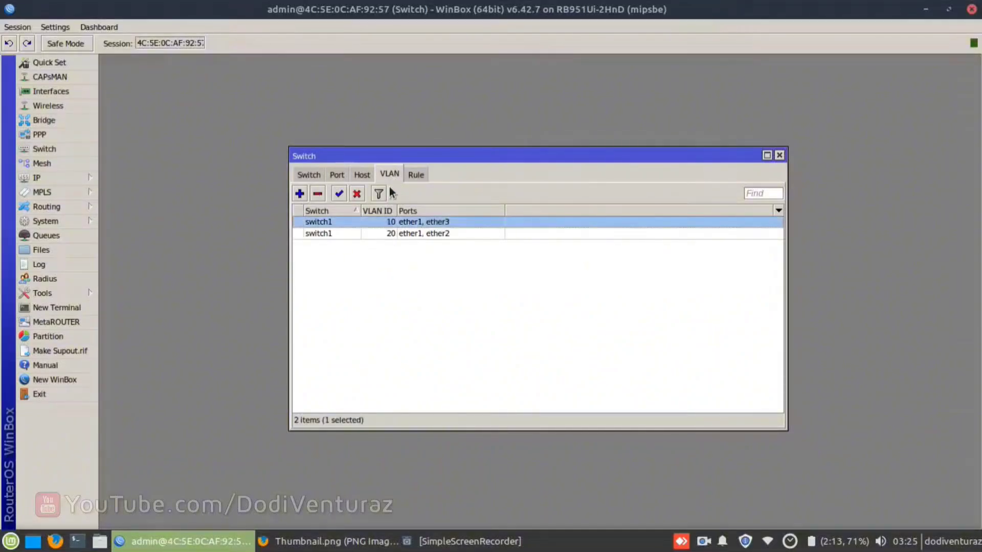
left_click(343, 177)
left_click(428, 222)
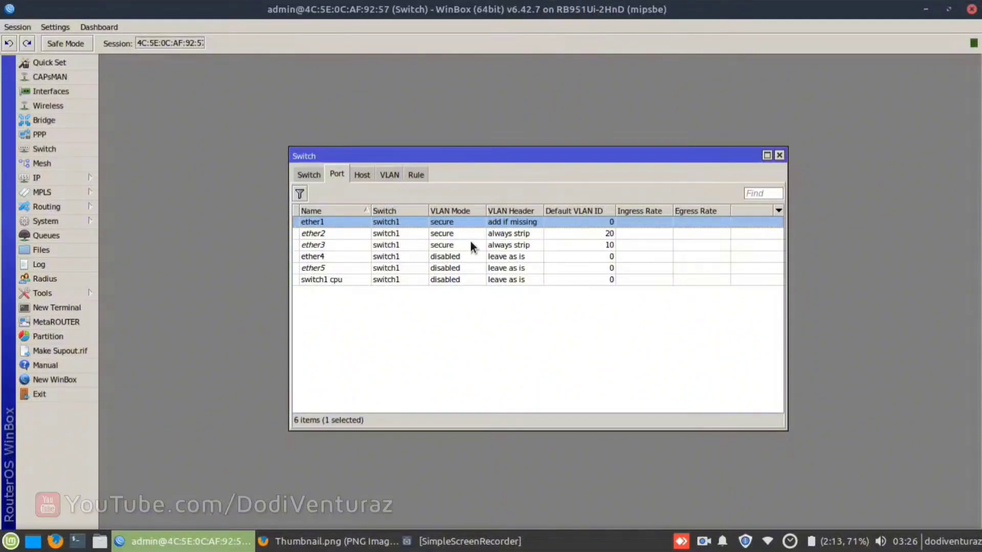
left_click_drag(476, 235, 471, 247)
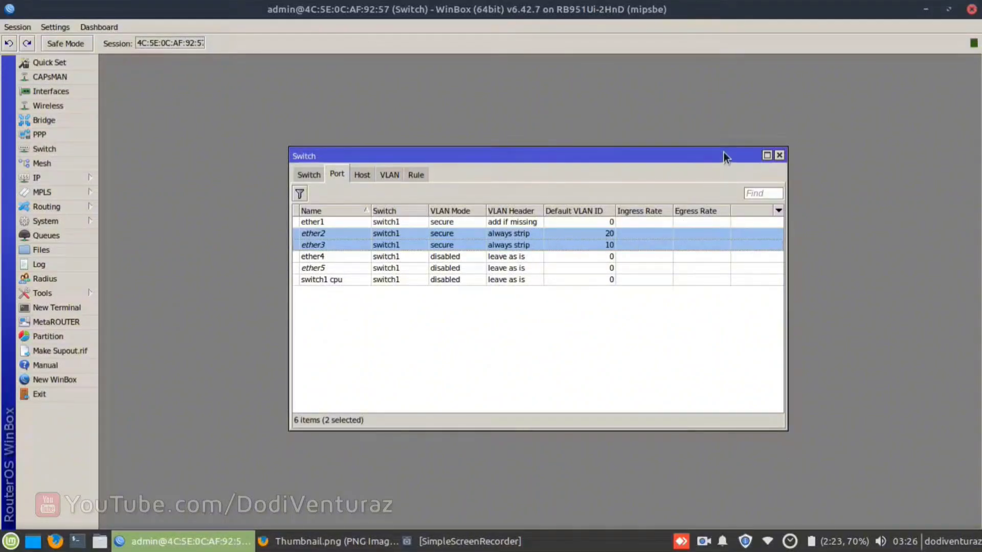
left_click_drag(723, 152, 680, 153)
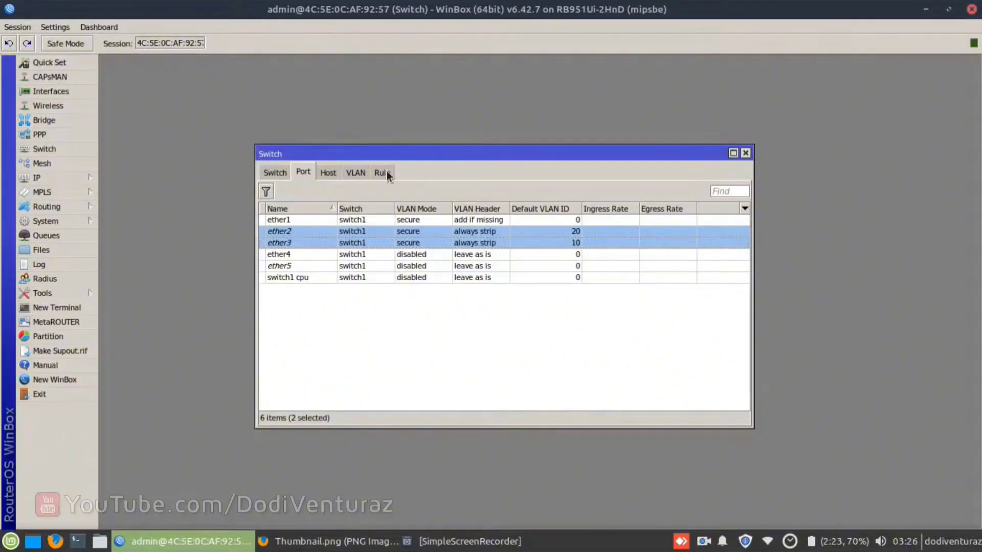
Examine the interface list for the ether4 connection and the ports commented VLAN 20 and VLAN 10.
left_click(82, 91)
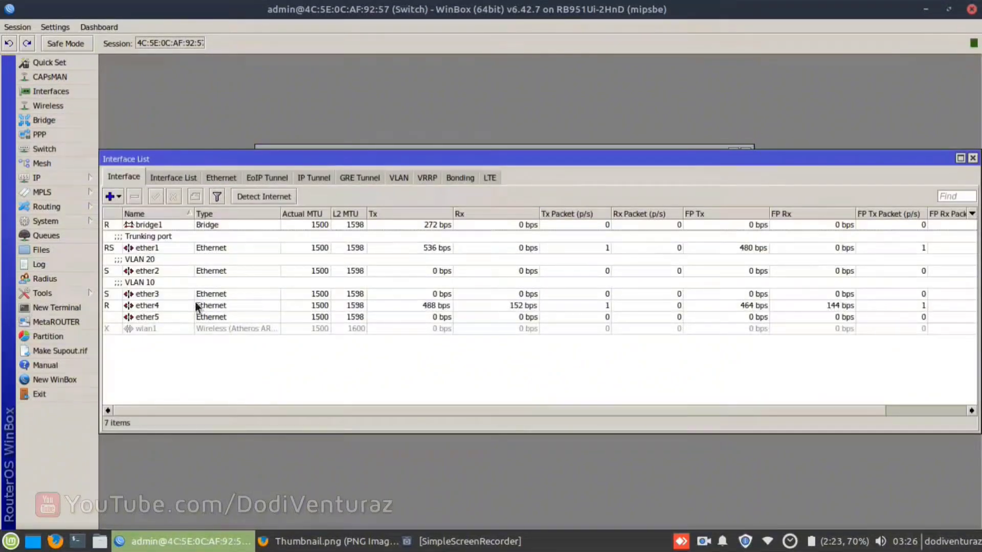
left_click(149, 306)
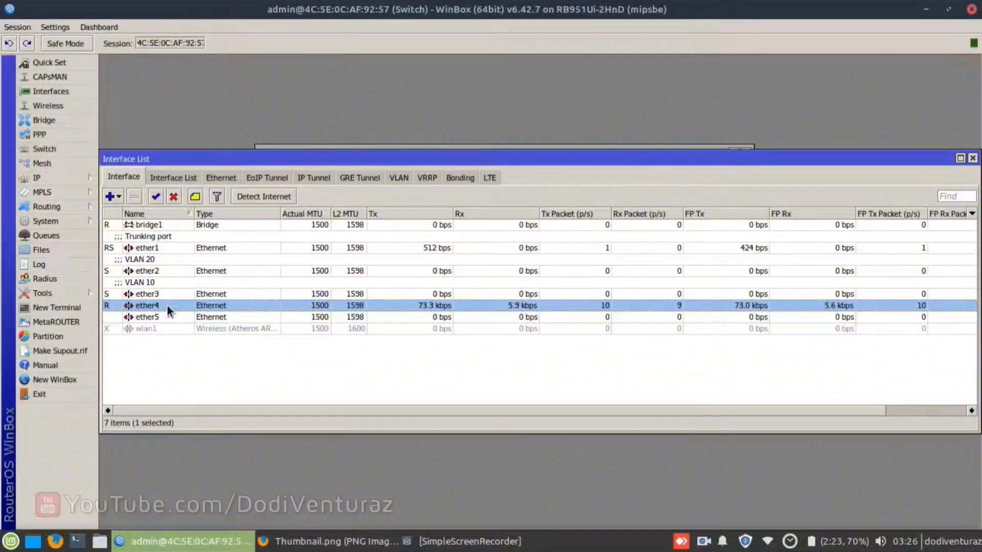
left_click(159, 258)
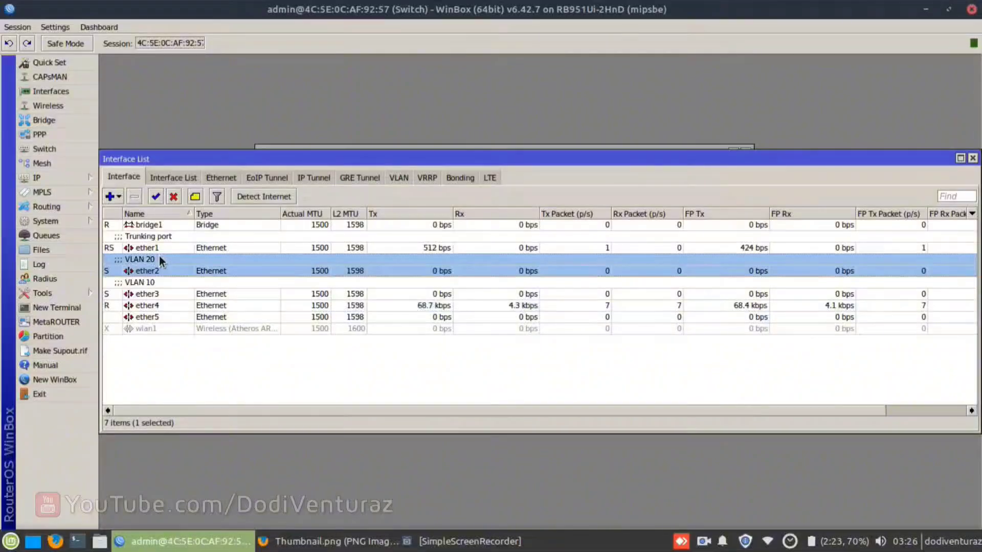
left_click(164, 286)
left_click(170, 270)
left_click(158, 294)
left_click(170, 260)
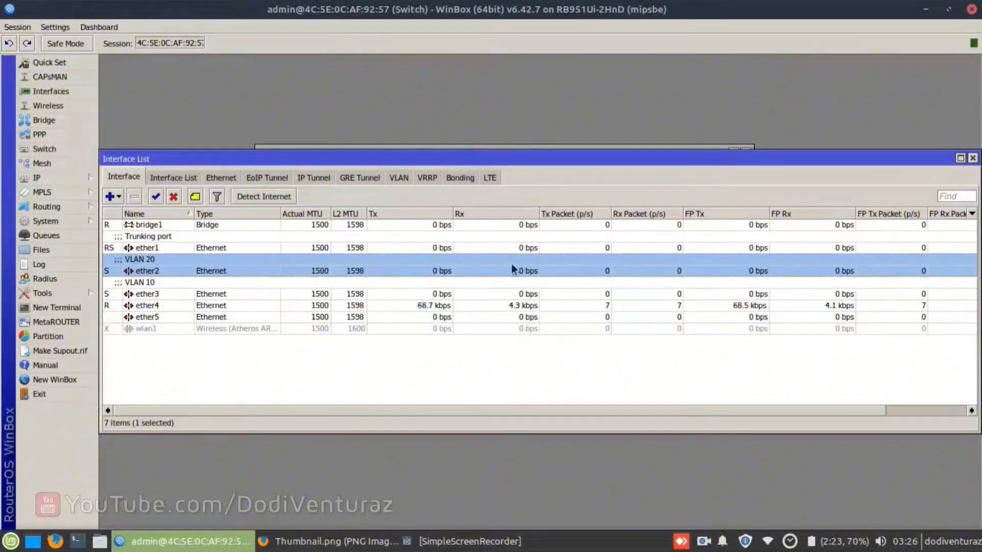
Close WinBox and disconnect the computer from its Wi-Fi network, keeping the wired connection.
left_click(970, 10)
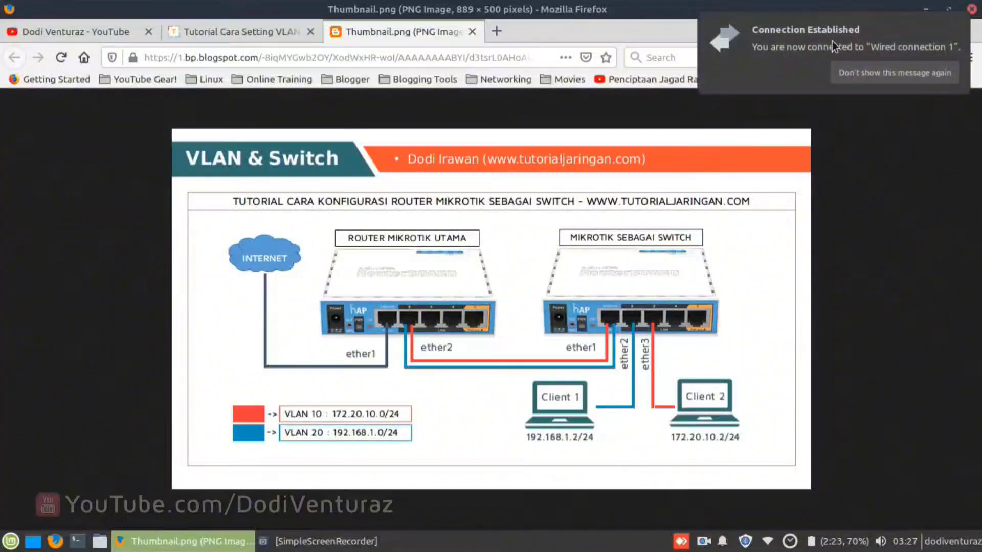
left_click(827, 42)
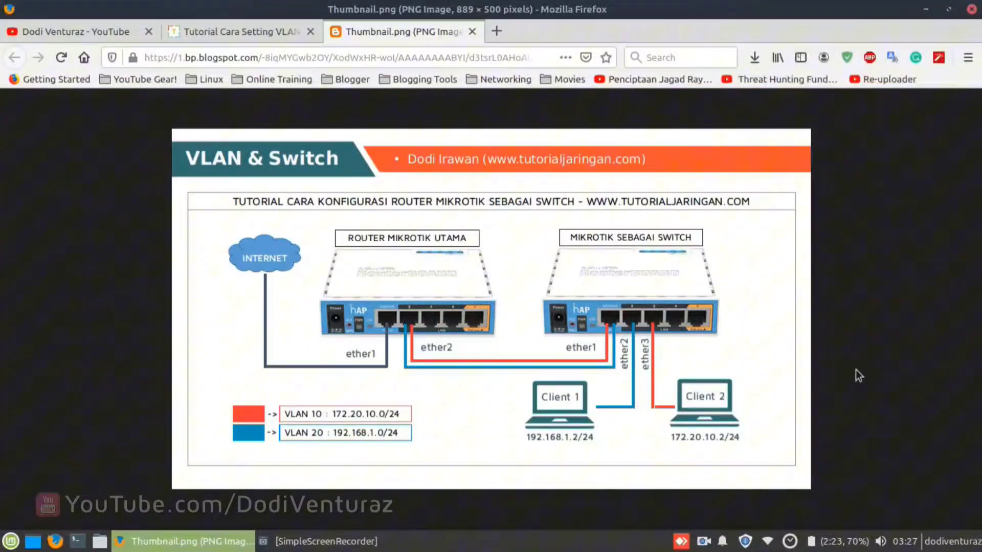
left_click(767, 541)
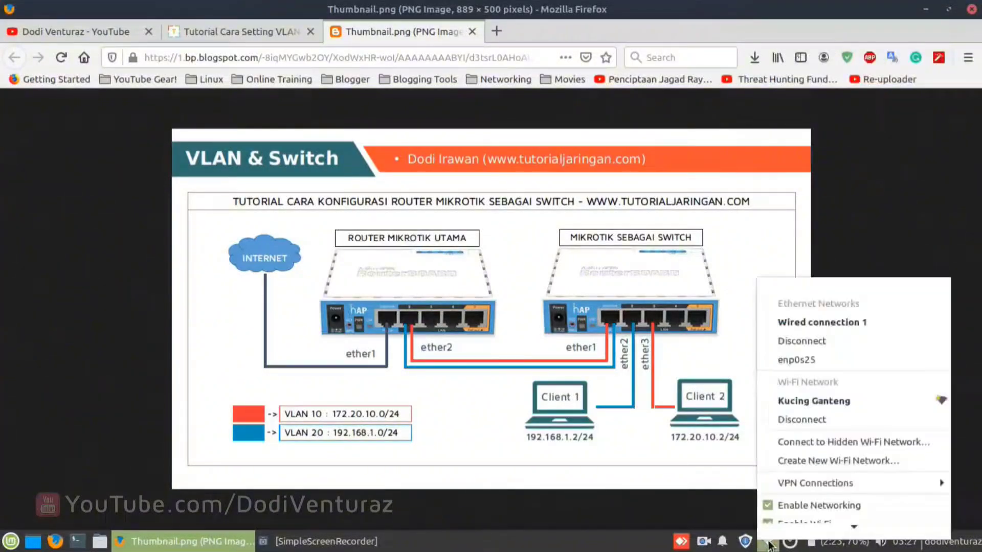
left_click(821, 409)
Open the IPv4 settings of Wired connection 1 and delete its static address entry.
left_click(766, 540)
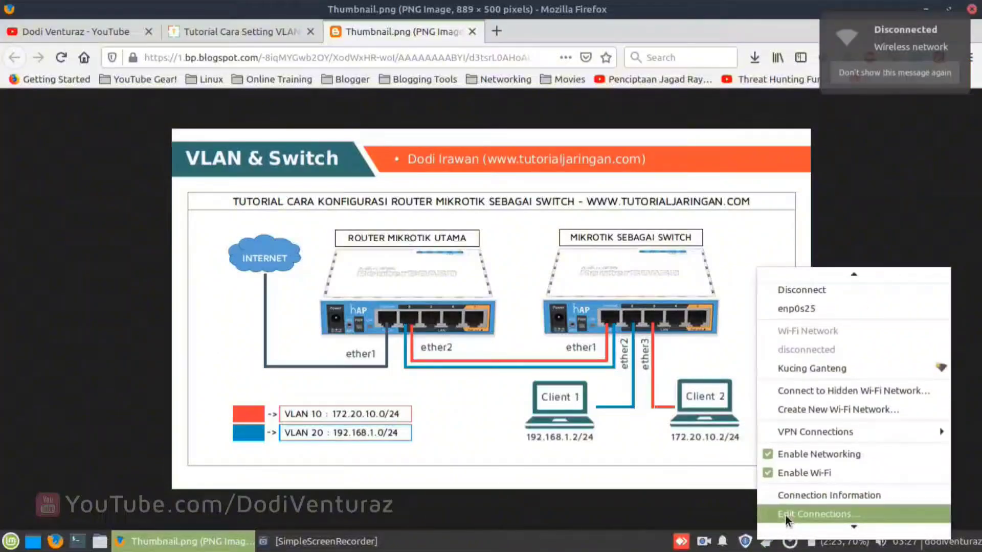
left_click(789, 514)
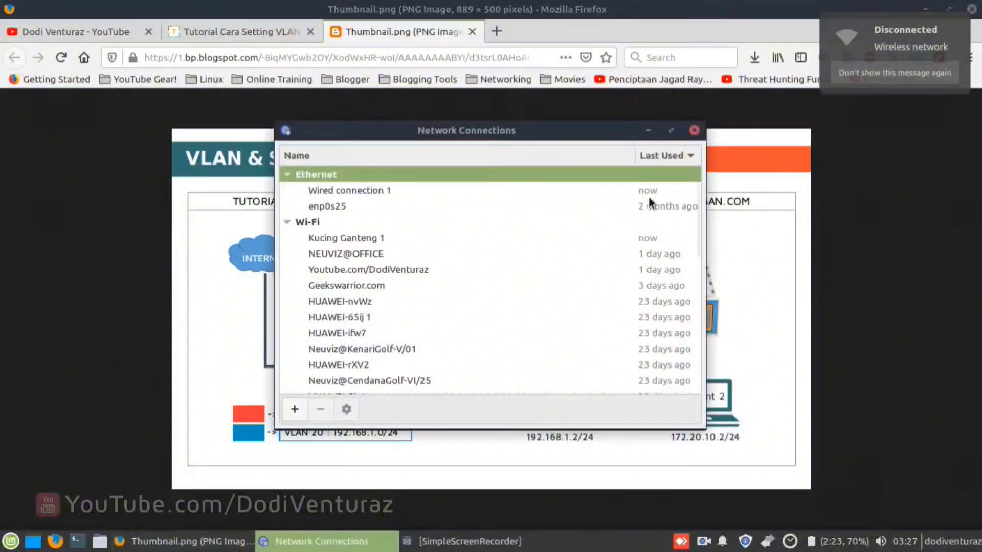
double_click(640, 191)
left_click(577, 143)
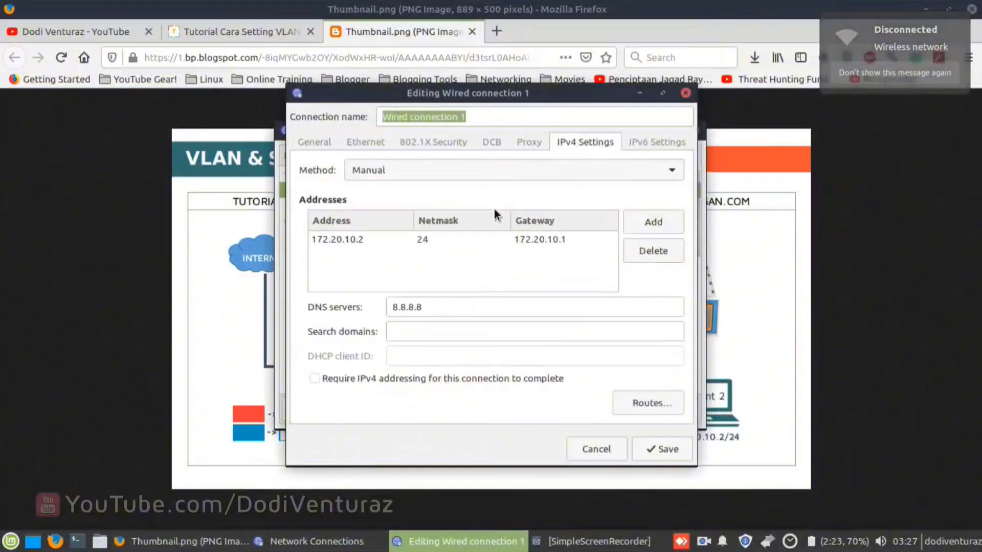
left_click(478, 239)
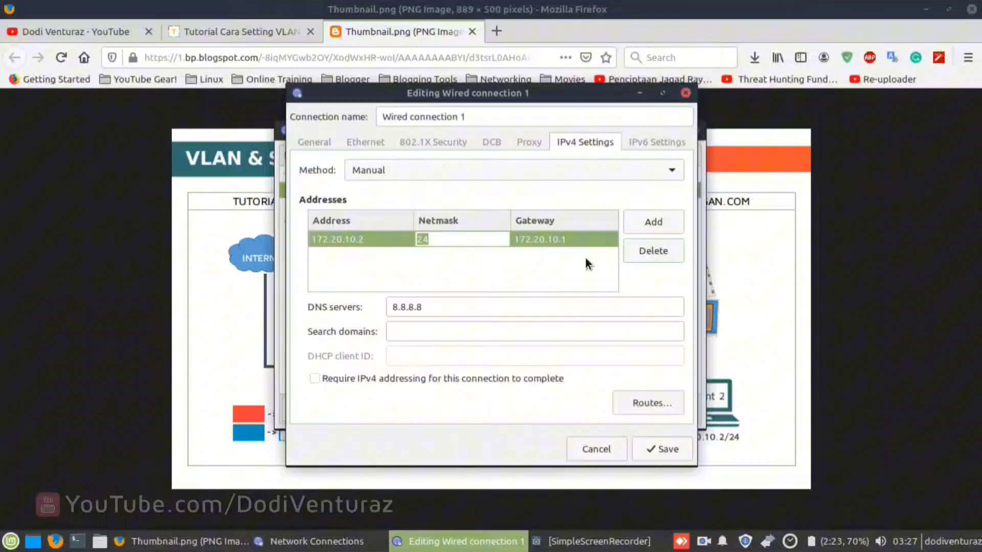
left_click(637, 253)
Set the wired connection's IPv4 method to Automatic (DHCP), save it and close the connections list.
left_click(532, 169)
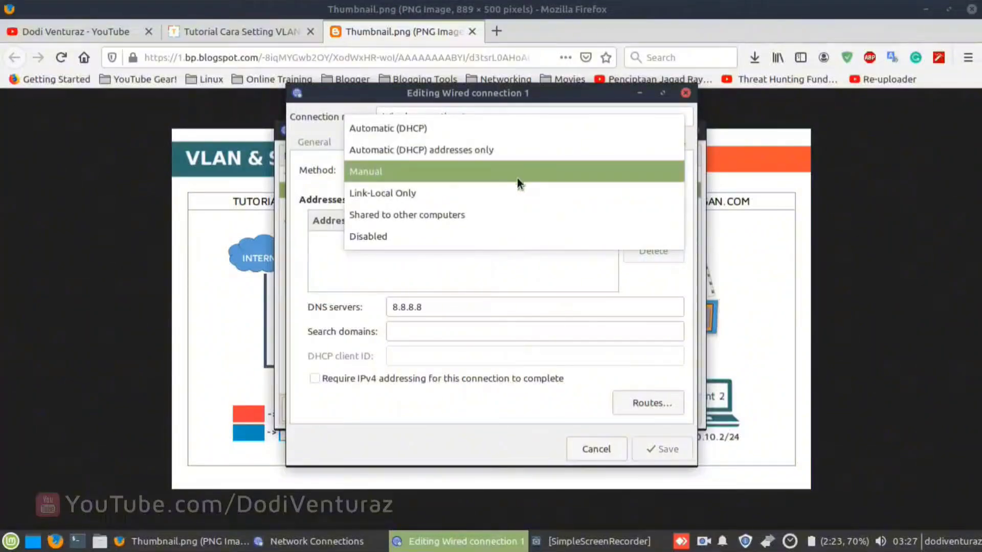
left_click(416, 128)
left_click(663, 449)
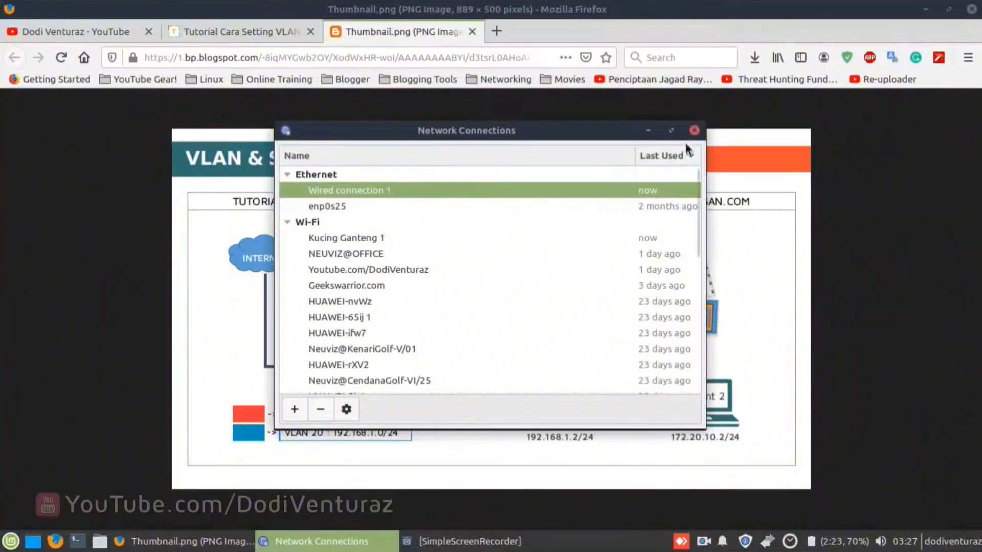
left_click(694, 130)
Reconnect the computer through Wired connection 1 to apply the DHCP setting.
left_click(767, 541)
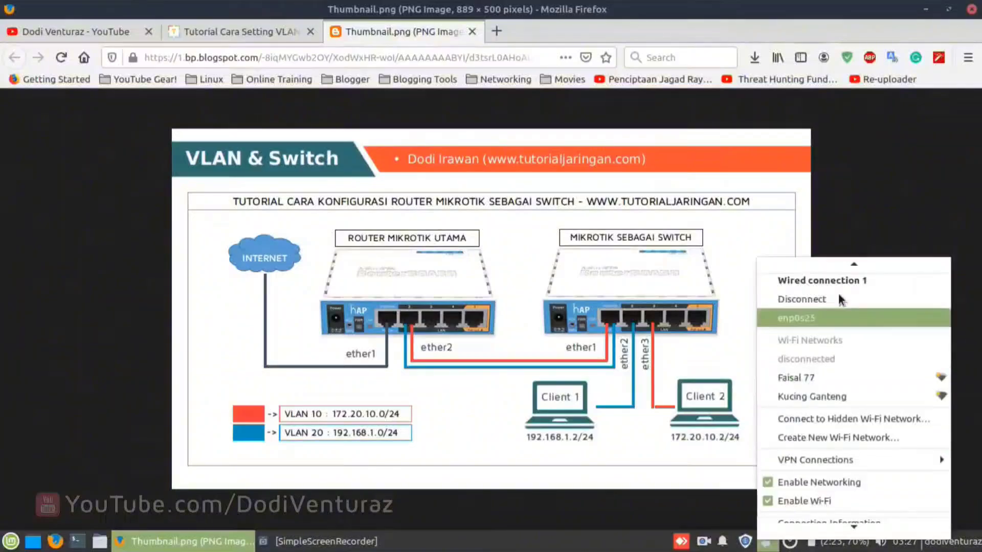
scroll(827, 287, "up", 1)
left_click(823, 302)
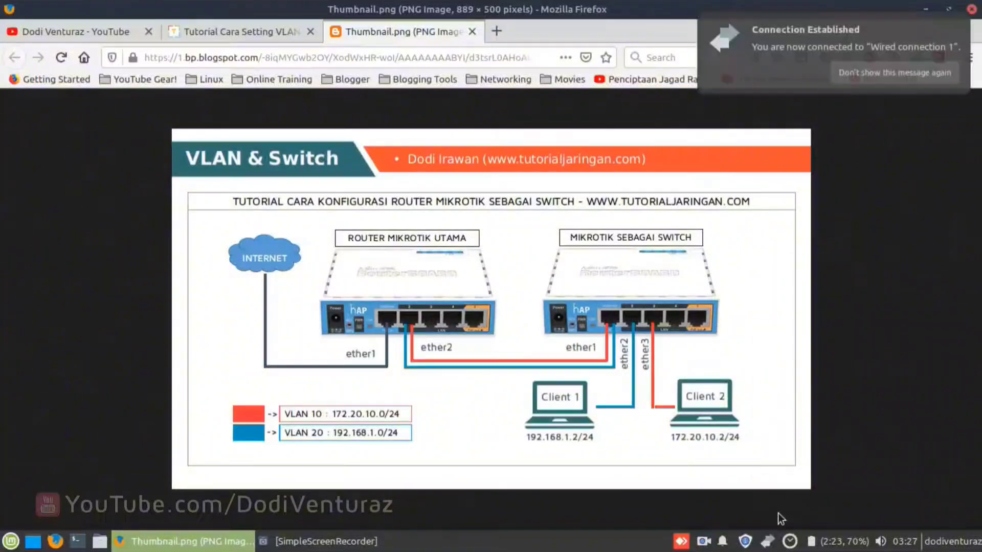
Examine the wired connection's details, comparing its IP address, default route and DNS servers with the VLAN 20 network in the diagram.
left_click(767, 541)
scroll(787, 519, "down", 1)
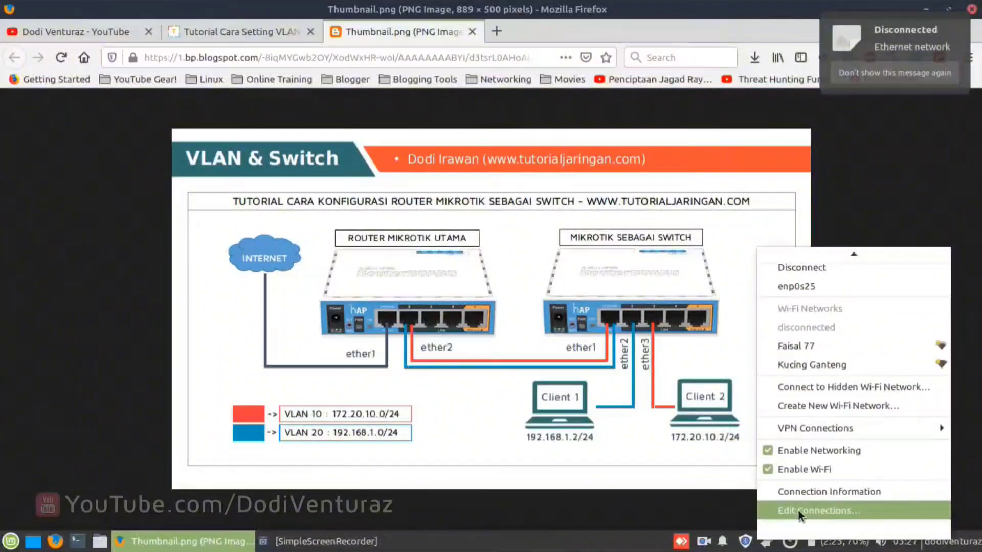
left_click(804, 493)
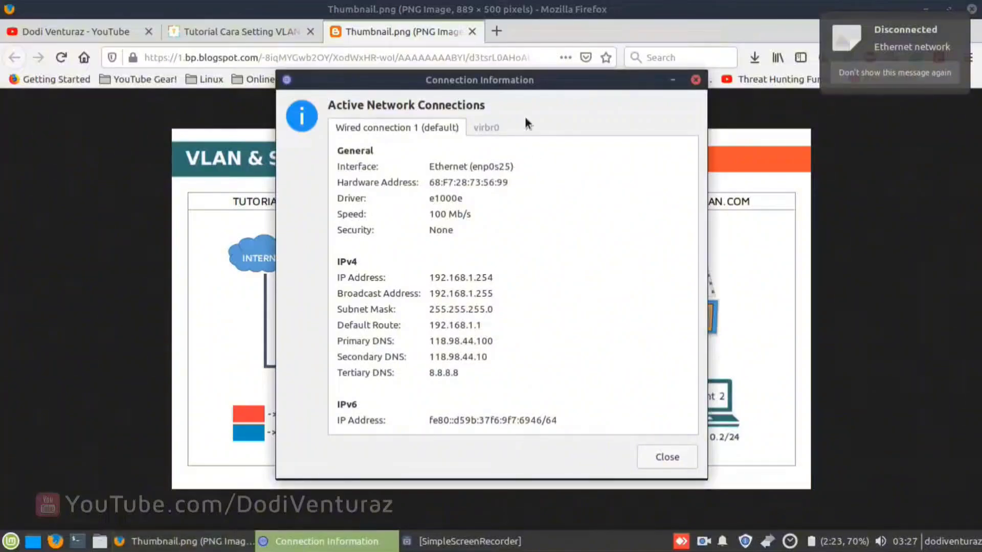
left_click_drag(517, 86, 733, 102)
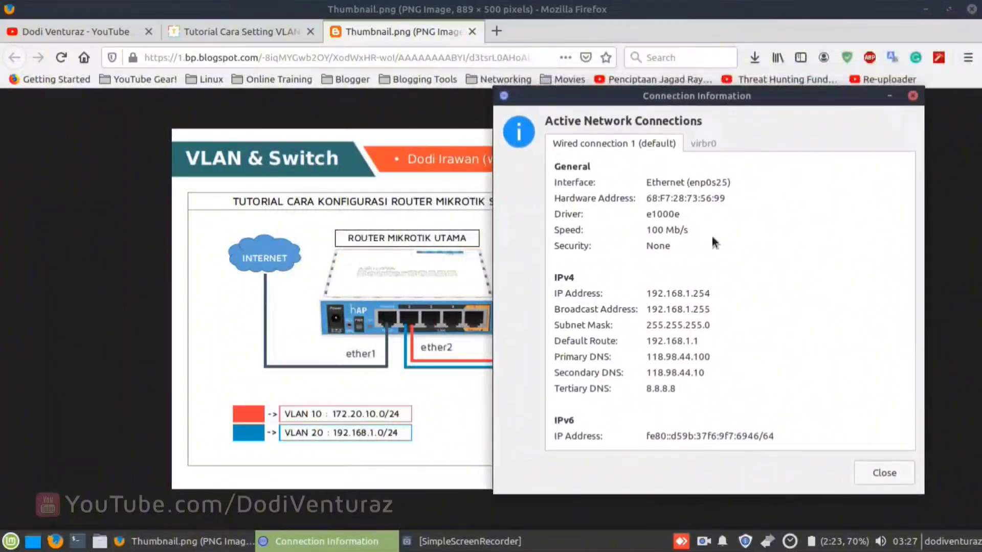
left_click_drag(711, 293, 643, 291)
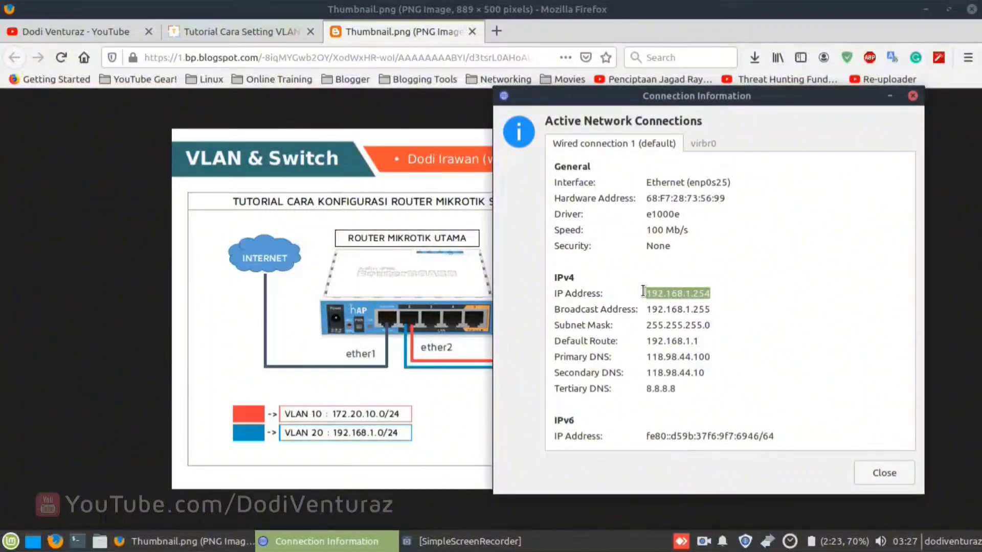
left_click(694, 297)
left_click_drag(704, 340, 645, 334)
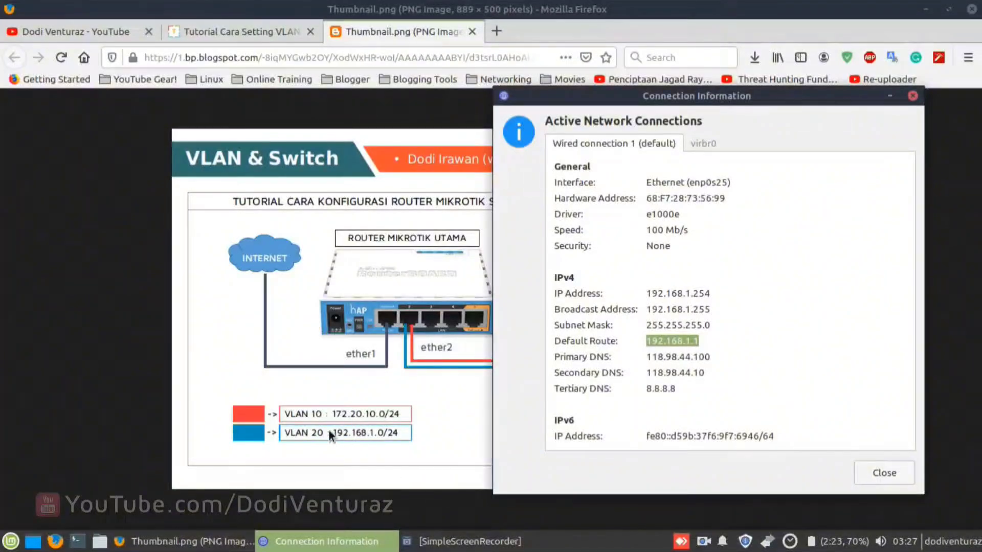
left_click_drag(687, 390, 645, 389)
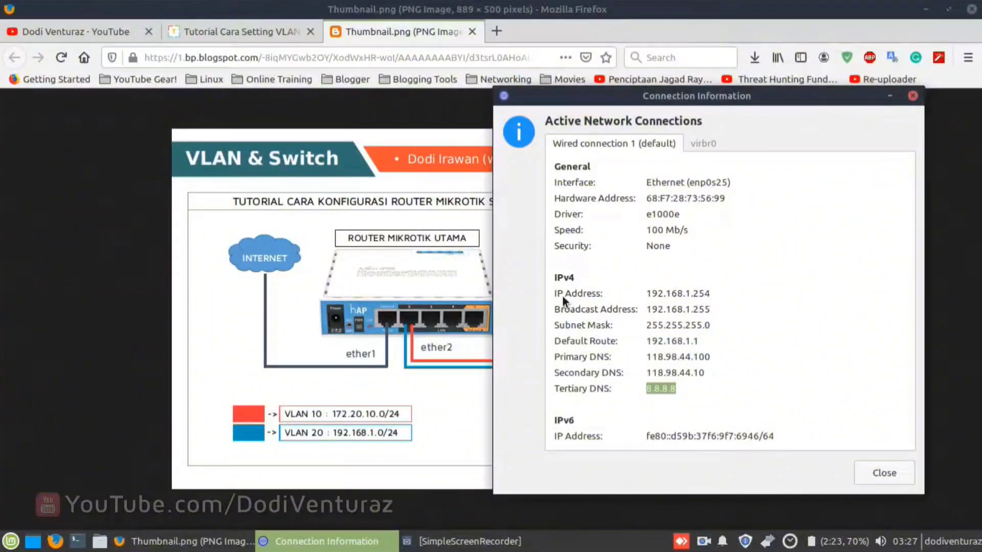
left_click(708, 391)
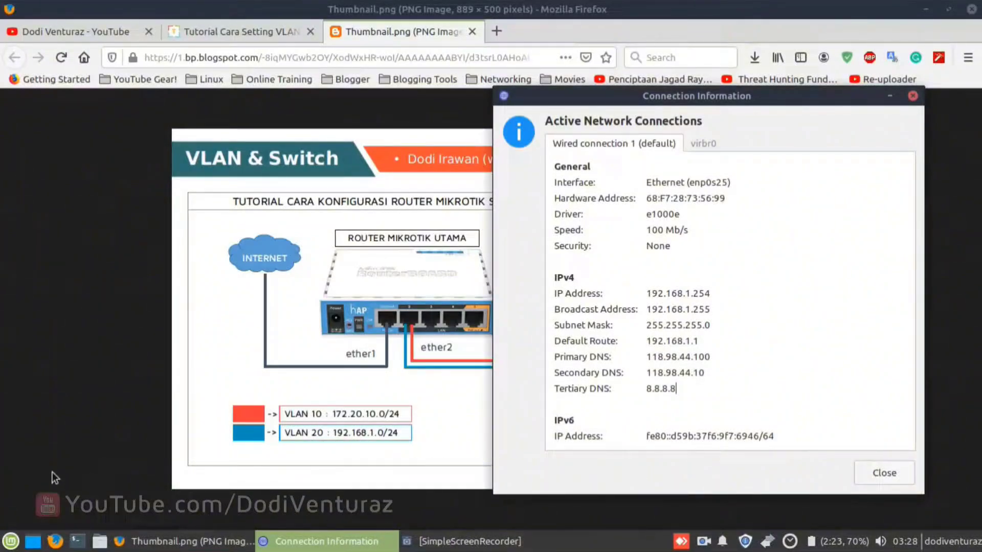
Ping the VLAN 20 gateway 192.168.1.1 from a terminal and stop after a few replies.
left_click(77, 541)
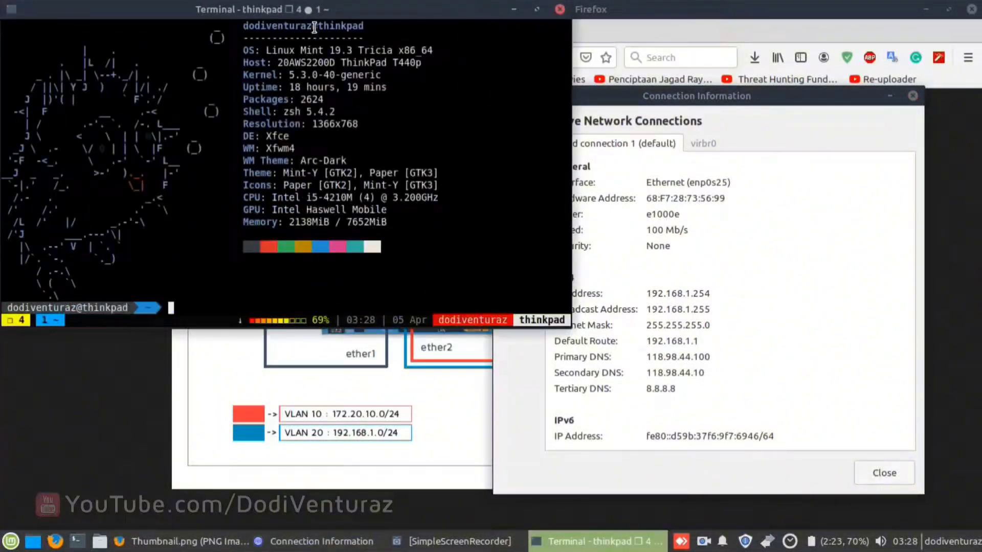
left_click_drag(316, 15, 375, 137)
type("pn")
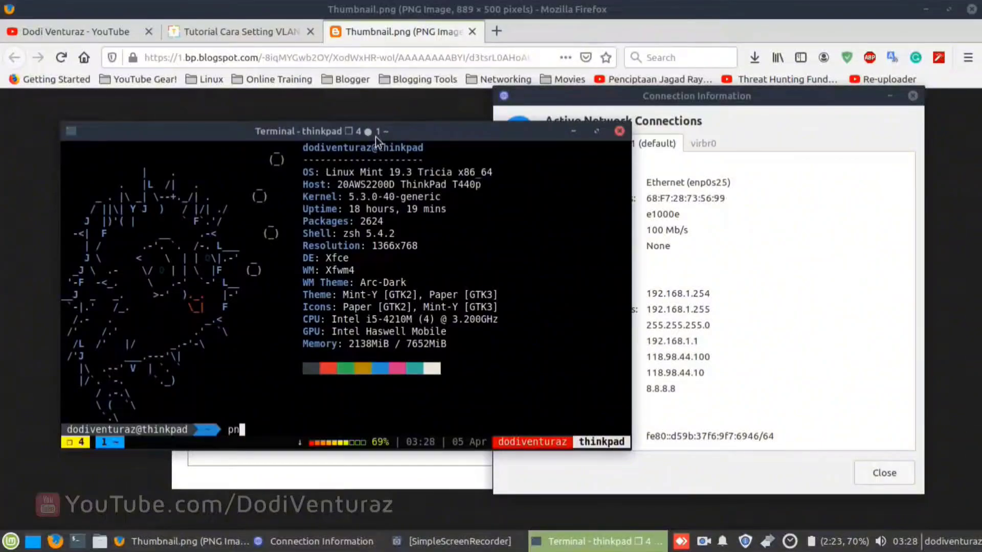
key("BackSpace")
type("ing 192.168.")
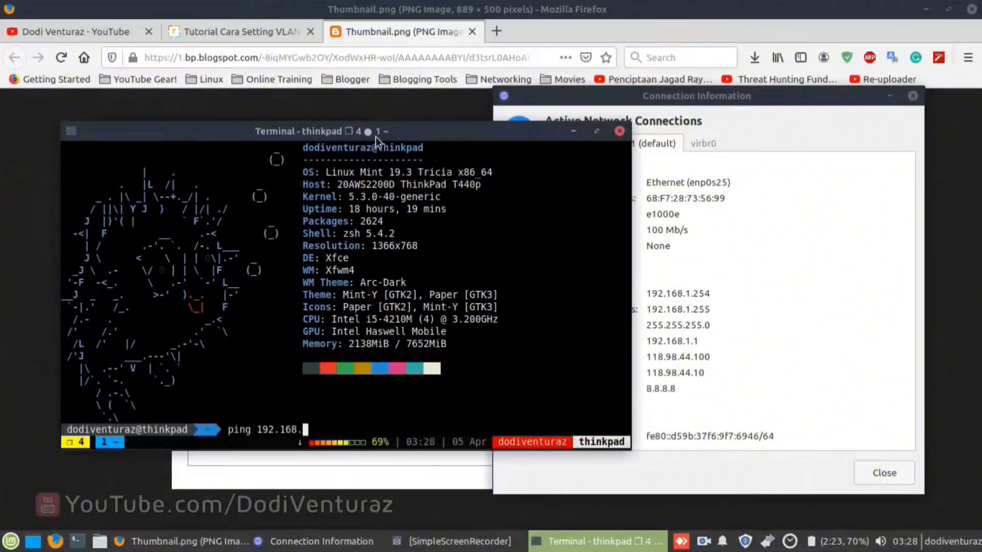
type("1.1")
key("Return")
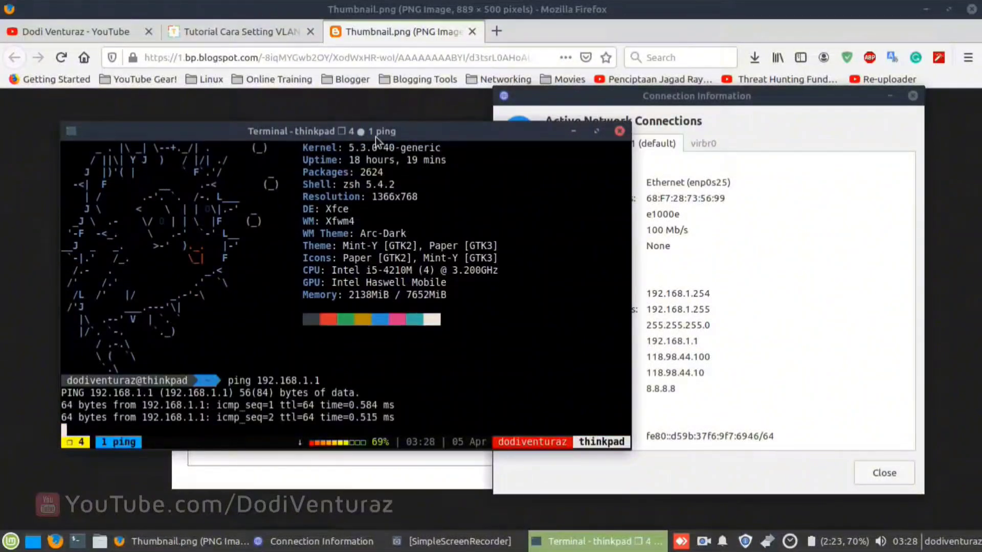
key("ctrl+c")
Test internet access from the VLAN 20 client by pinging google.com, and minimize the terminal once stopped.
type("ping go")
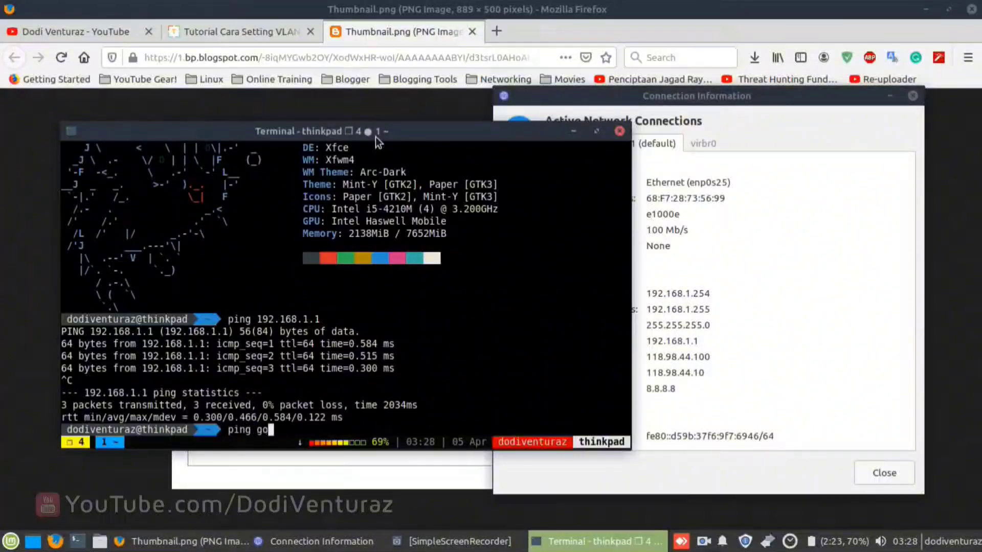
type("ogle.com")
key("Return")
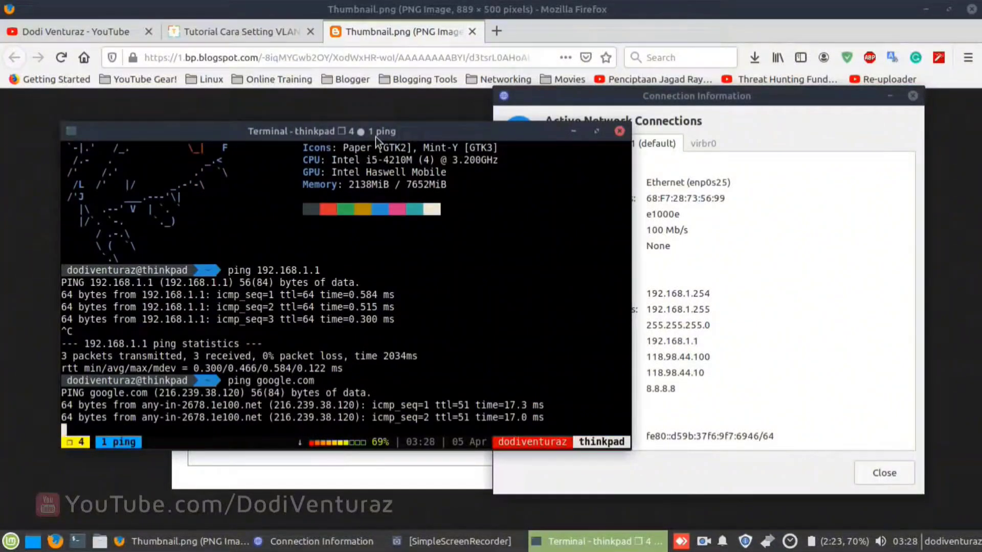
key("ctrl+c")
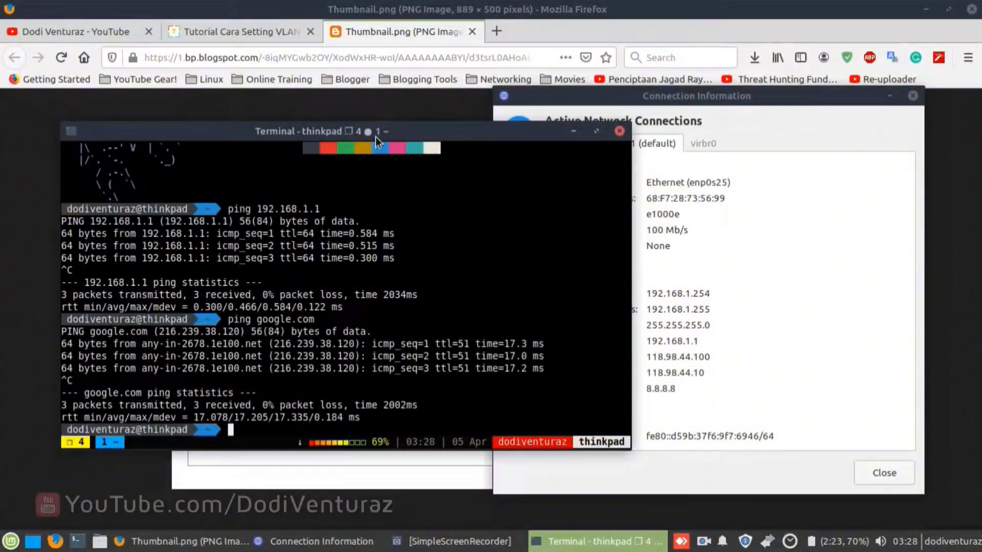
left_click(573, 132)
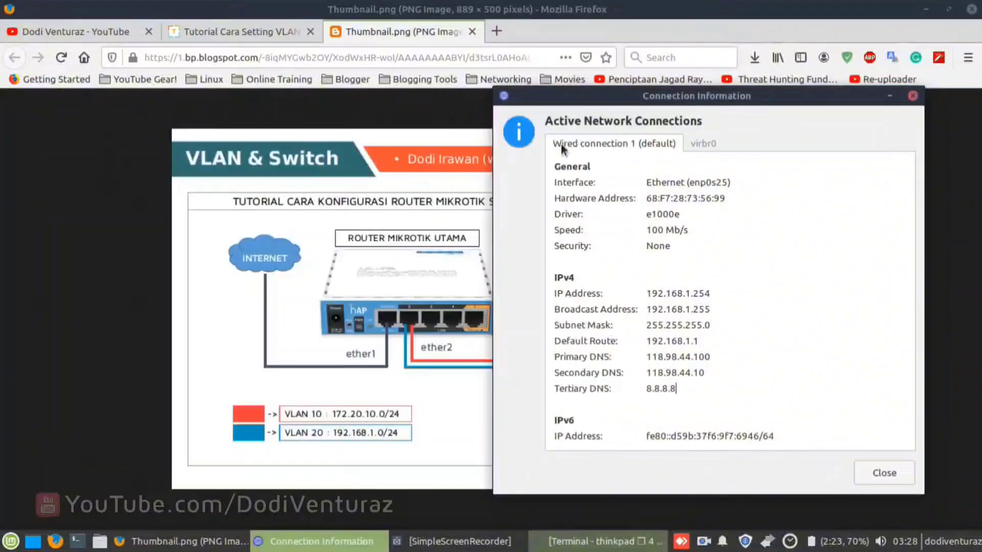
Close the connection details and reconnect Wired connection 1 for the ether3 client test.
left_click(875, 471)
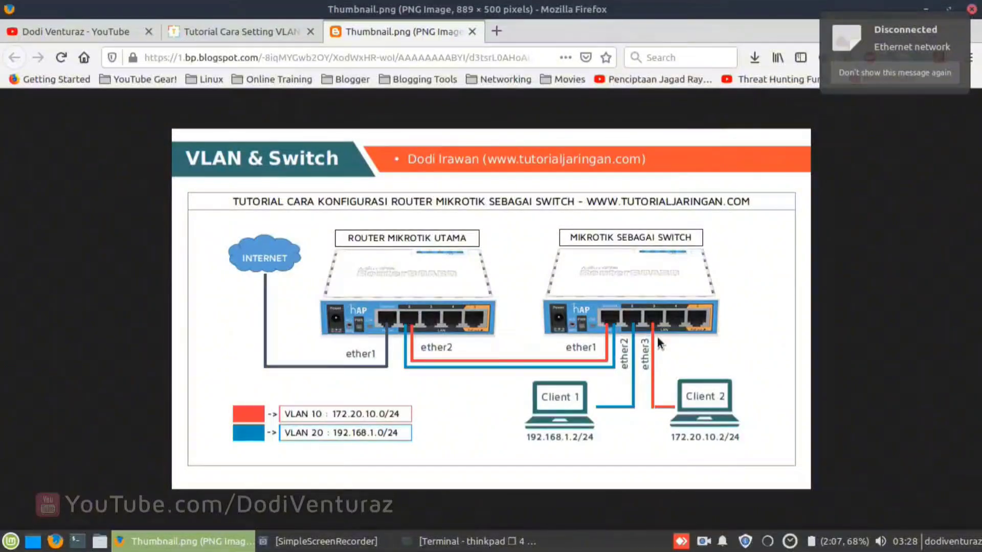
left_click(851, 49)
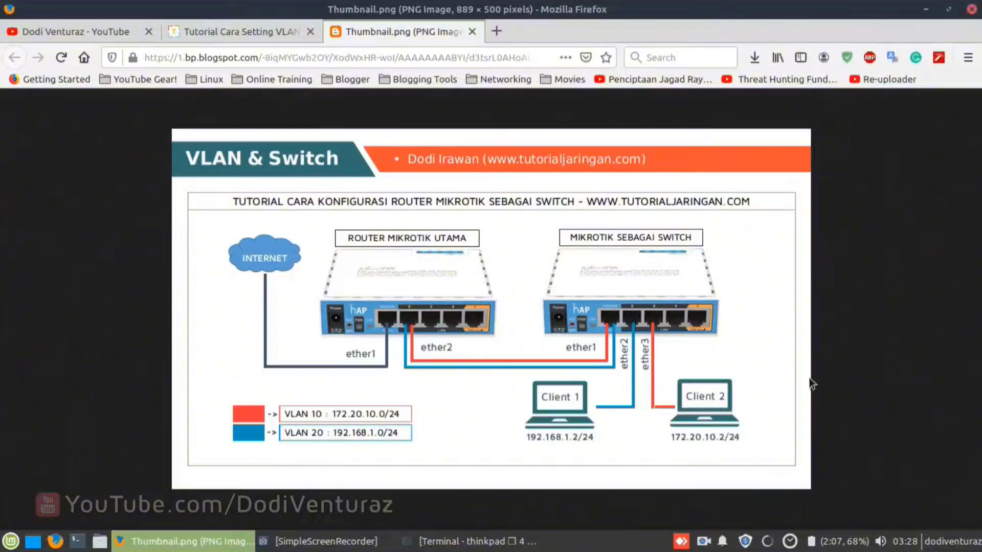
left_click(767, 544)
left_click(829, 274)
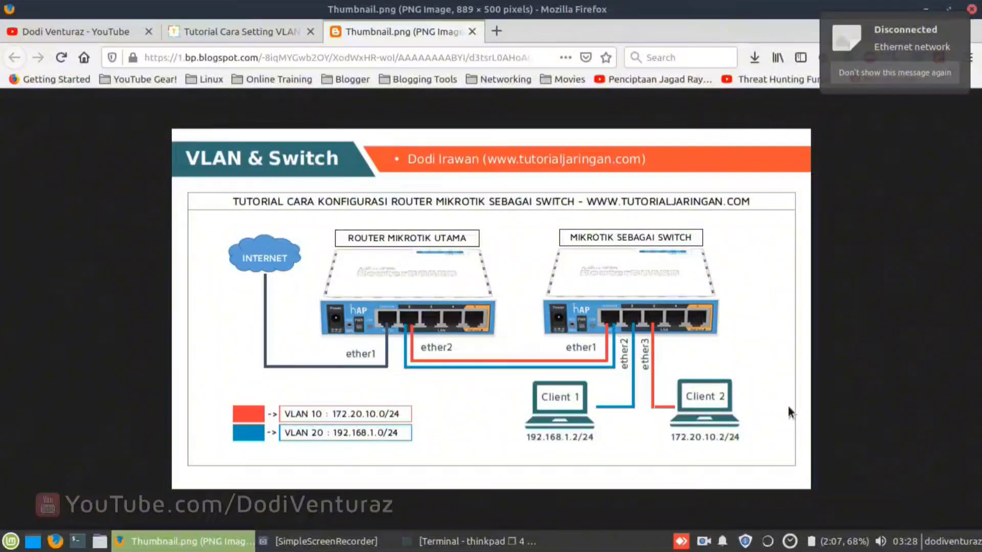
Check the wired connection's IP address and default route against the VLAN 10 network in the diagram.
left_click(767, 541)
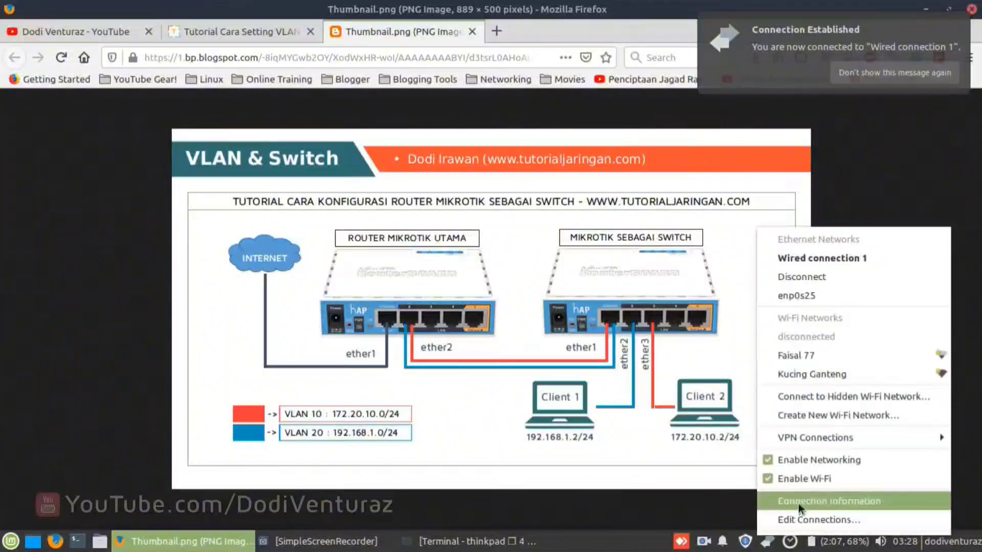
left_click(808, 501)
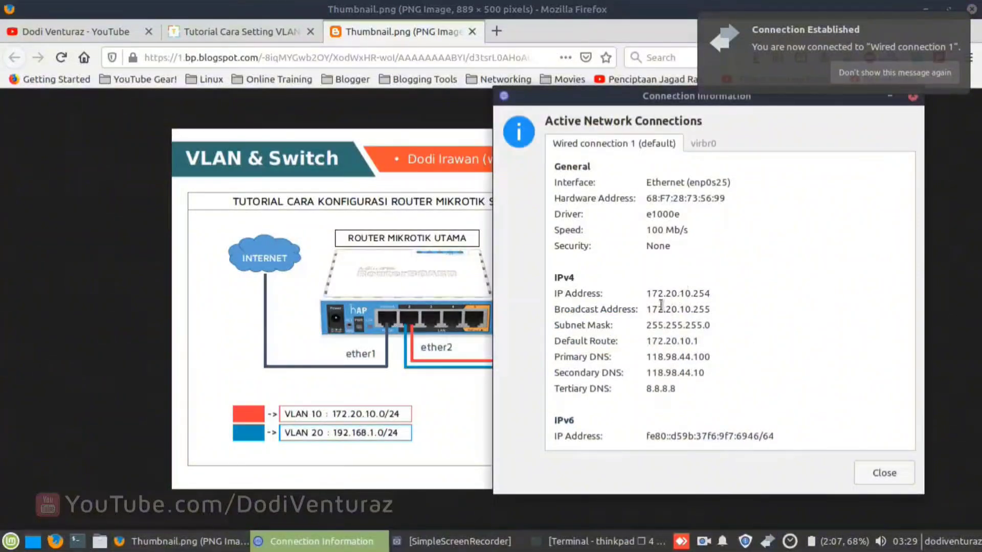
left_click_drag(647, 290, 726, 292)
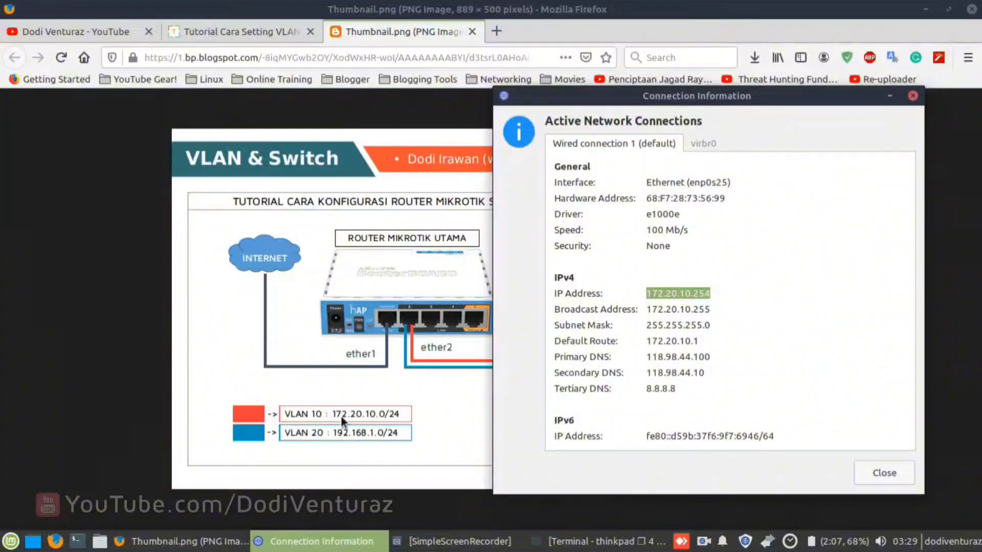
left_click_drag(702, 342, 637, 345)
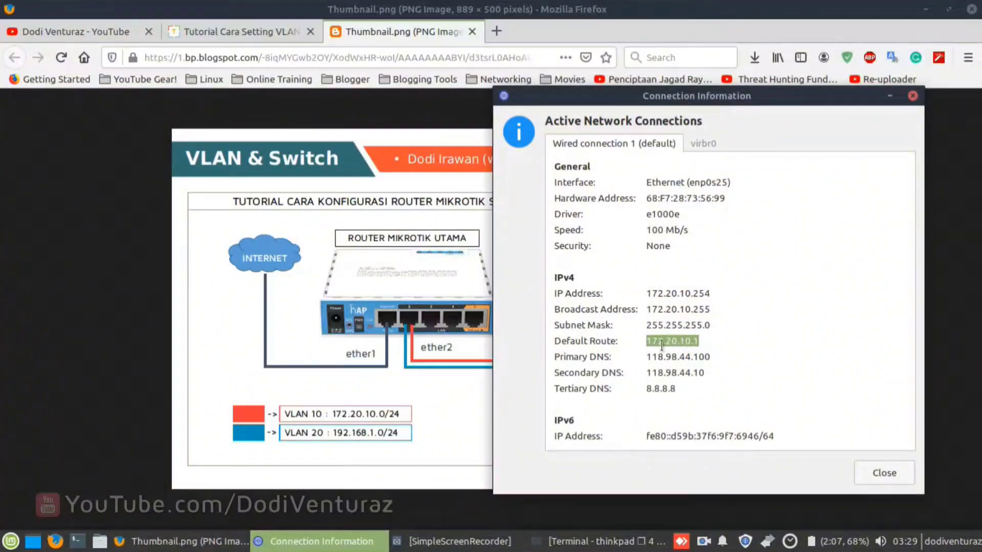
left_click(354, 413)
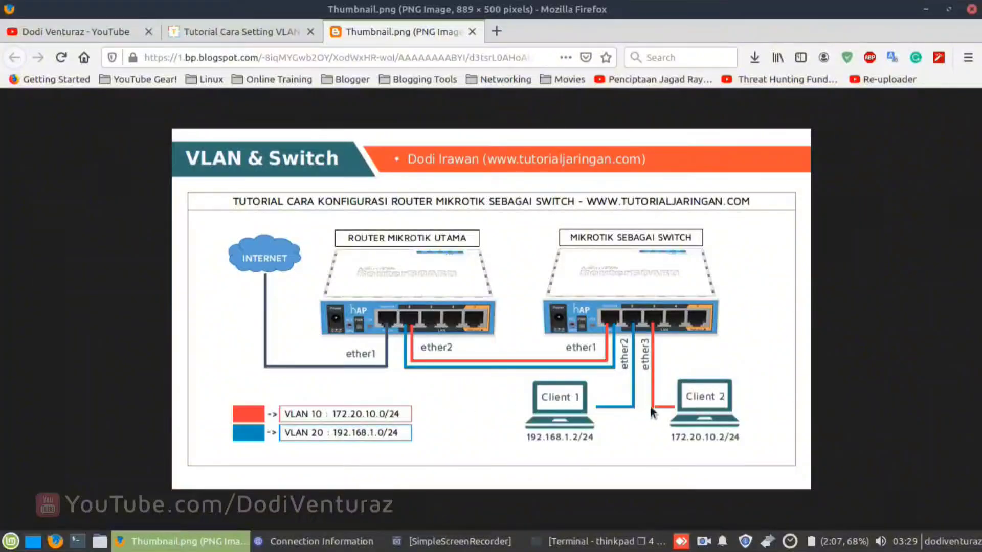
Clear the terminal and ping the VLAN 10 gateway 172.20.10.1, stopping after a couple of replies.
left_click(588, 541)
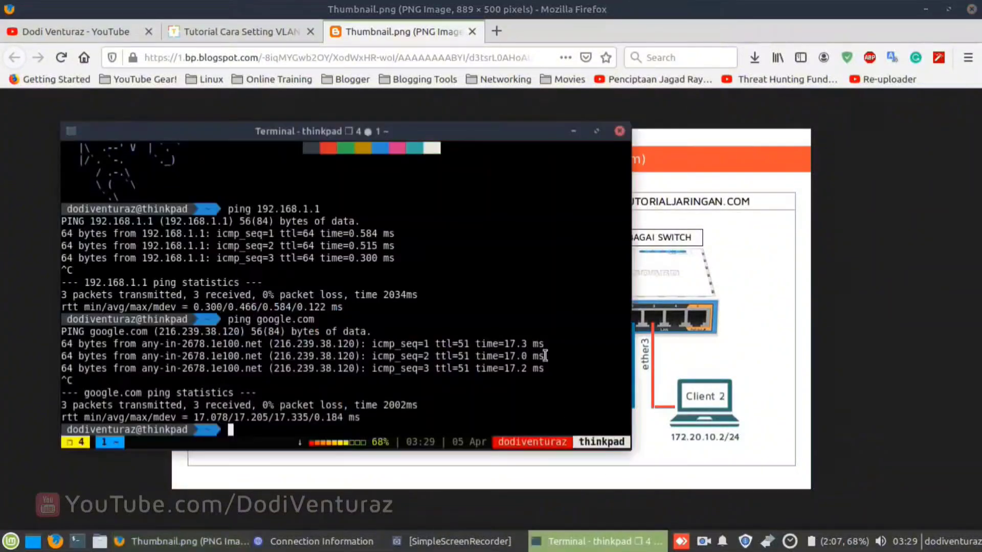
type("clear")
key("Return")
type("ping 17")
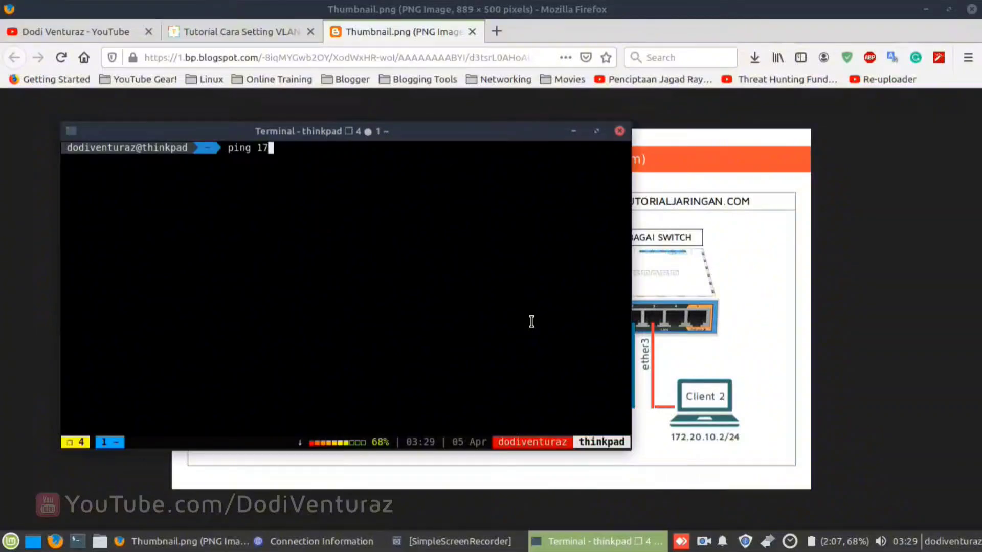
type("2.20.10.1")
key("Return")
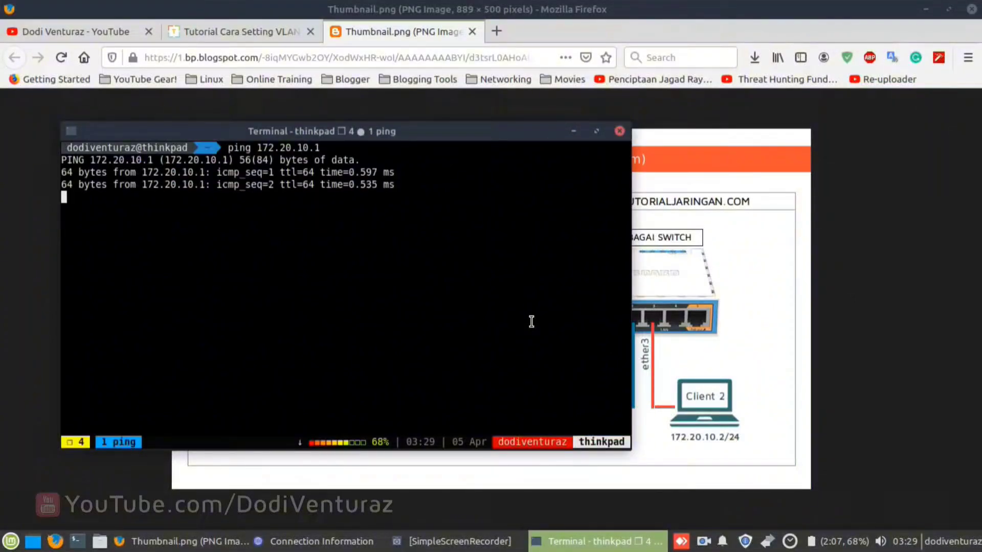
key("ctrl+c")
Test internet access from the VLAN 10 client by pinging google.com, stopping after a few replies and minimizing the terminal.
type("ping ")
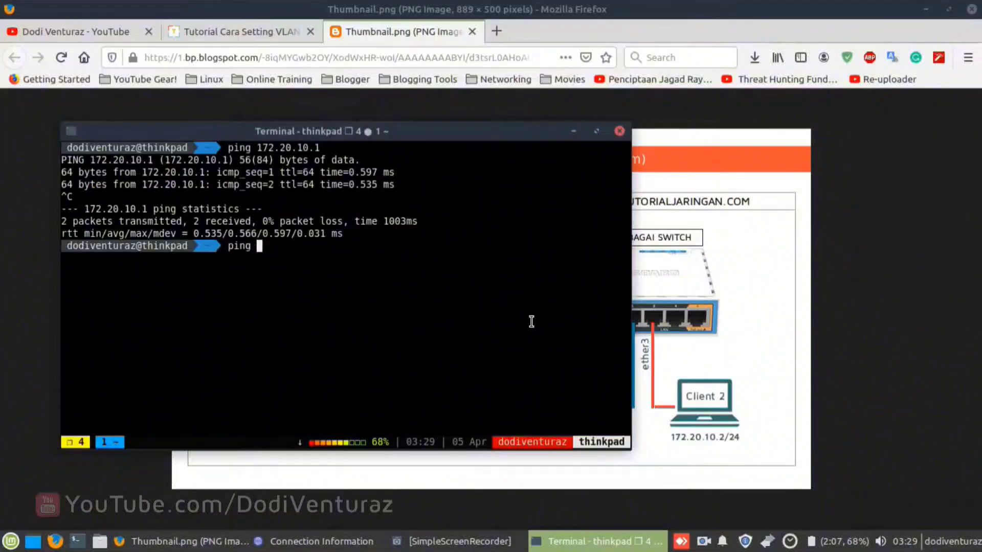
type("google.com")
key("Return")
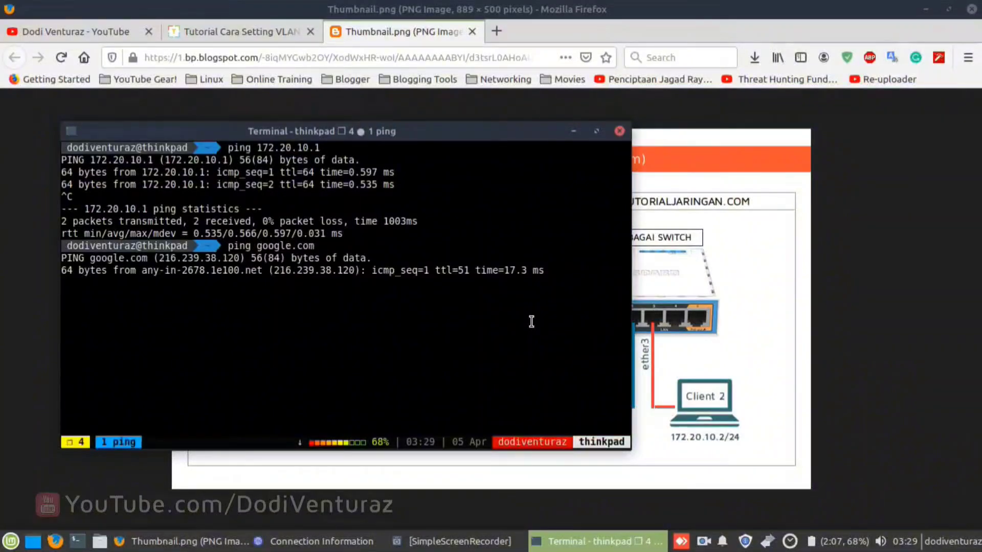
key("ctrl+c")
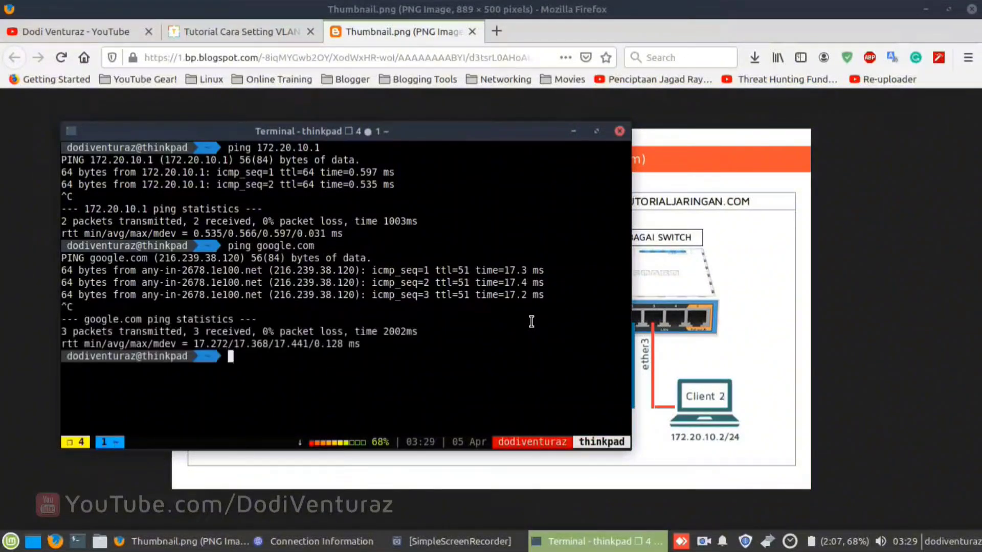
left_click(306, 452)
Launch WinBox and return to the network diagram in the browser.
left_click(11, 541)
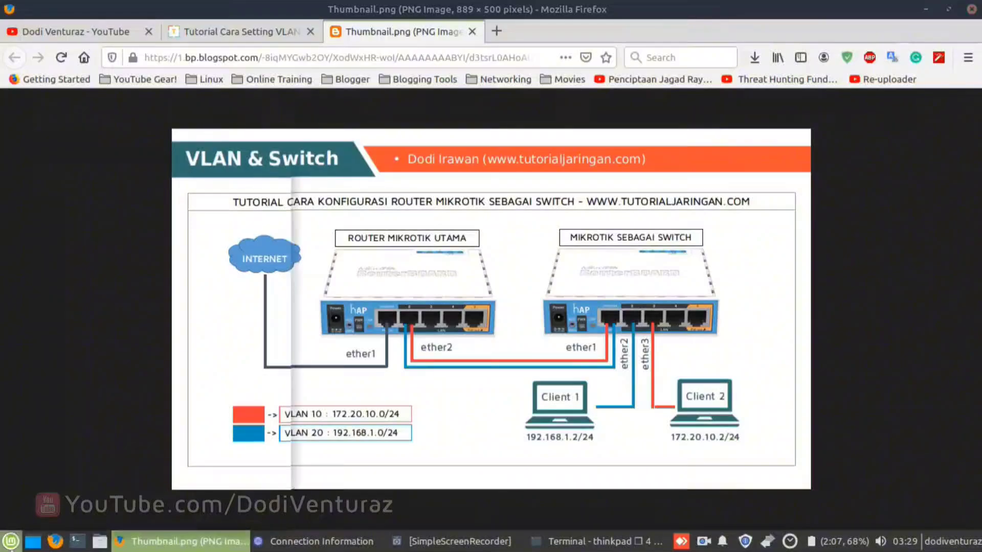
type("winbo")
key("Return")
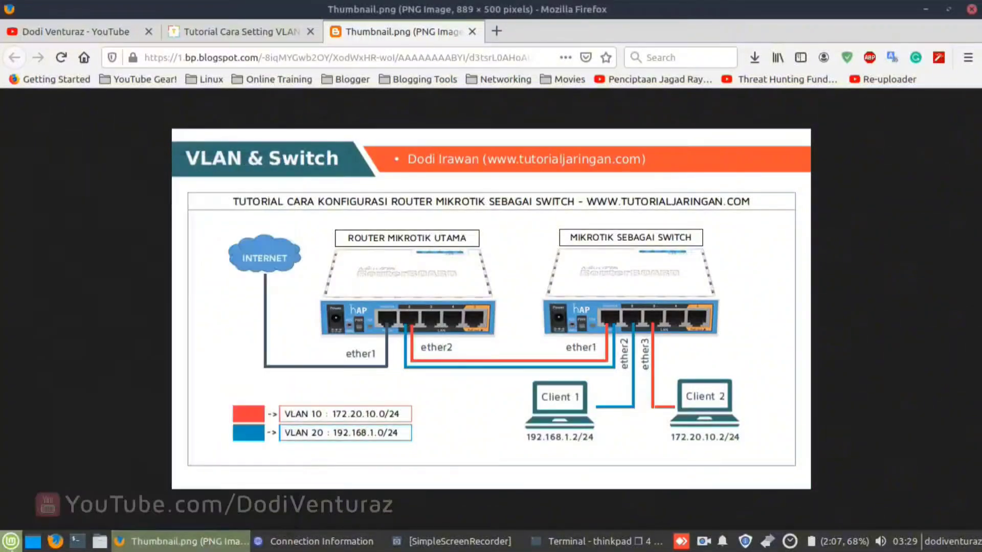
left_click(666, 396)
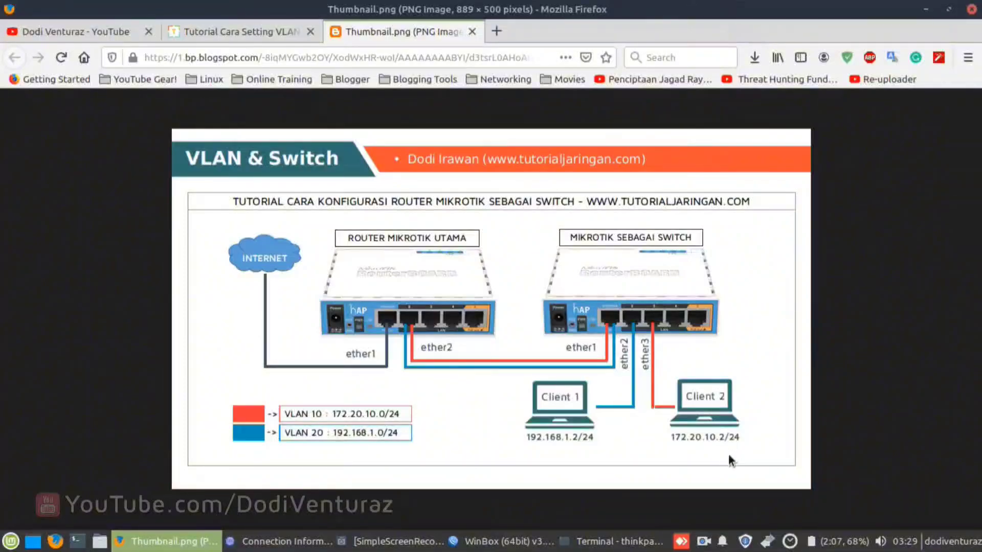
Review the active wired connection's IPv4 address and default route, and close the connection information.
left_click(767, 541)
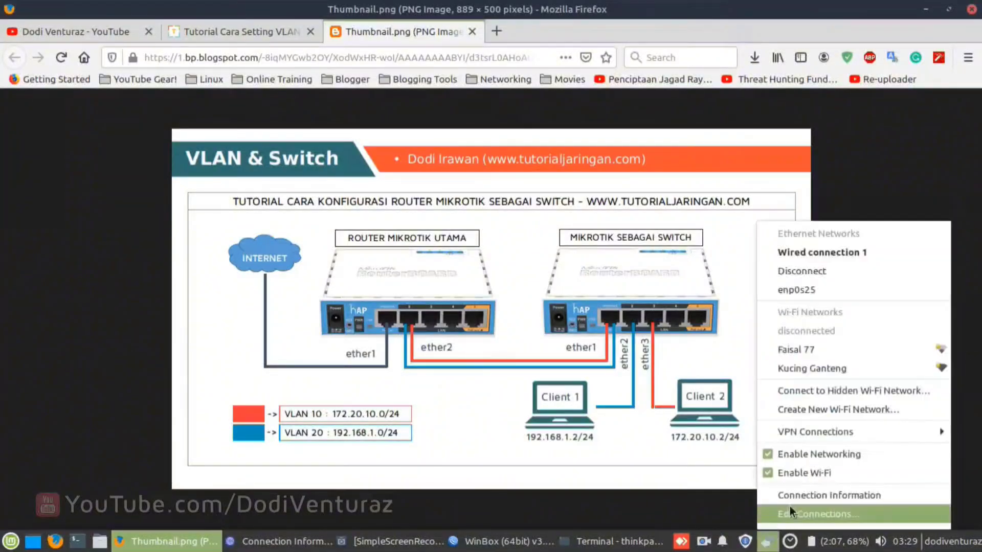
left_click(809, 496)
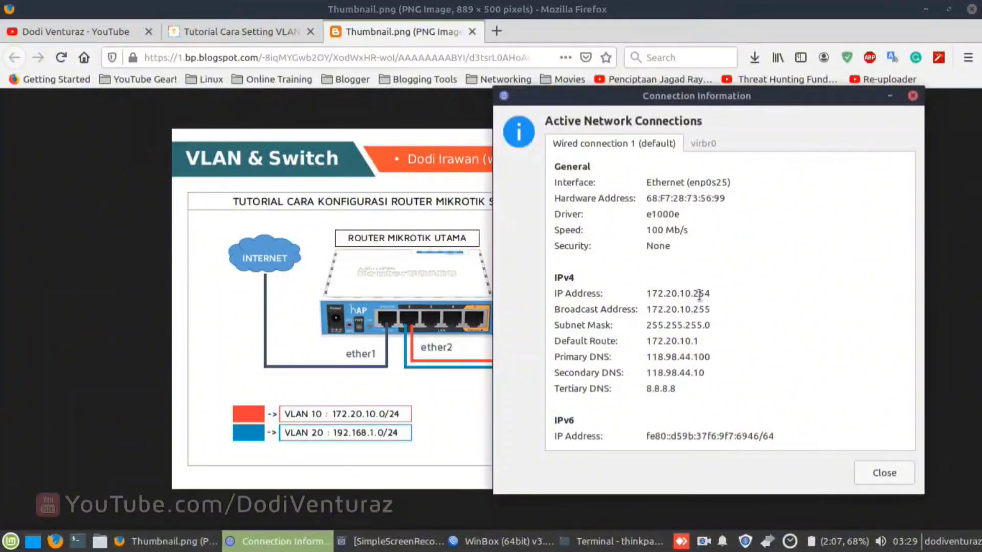
left_click(912, 96)
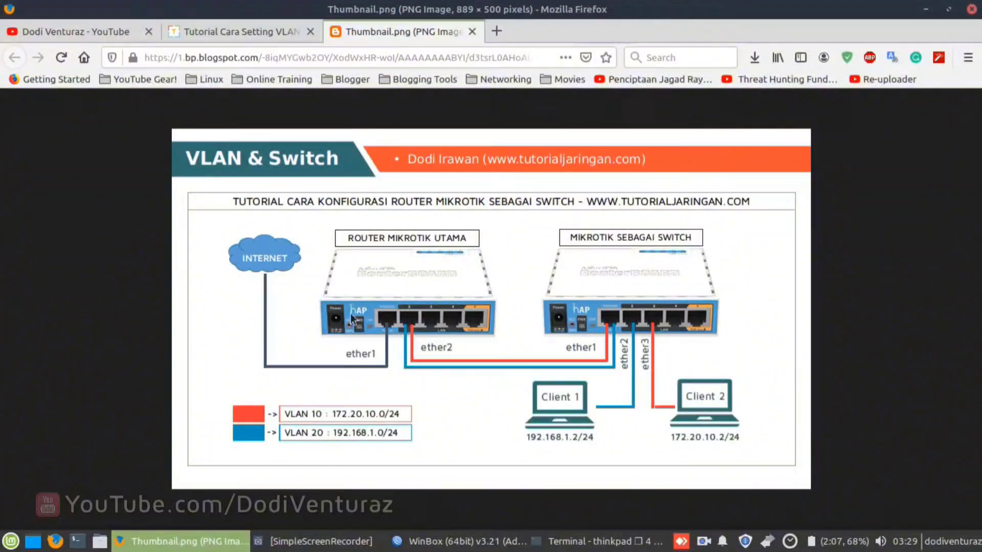
Switch to WinBox and connect to the neighbor Router Utama through its IP address 172.20.10.1.
left_click(457, 540)
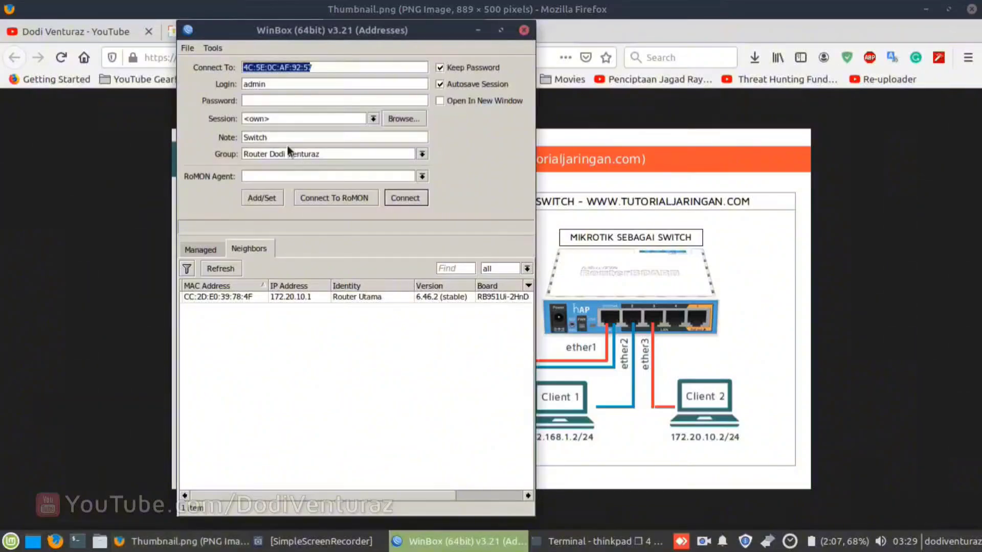
left_click(295, 296)
left_click(408, 198)
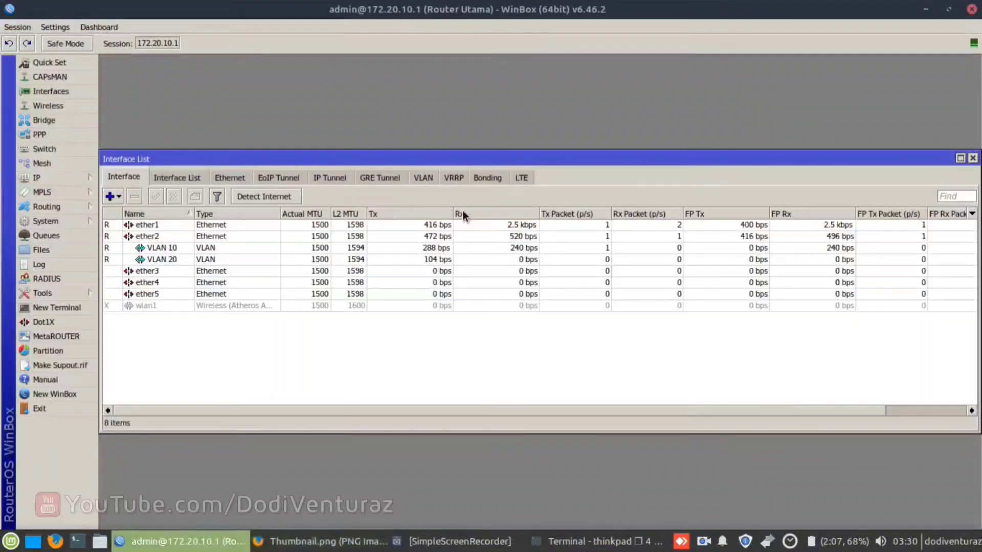
Examine the VLAN 10 and VLAN 20 client entries in the main router's ARP list, and close the list and the WinBox session.
left_click(165, 271)
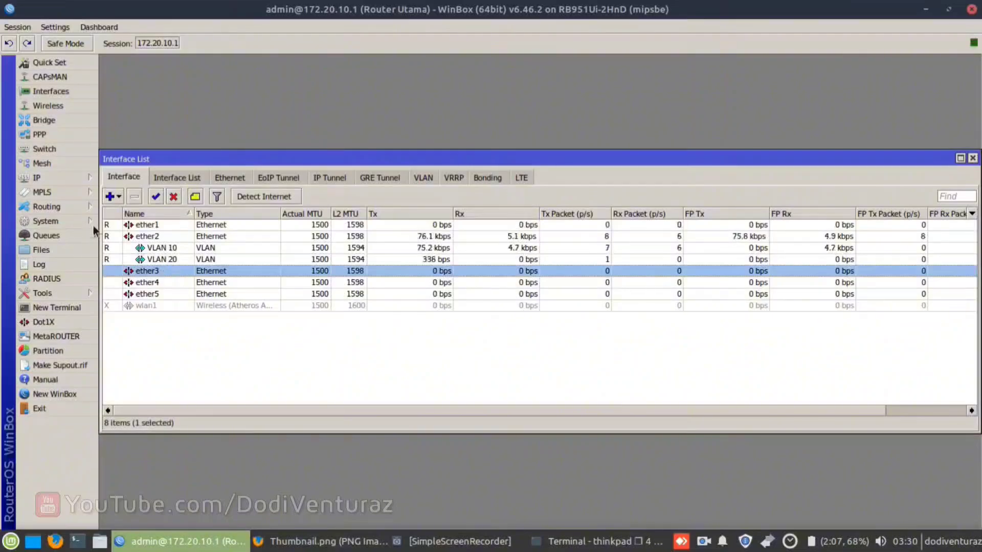
left_click(48, 177)
left_click(143, 171)
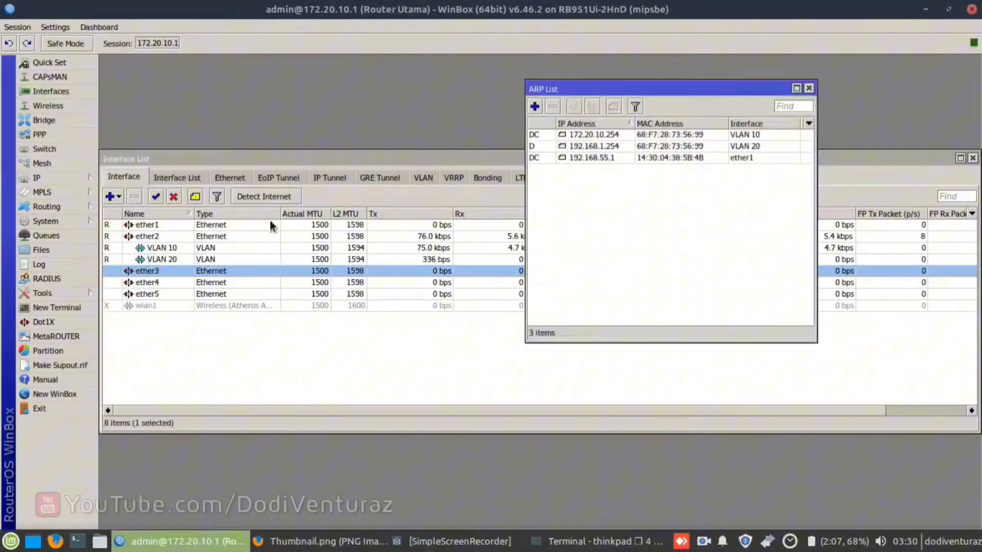
left_click(614, 146)
left_click(625, 135)
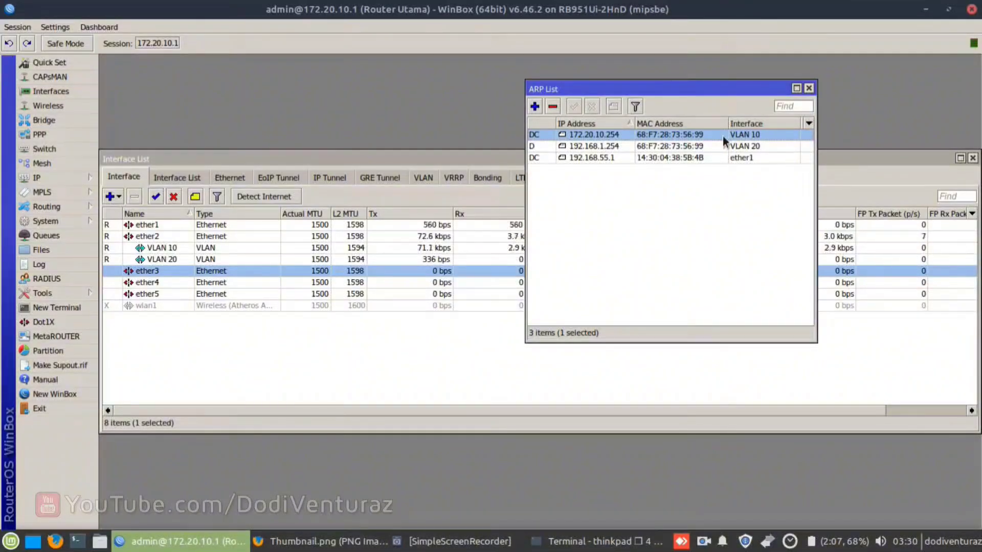
left_click(615, 145)
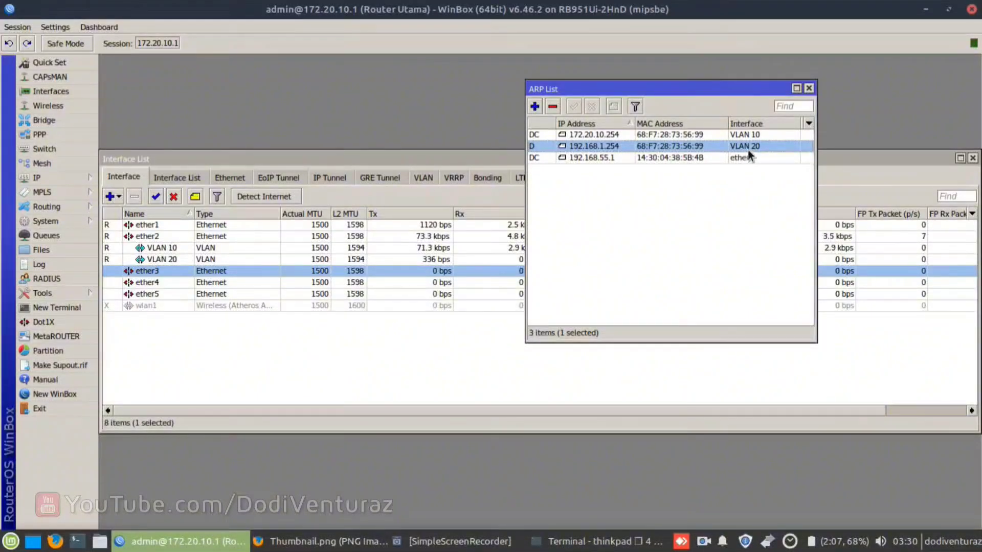
left_click(808, 88)
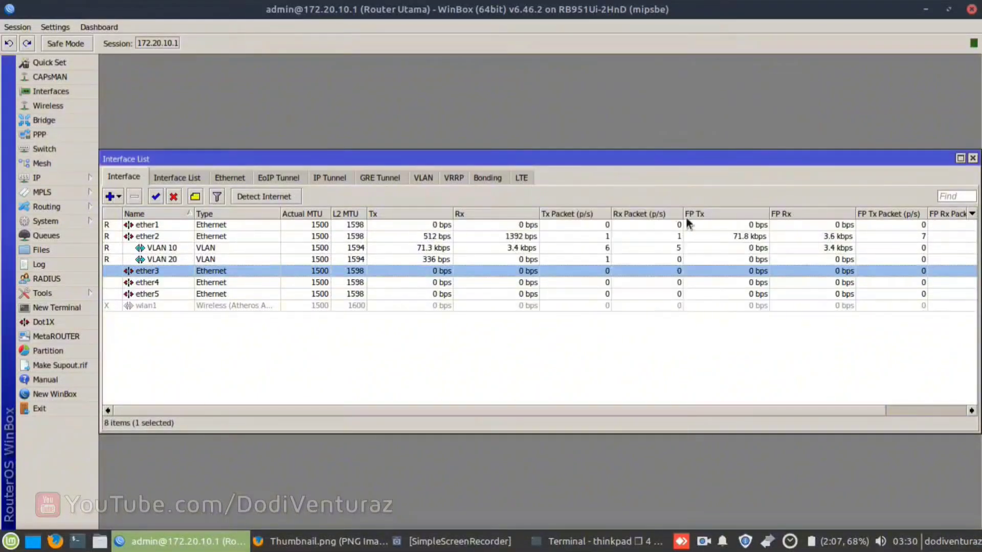
left_click(967, 11)
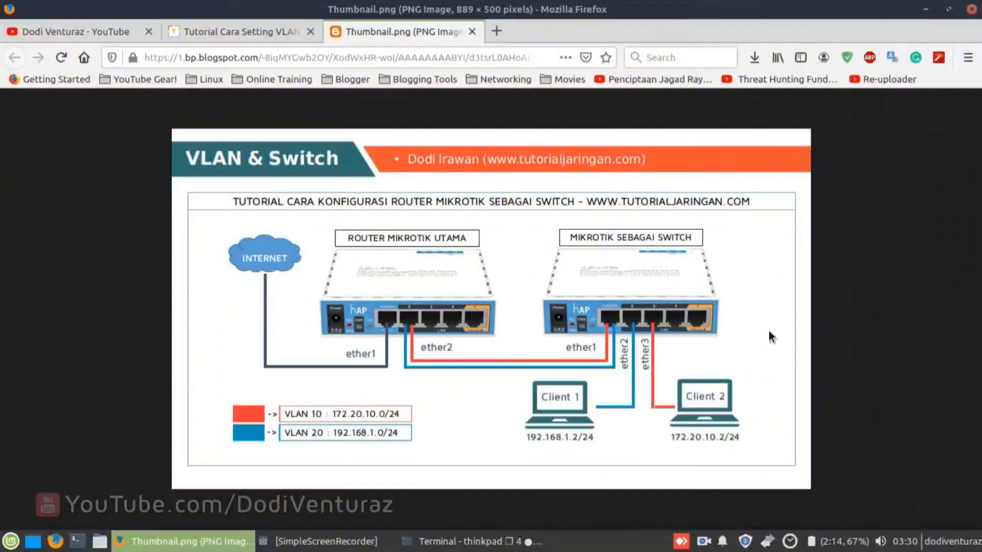